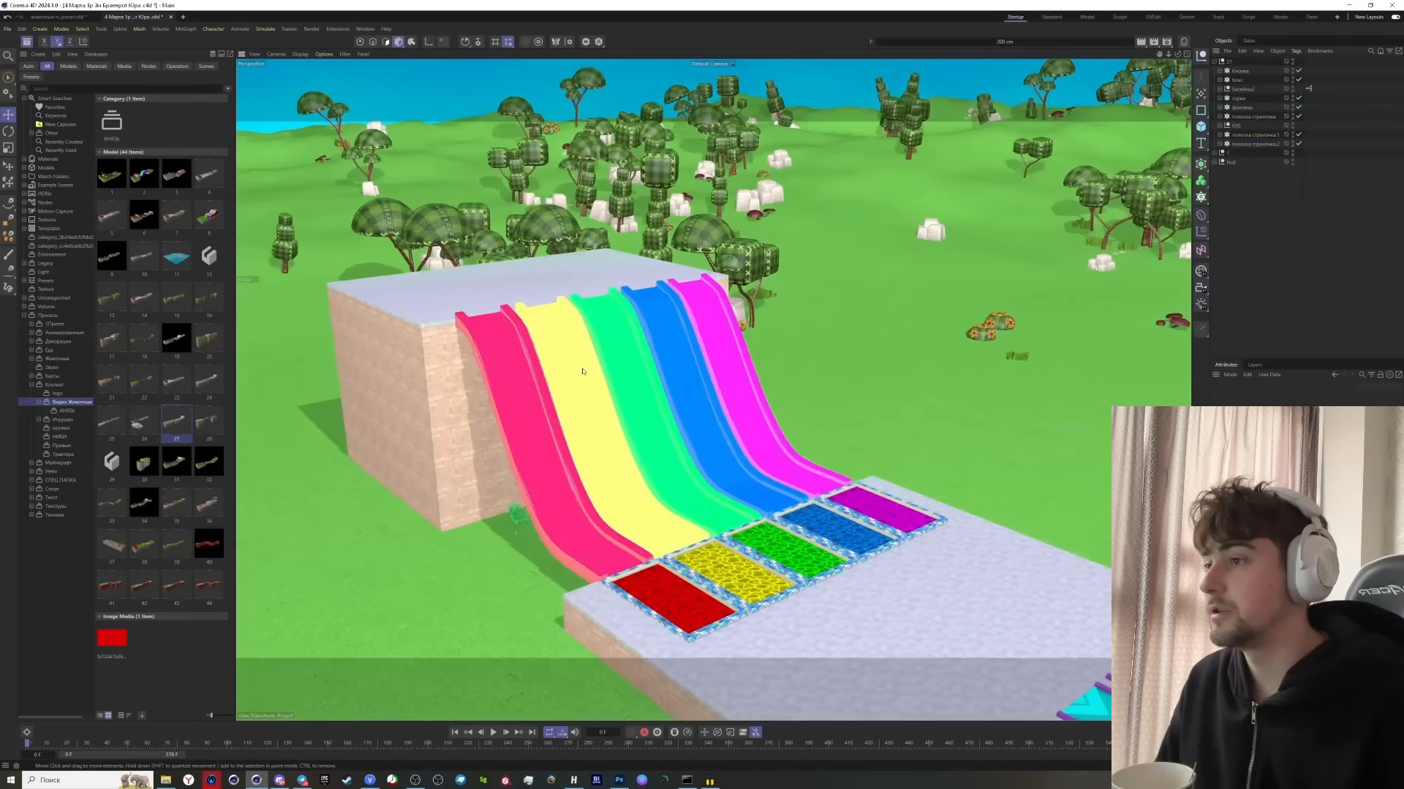
Delete the five coloured slides and duplicate the brick block as a lower platform in front of it
left_click(559, 368)
key("Delete")
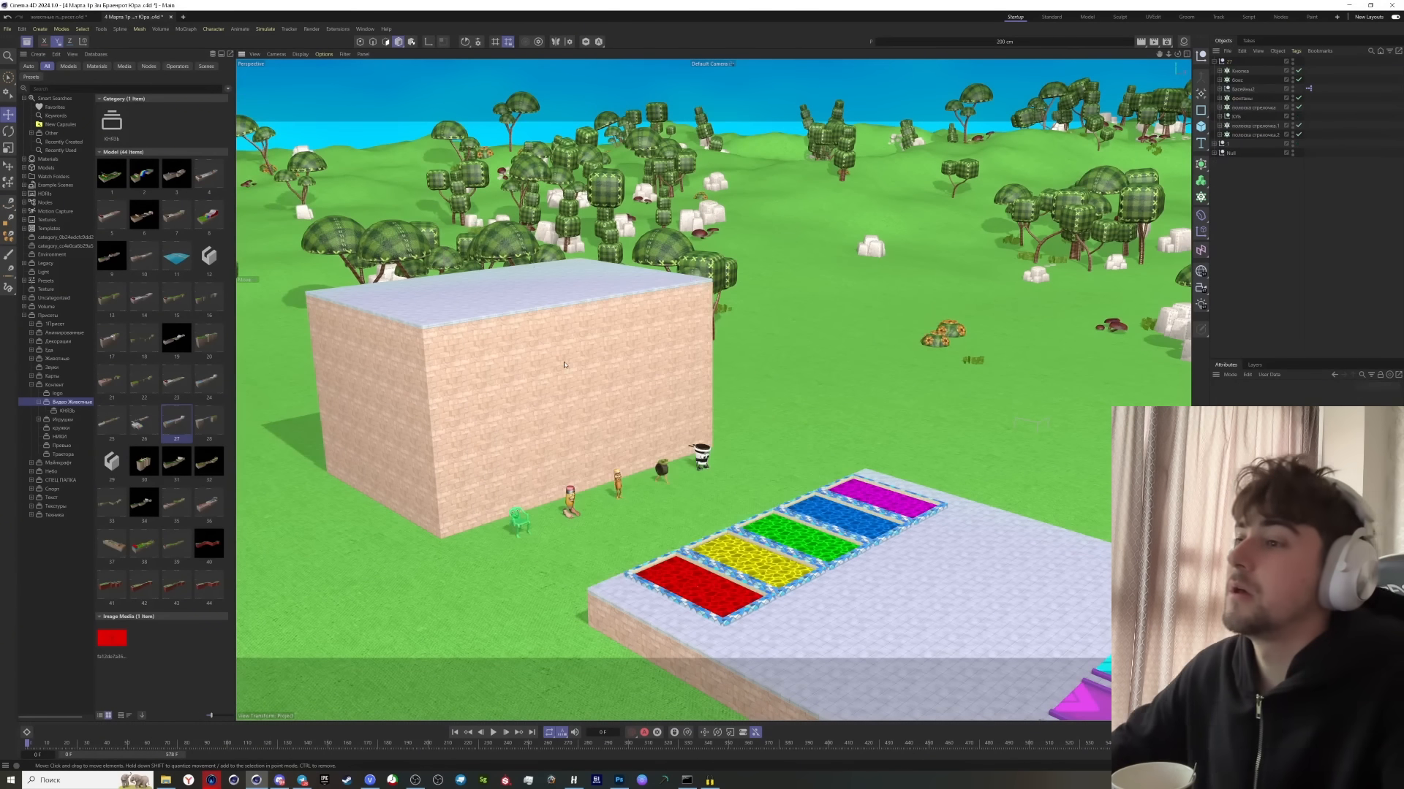
left_click(55, 324)
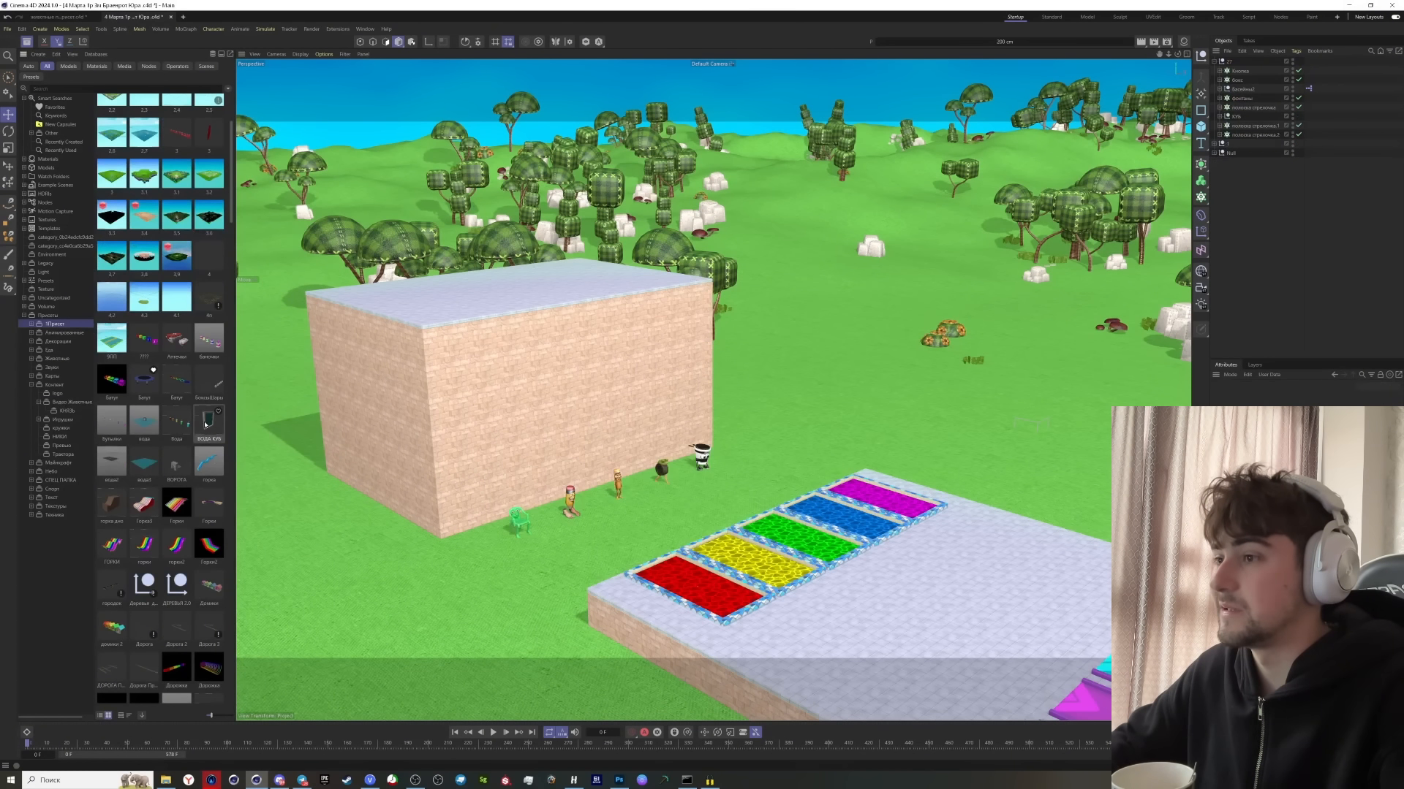
left_click(577, 307)
left_click_drag(577, 307, 619, 333, "alt")
left_click_drag(466, 303, 635, 395)
scroll(659, 389, "up", 3)
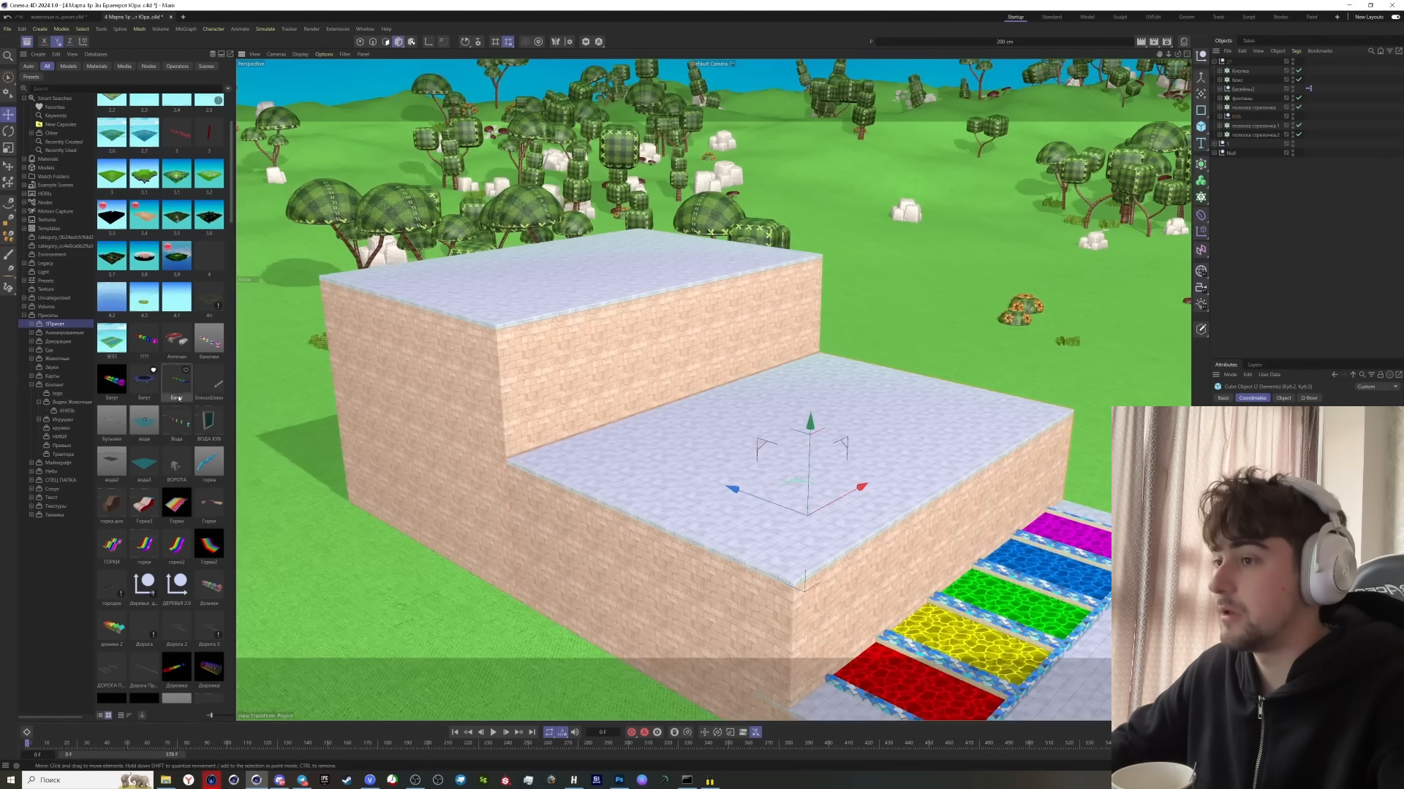
Add the row of five coloured push buttons from the asset library and place it on the lower platform against the wall, in line with the coloured panels
scroll(178, 399, "down", 5)
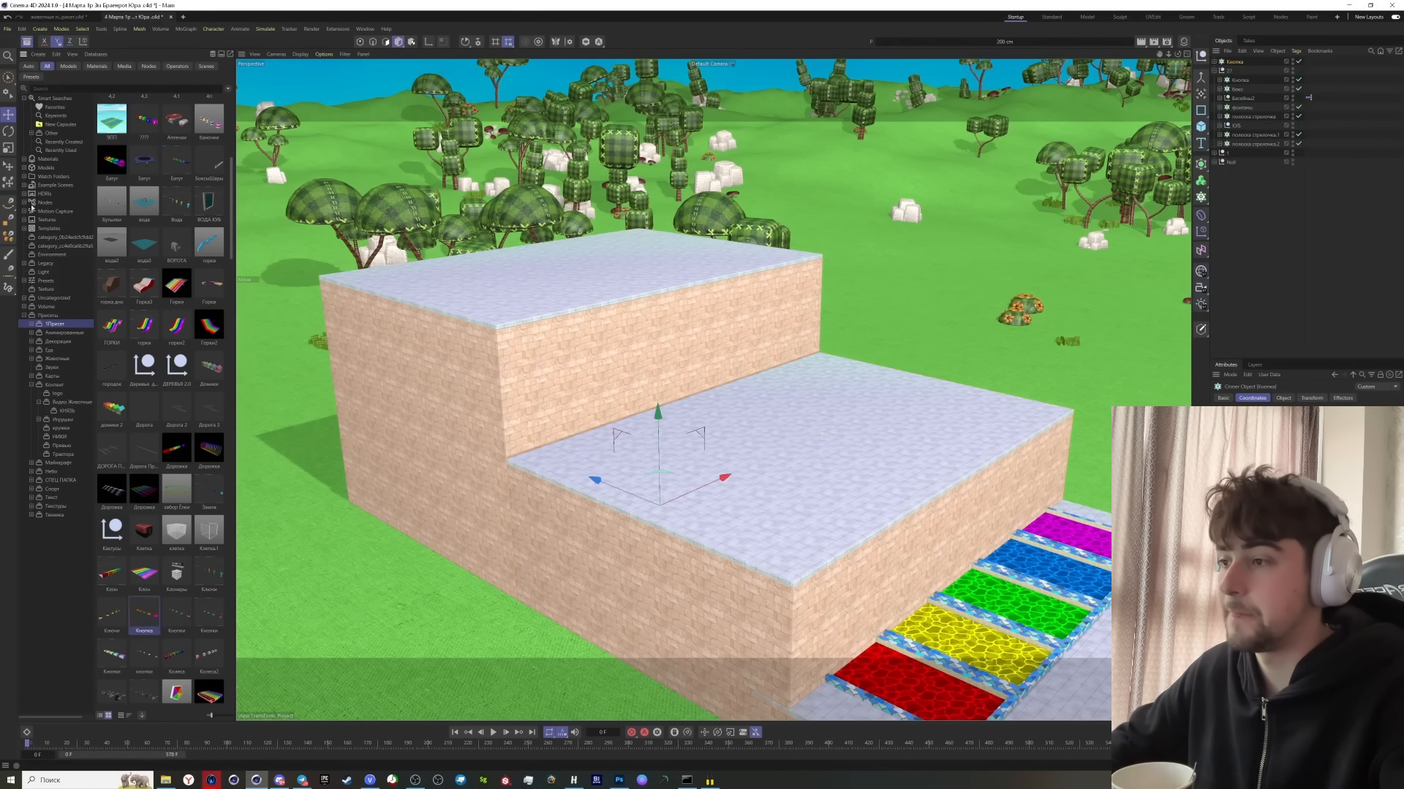
left_click(8, 167)
left_click(713, 422)
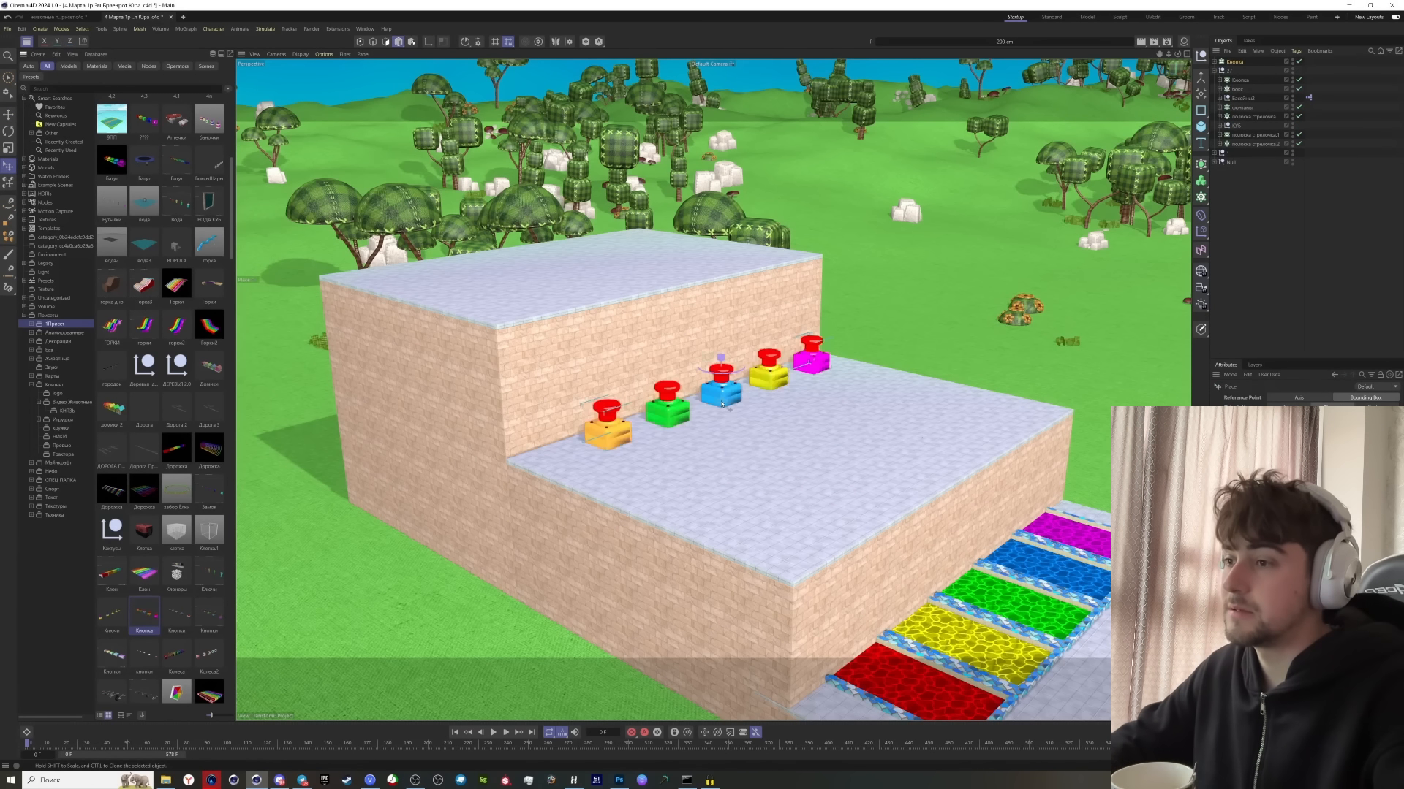
left_click_drag(714, 422, 448, 374, "alt")
left_click(647, 543)
left_click_drag(647, 542, 685, 536, "alt")
scroll(685, 536, "up", 6)
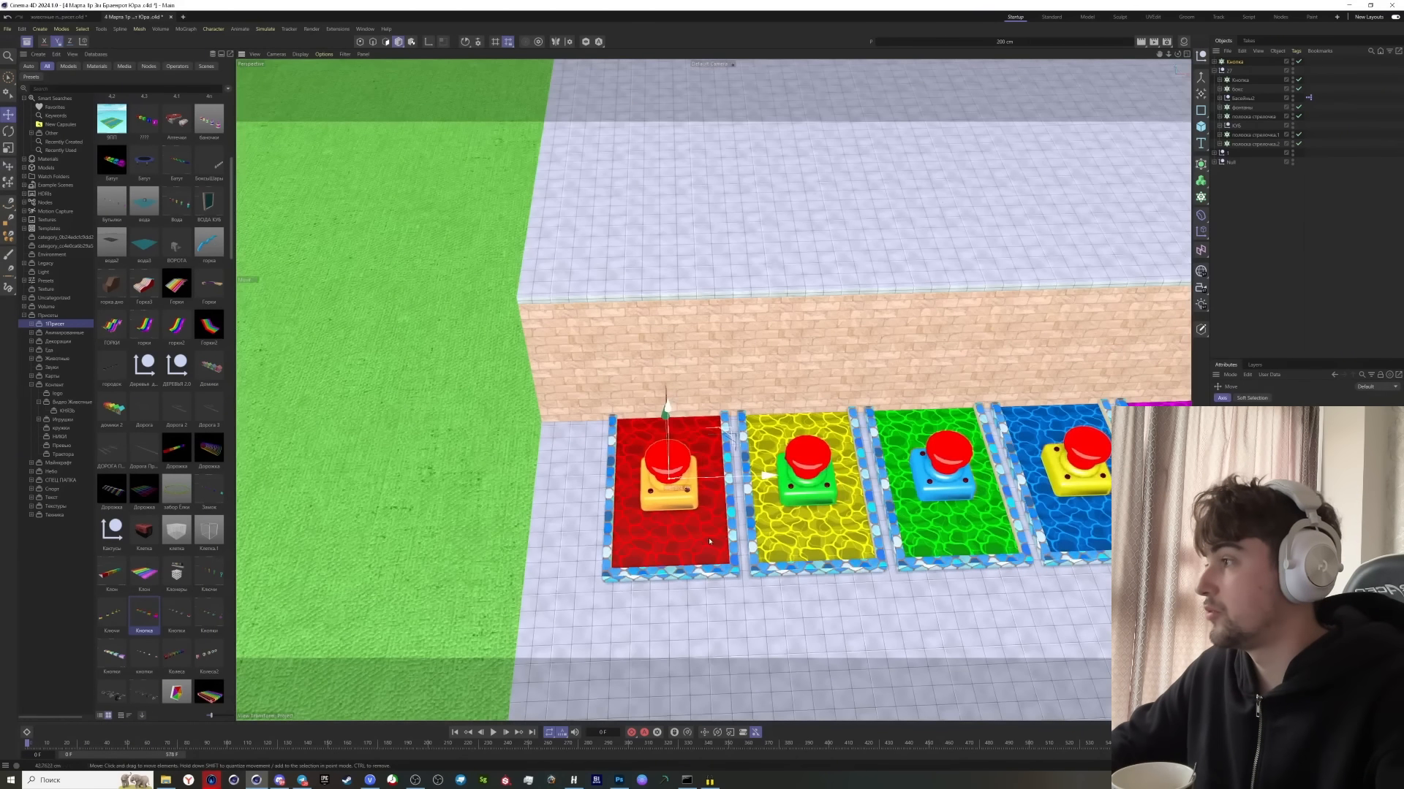
scroll(707, 498, "down", 8)
mouse_move(706, 498)
left_mouse_down("alt")
mouse_move(854, 443)
mouse_move(442, 373)
mouse_move(592, 323)
left_mouse_up("alt")
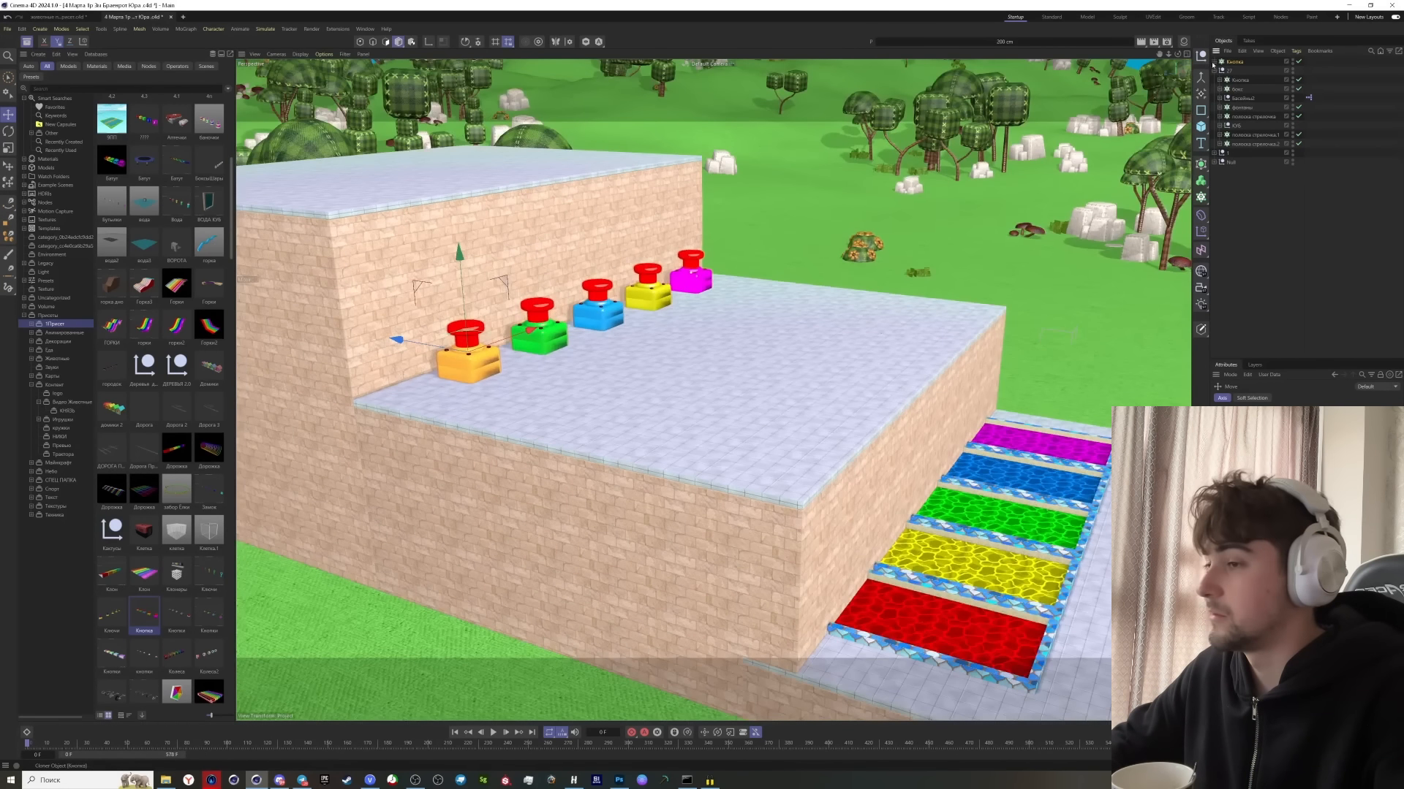
Select the five buttons inside the cloner and scale them up together
left_click(1214, 61)
left_click(1236, 70)
left_click(1235, 107, "shift")
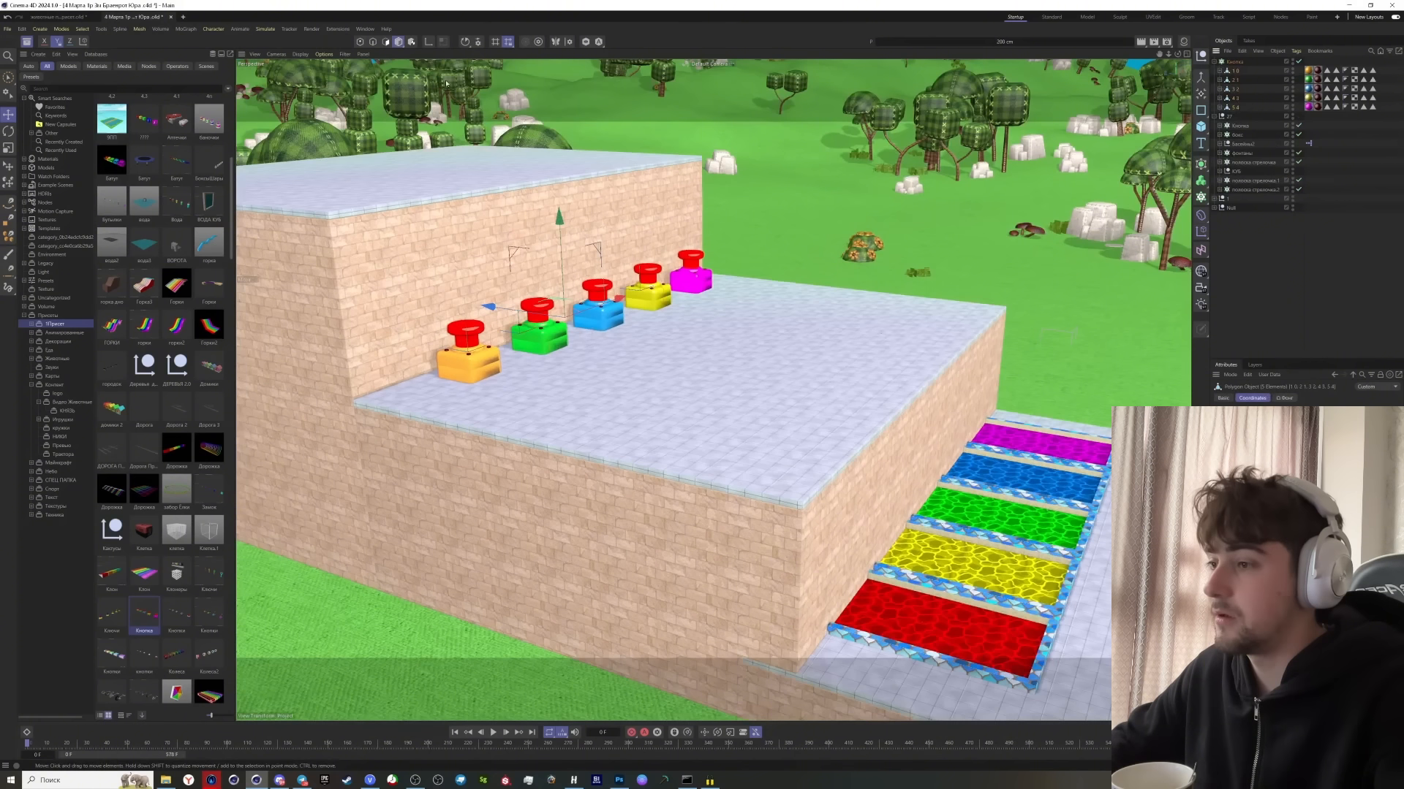
key("t")
left_click_drag(446, 83, 552, 91)
key("e")
left_click_drag(592, 303, 553, 411, "alt")
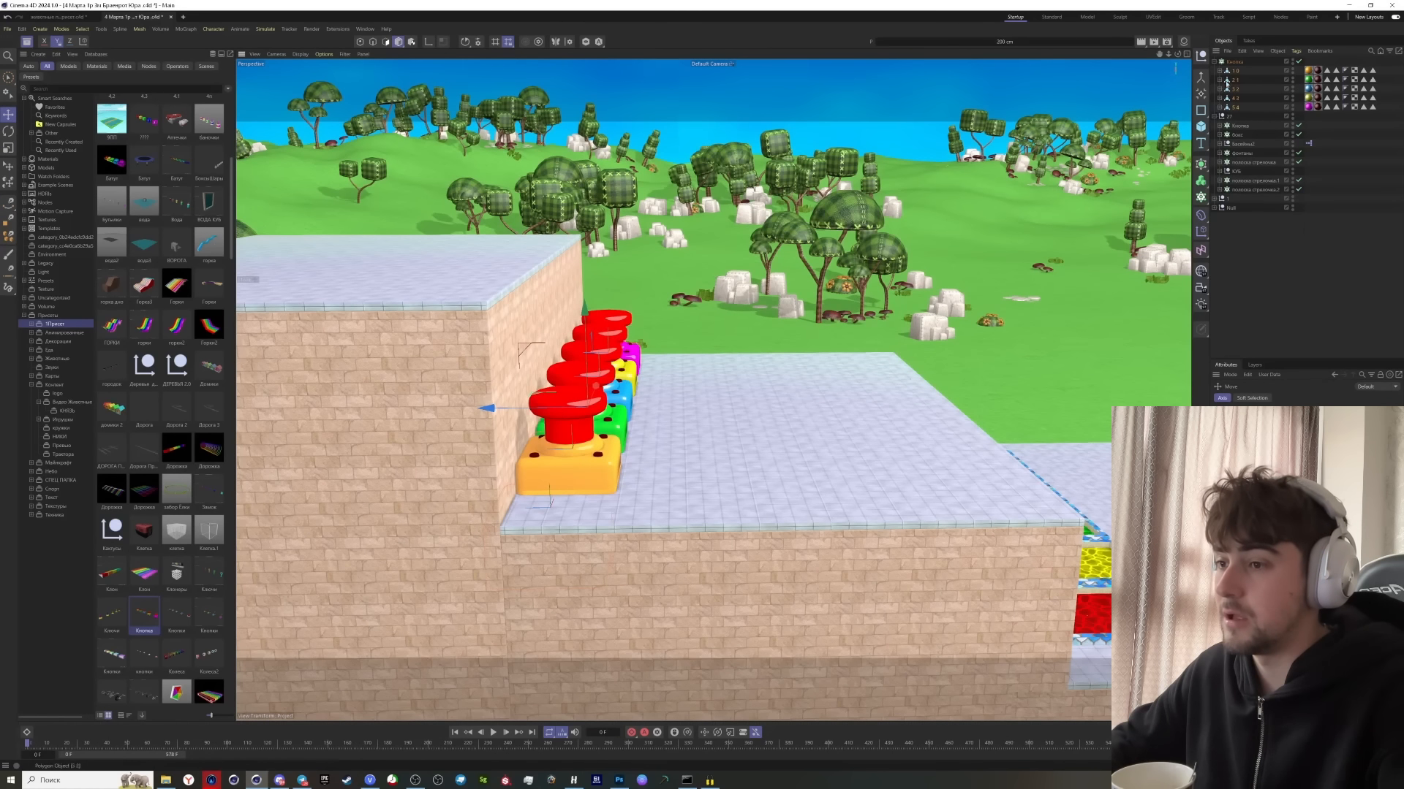
Shift the button row slightly away from the wall and make its cloner editable
left_click(1235, 62)
left_click_drag(520, 457, 535, 457)
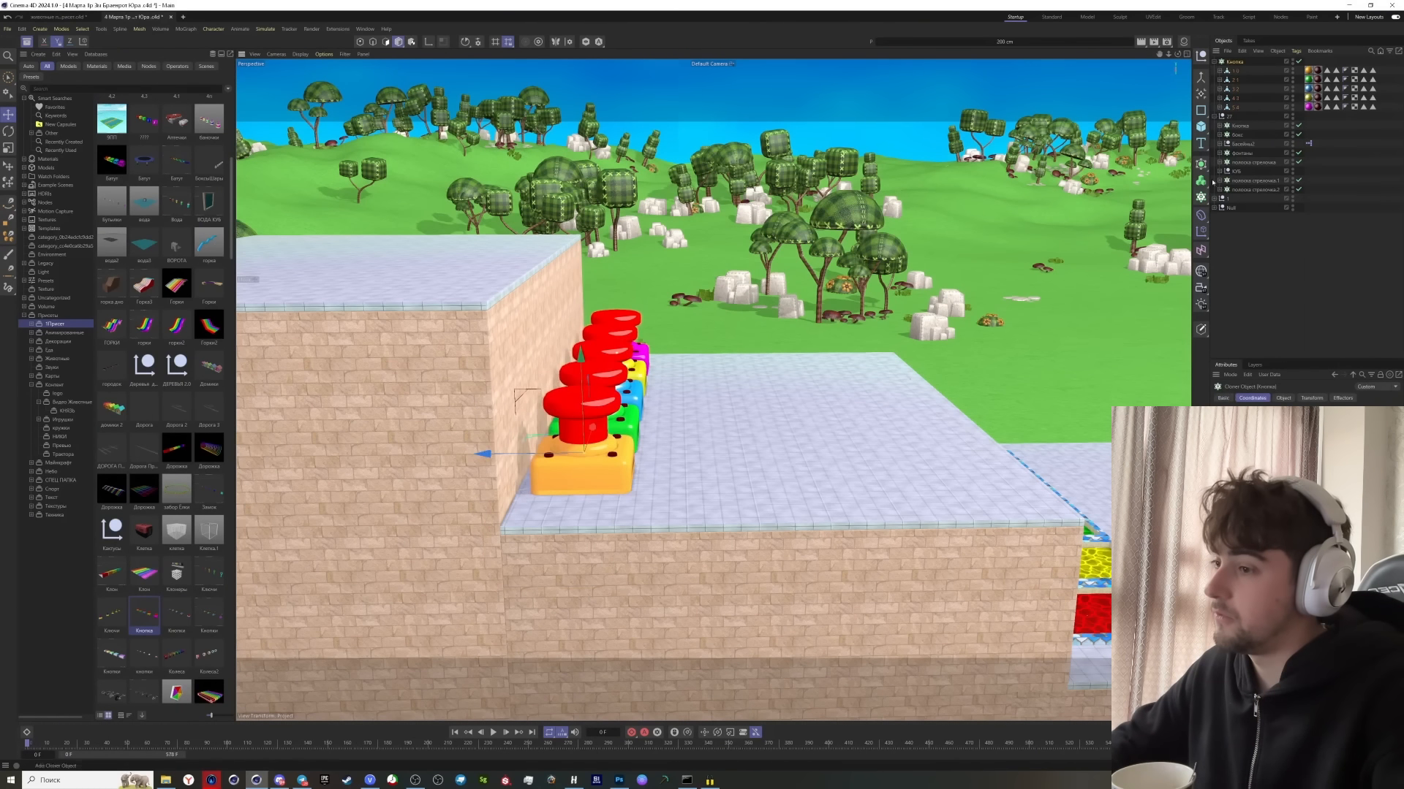
key("c")
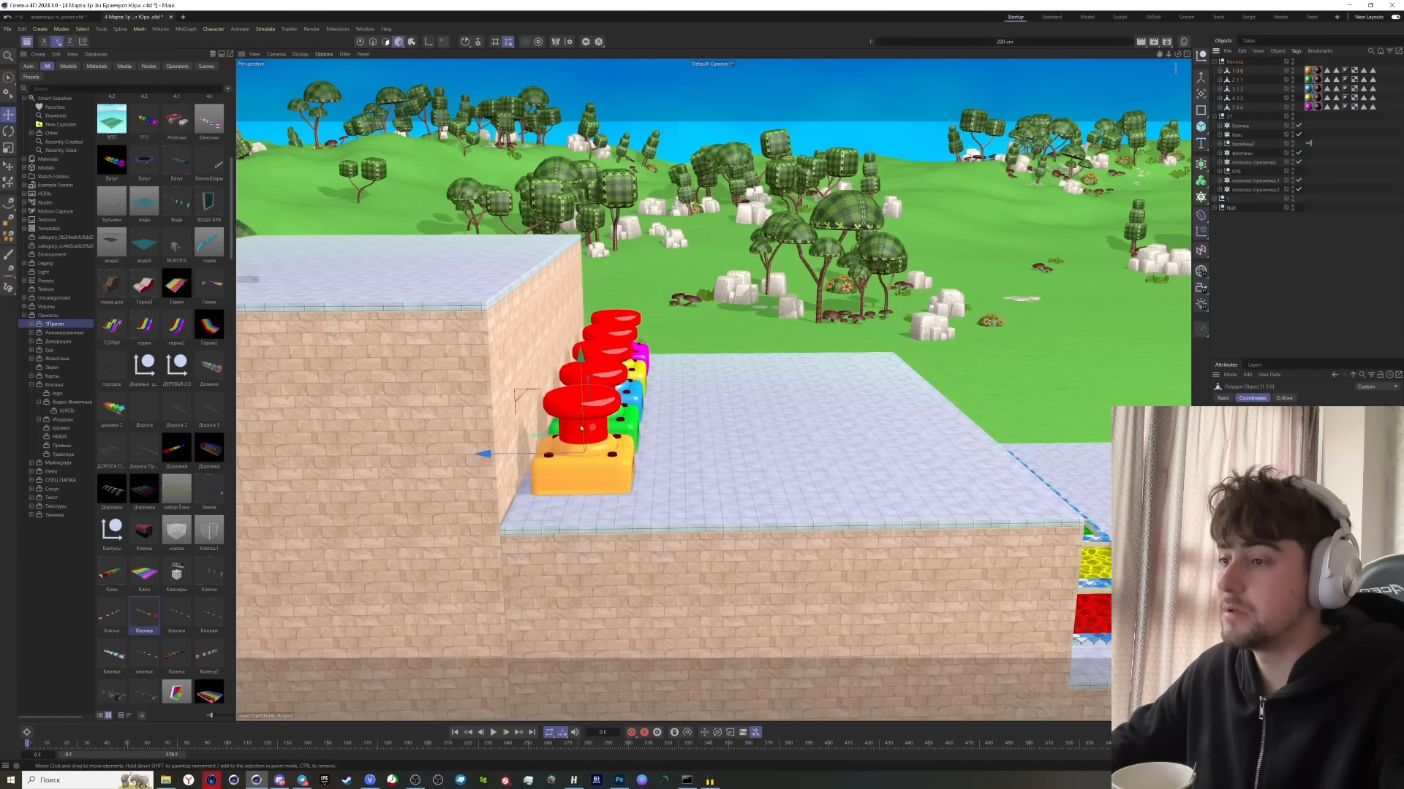
Select the red caps of all five buttons and add a cylinder as a child of each
left_click_drag(739, 365, 511, 394, "alt")
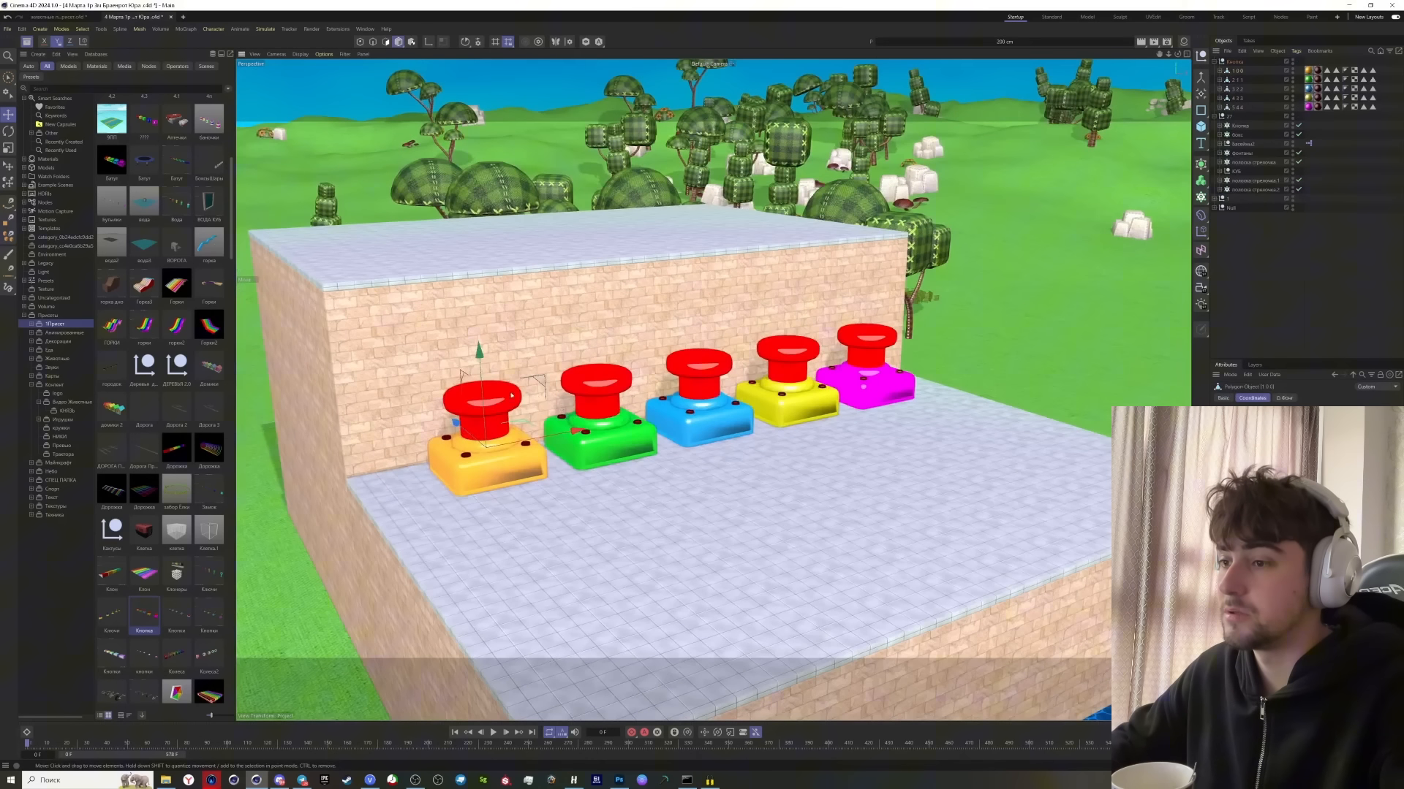
left_click(596, 384, "shift")
left_click(698, 369, "shift")
left_click(787, 355, "shift")
left_click(893, 341, "shift")
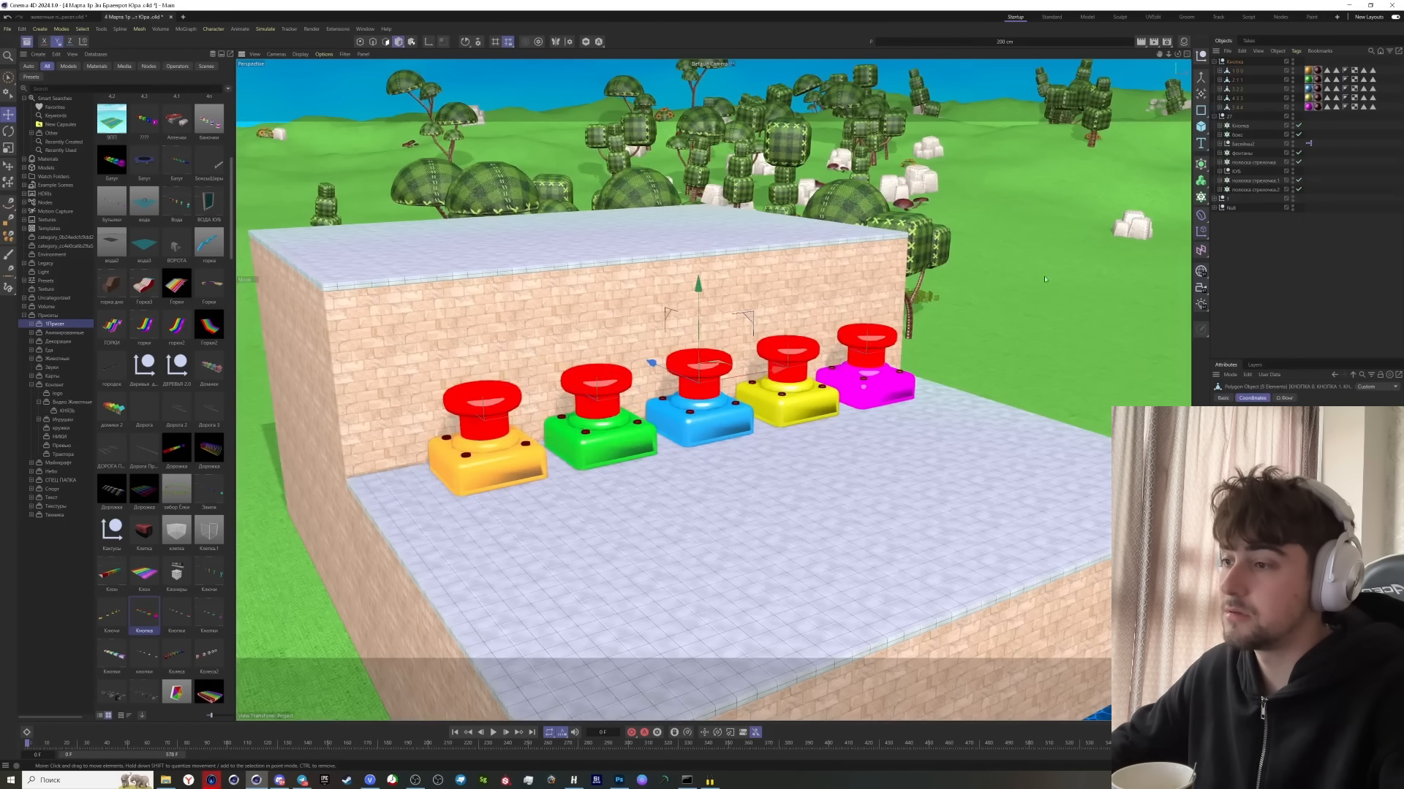
left_click_drag(1204, 126, 1285, 135, "shift")
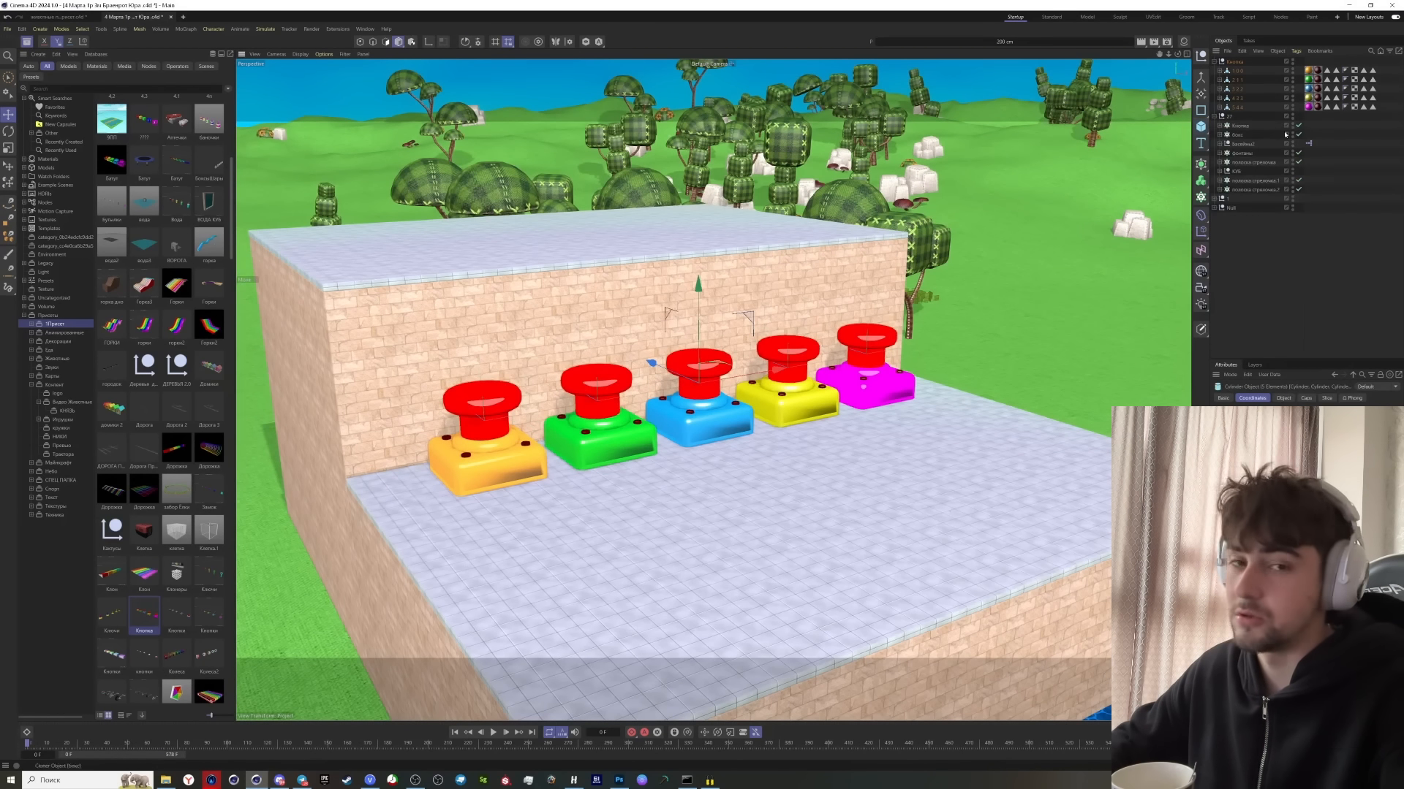
Lengthen the five red cylinders and lower them beneath the caps so they are hidden inside the buttons
left_click_drag(708, 324, 707, 237)
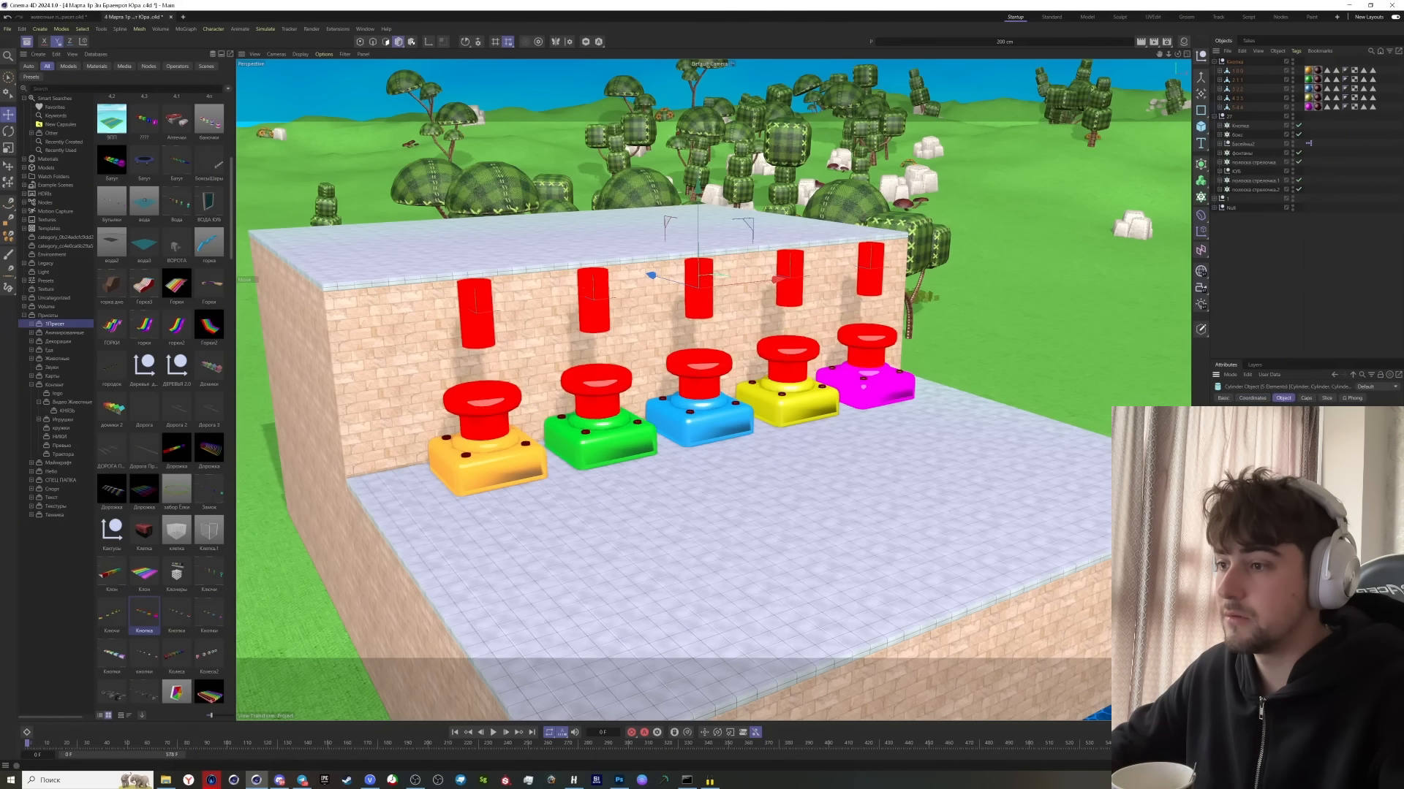
left_click_drag(1294, 430, 1294, 412)
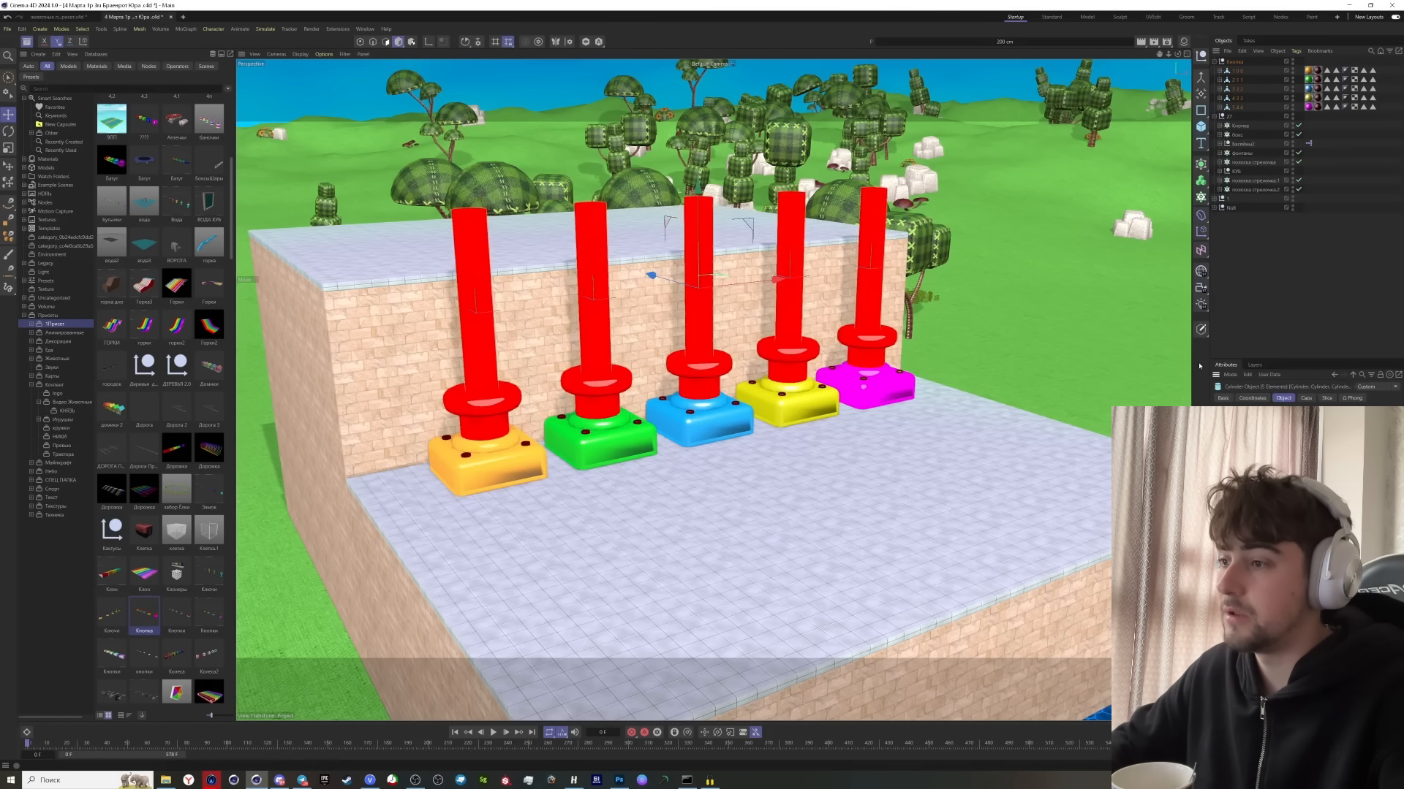
left_click_drag(698, 196, 702, 380)
Select the red caps of all five buttons and widen them
left_click(484, 399)
left_click(596, 380, "shift")
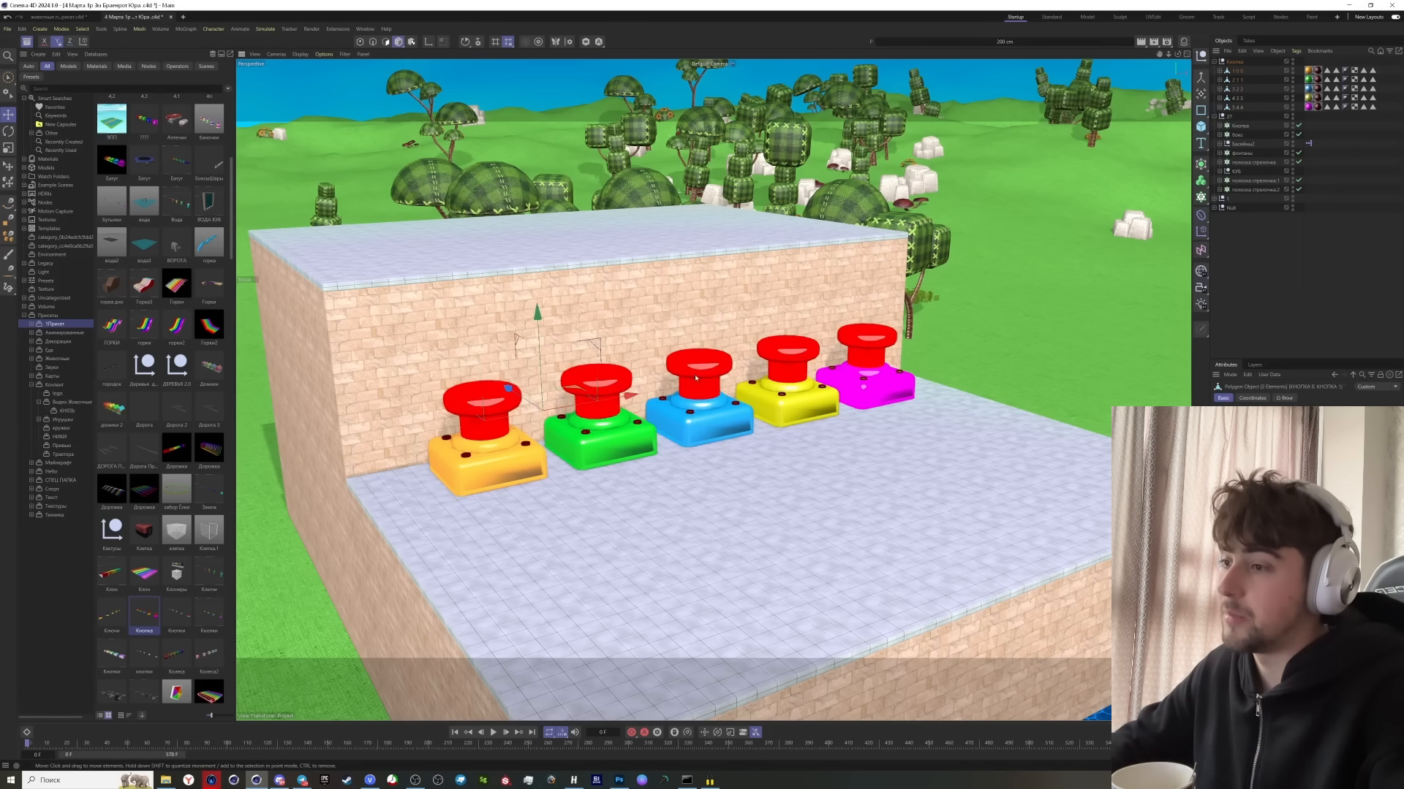
left_click(699, 363, "shift")
left_click(787, 352, "shift")
left_click(857, 349, "shift")
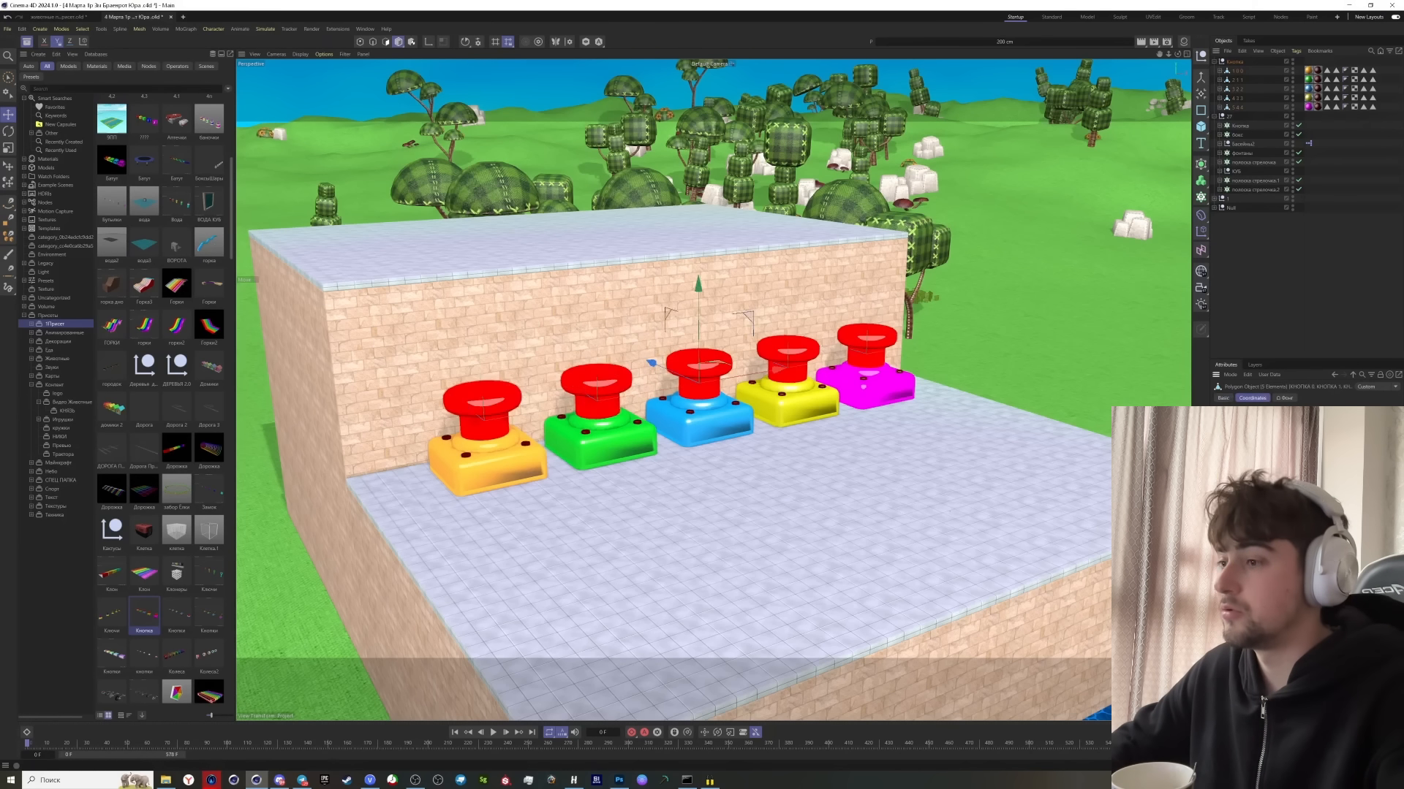
mouse_move(1337, 427)
left_mouse_down()
mouse_move(1338, 408)
mouse_move(1338, 428)
left_mouse_up()
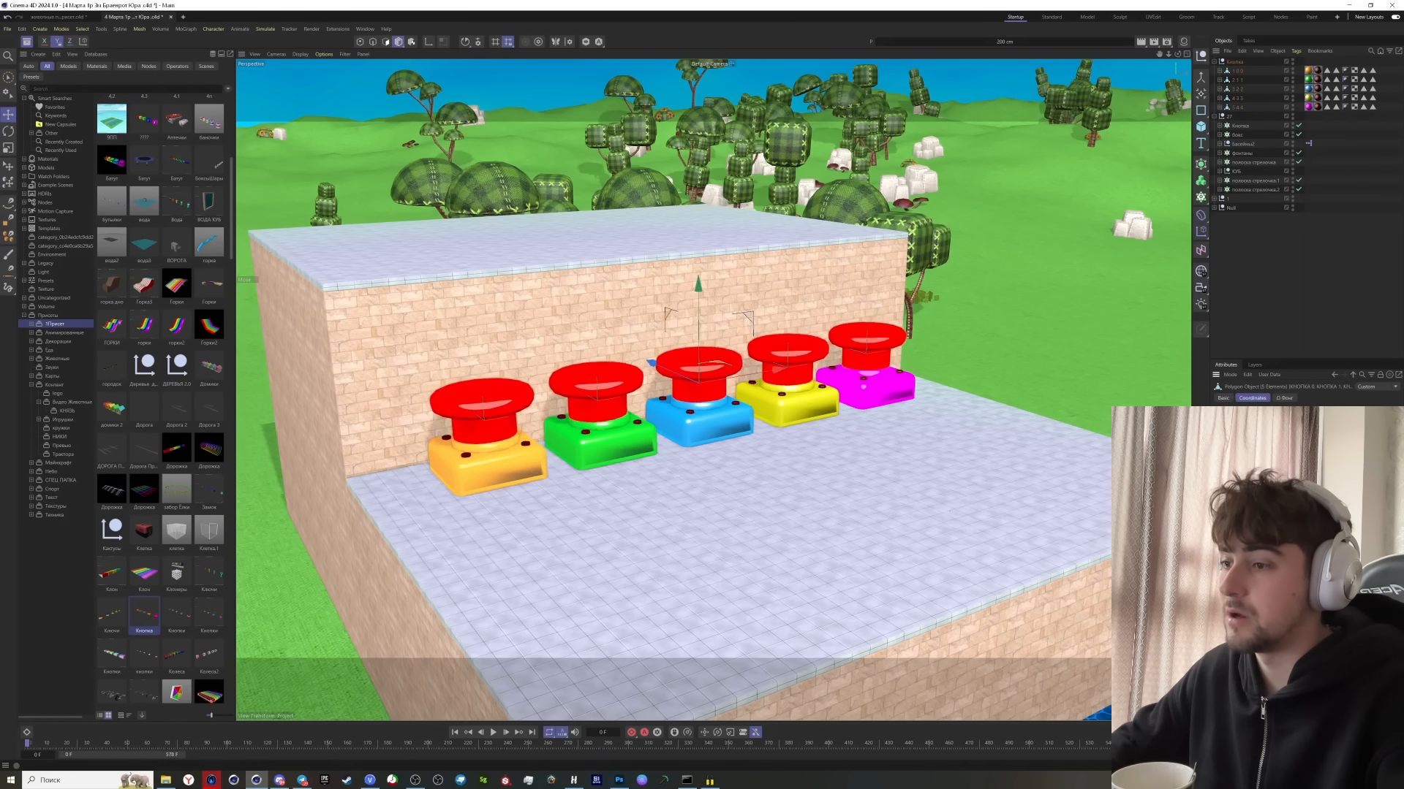
Open the red cap material for editing and enable its Bump channel with a Noise texture
left_click_drag(716, 343, 704, 351, "alt")
left_click_drag(703, 351, 634, 381)
scroll(639, 358, "up", 3)
key("shift+F2")
double_click(1073, 156)
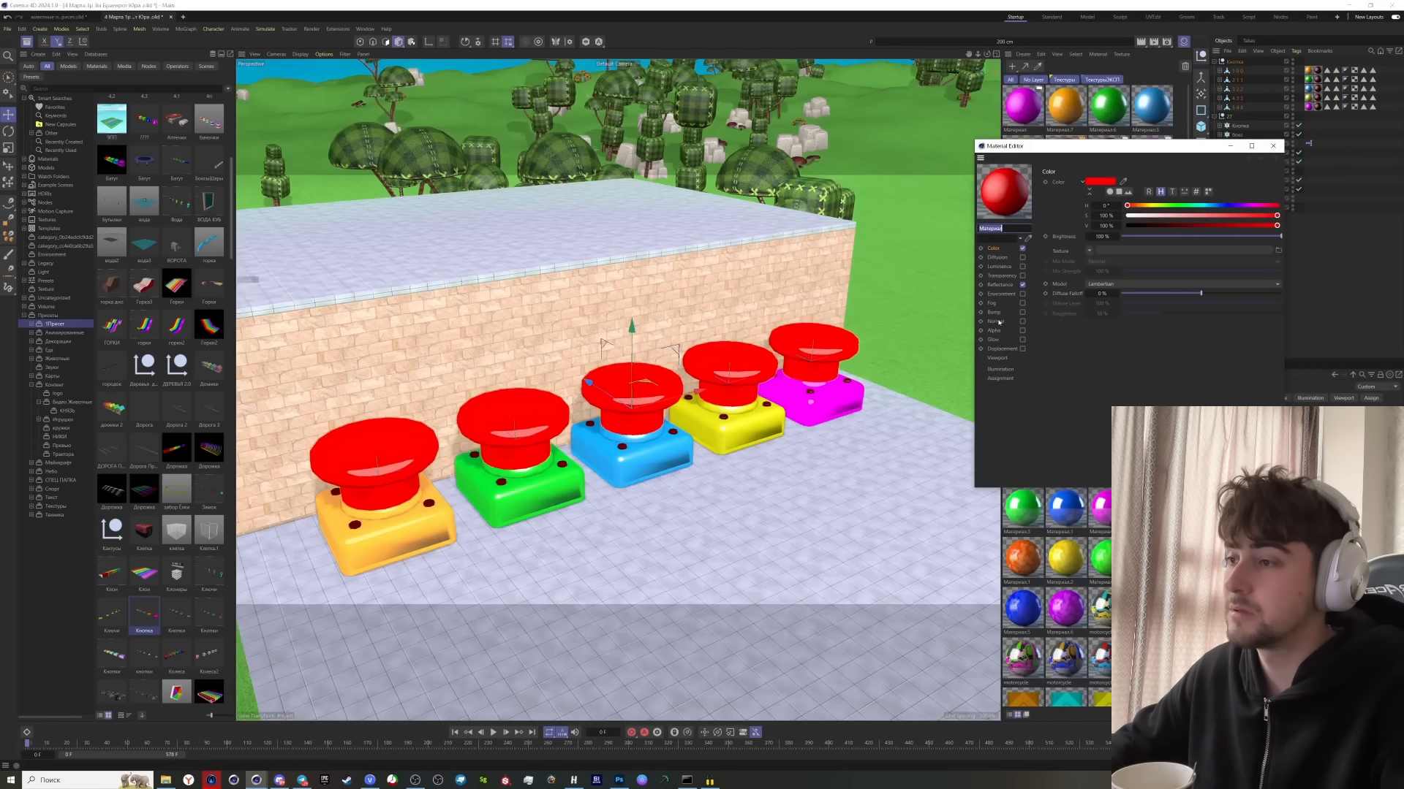
left_click(1022, 321)
left_click(1022, 312)
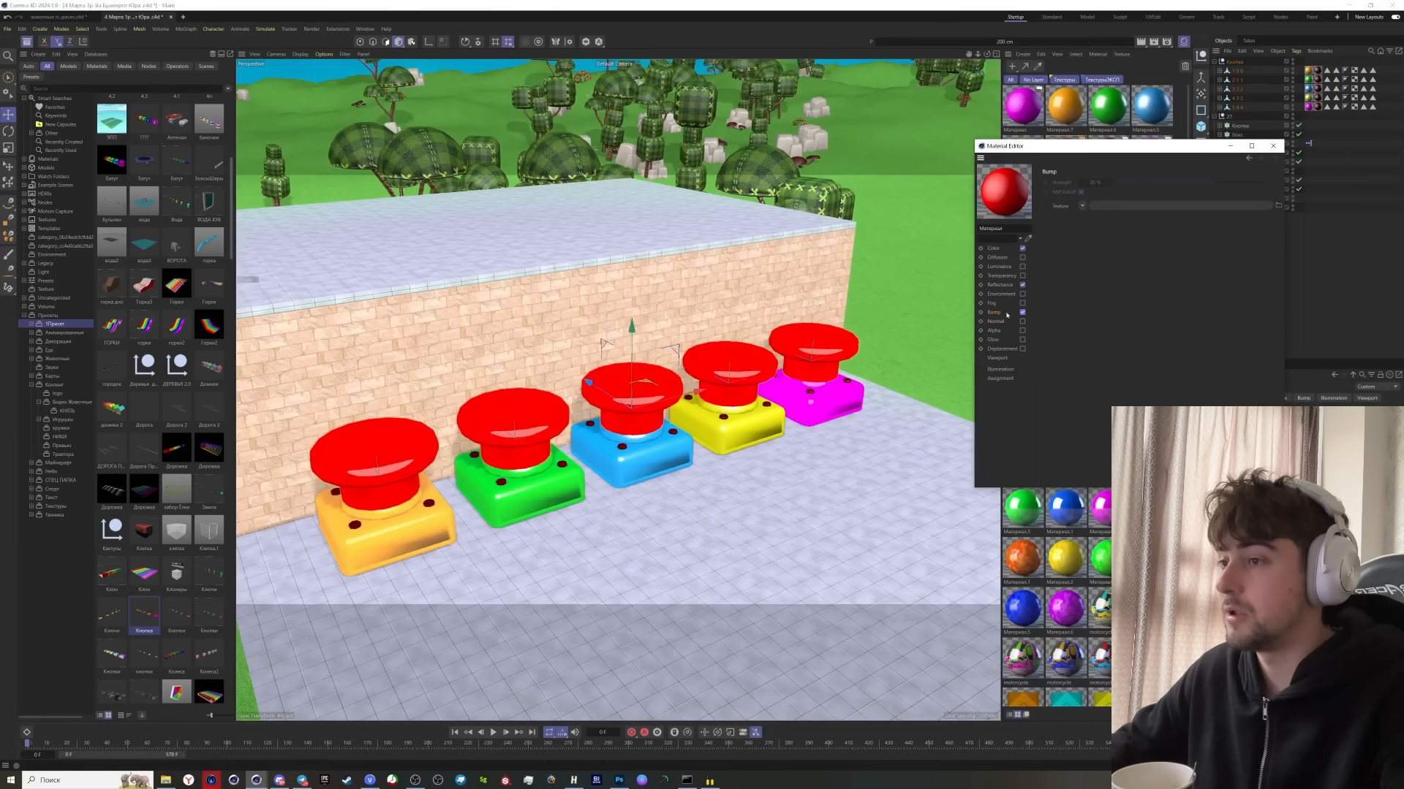
left_click(1082, 207)
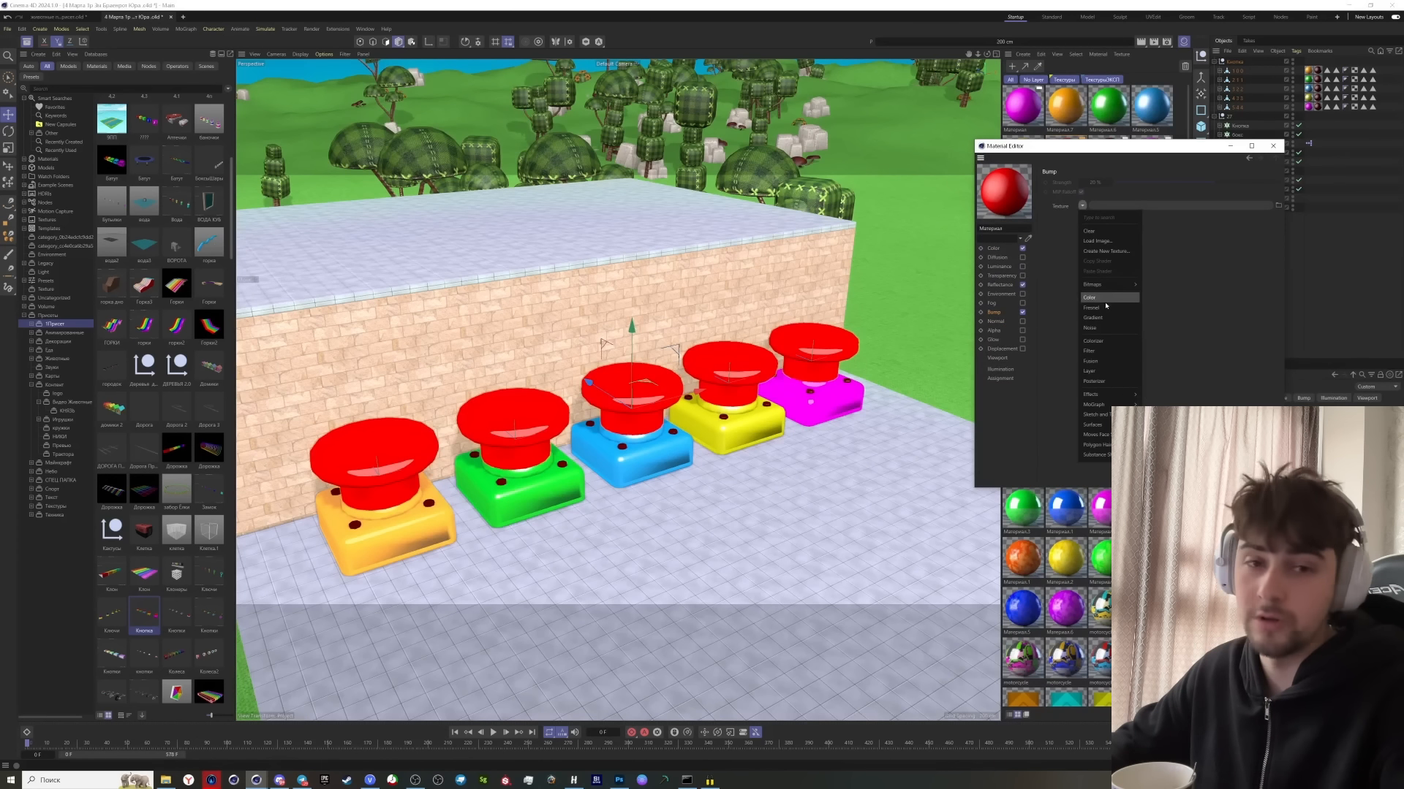
left_click(1090, 328)
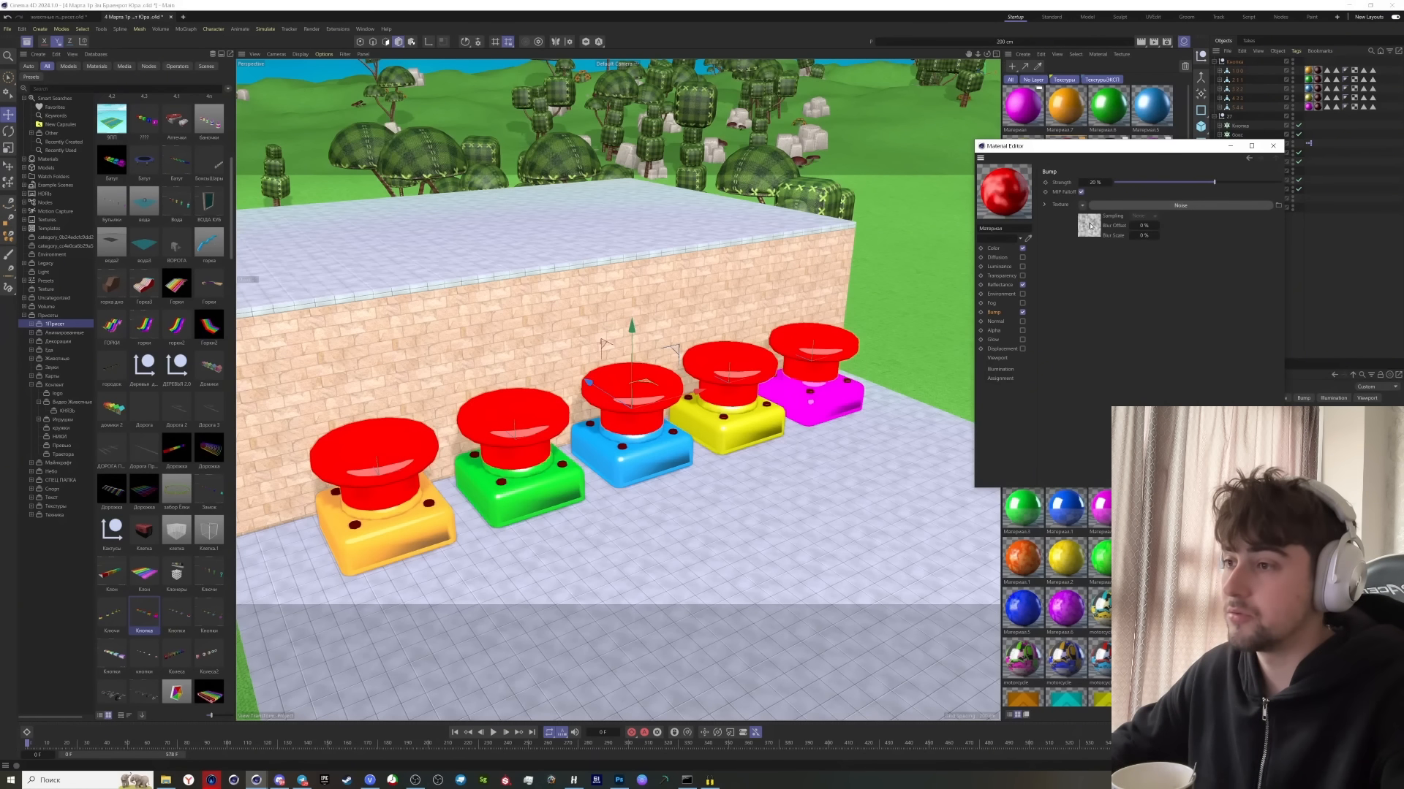
Set the bump noise type of the red material to Dents
left_click(1090, 226)
left_click(1136, 277)
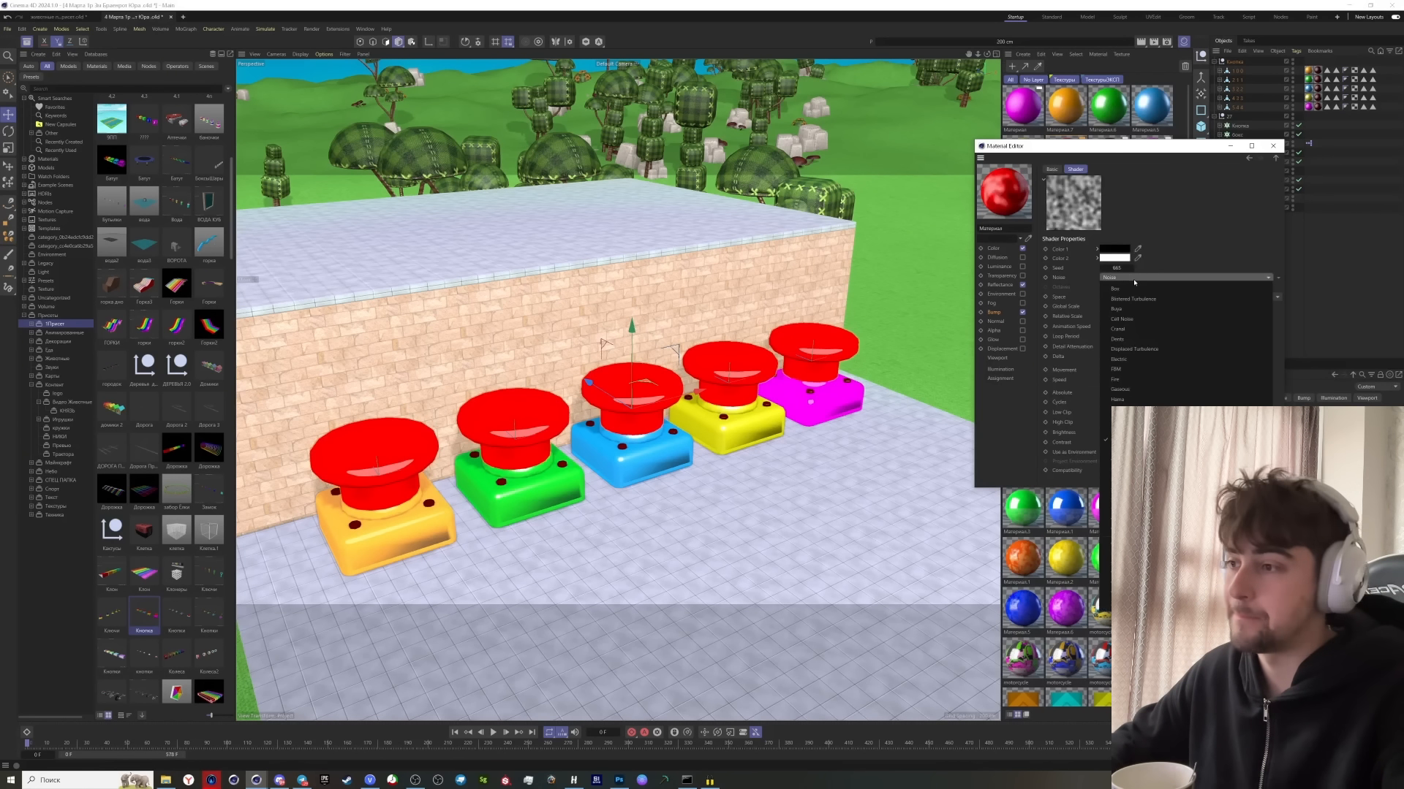
left_click(1119, 340)
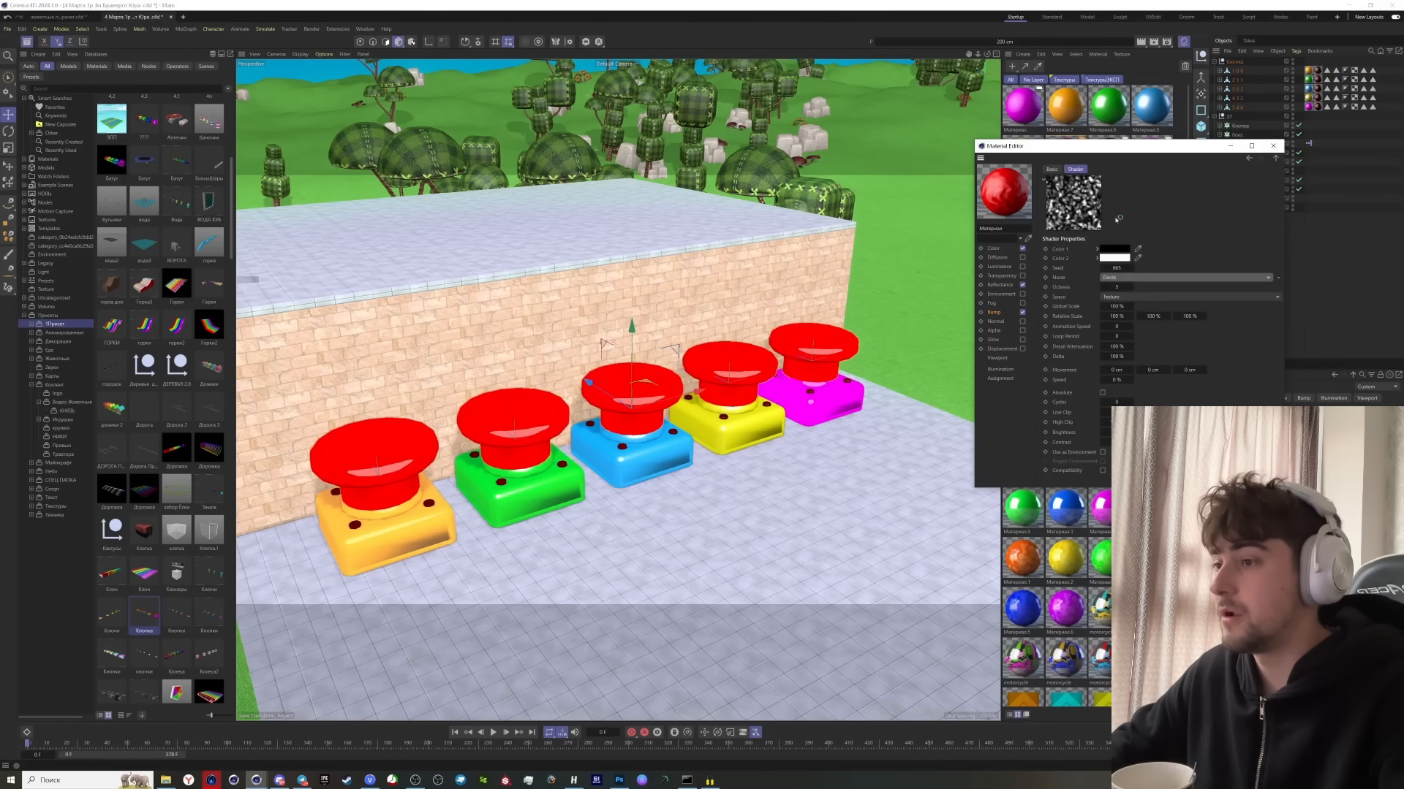
Reveal the five red caps in the object hierarchy and select their red material tags
left_click_drag(1096, 145, 1102, 306)
scroll(582, 423, "up", 5)
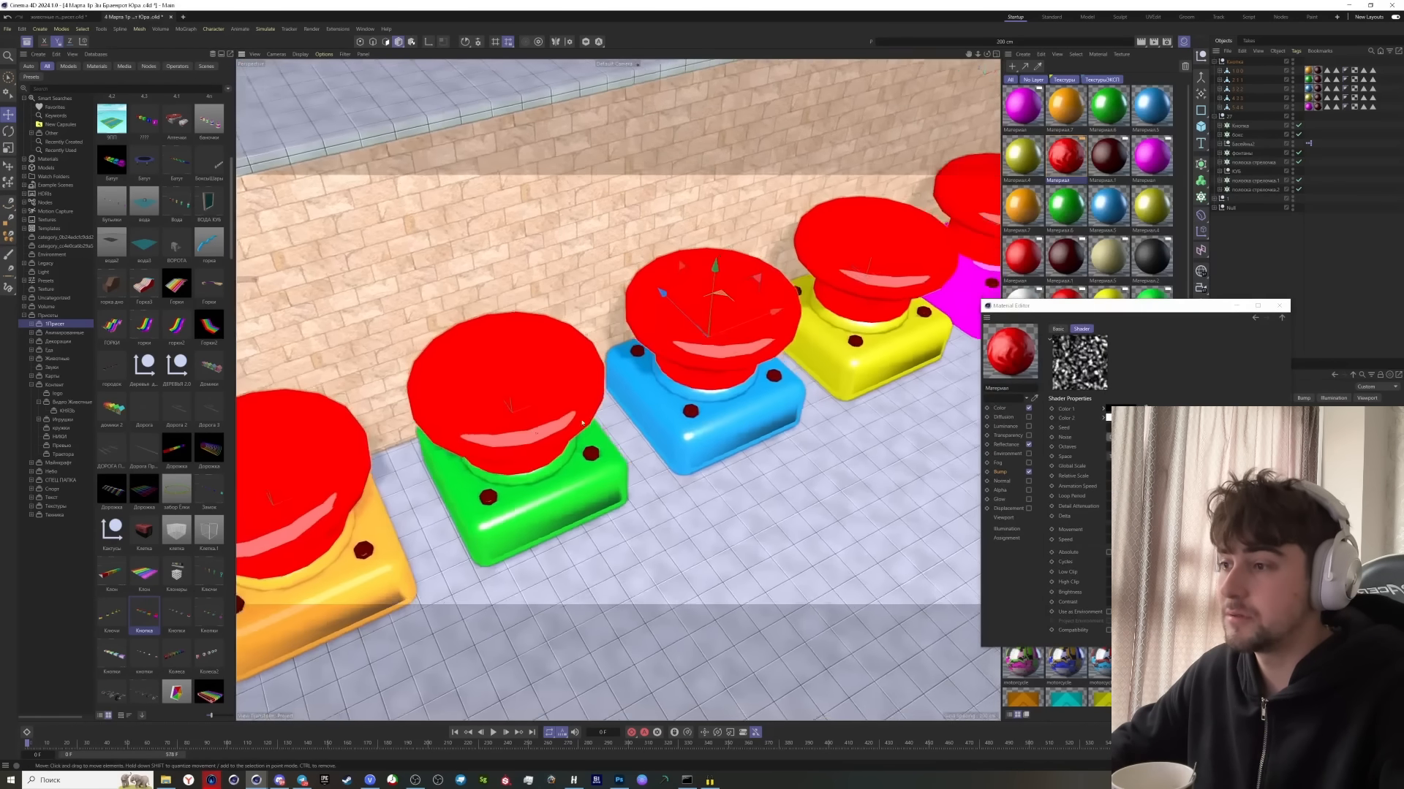
middle_click_drag(582, 423, 666, 410, "alt")
scroll(666, 411, "up", 2)
left_click_drag(666, 411, 663, 367, "alt")
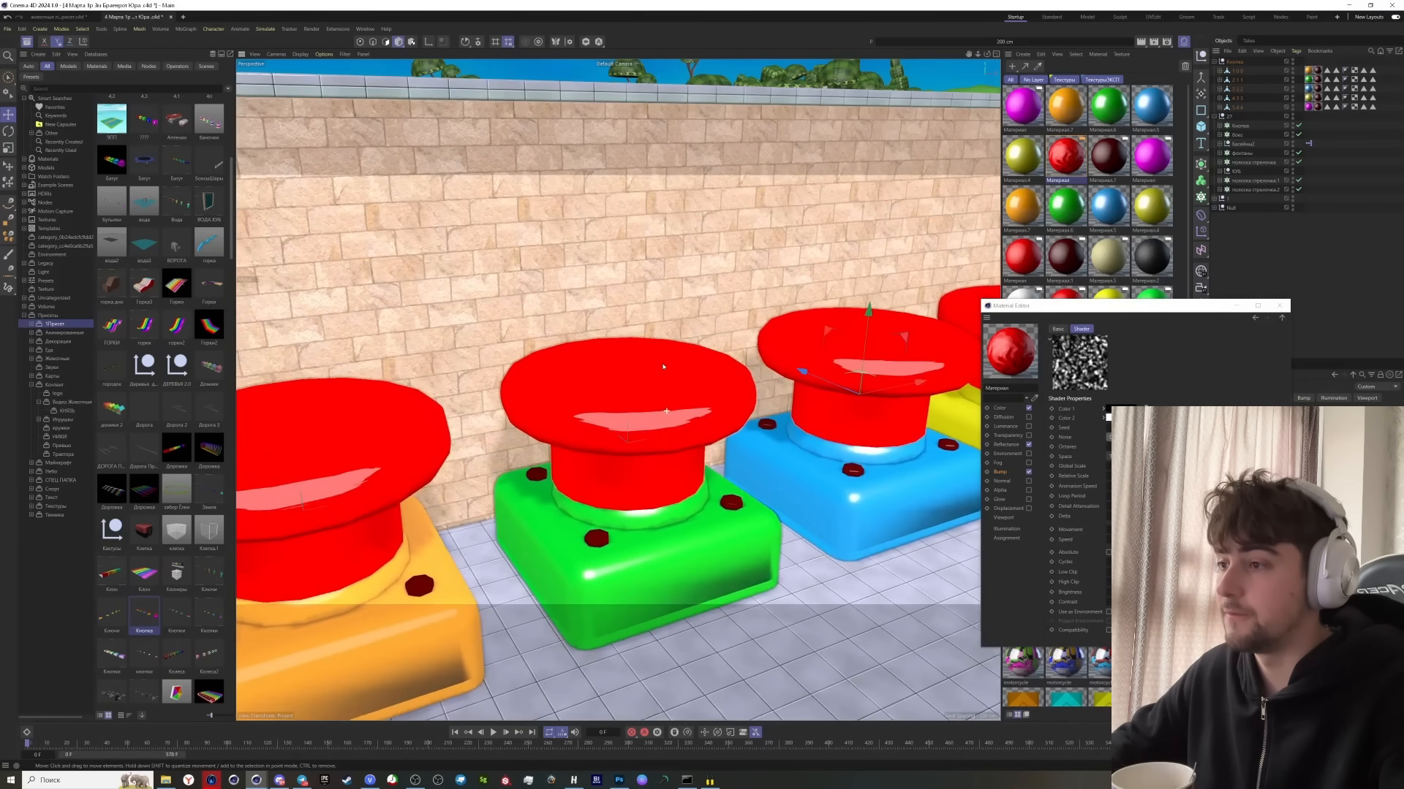
key("s")
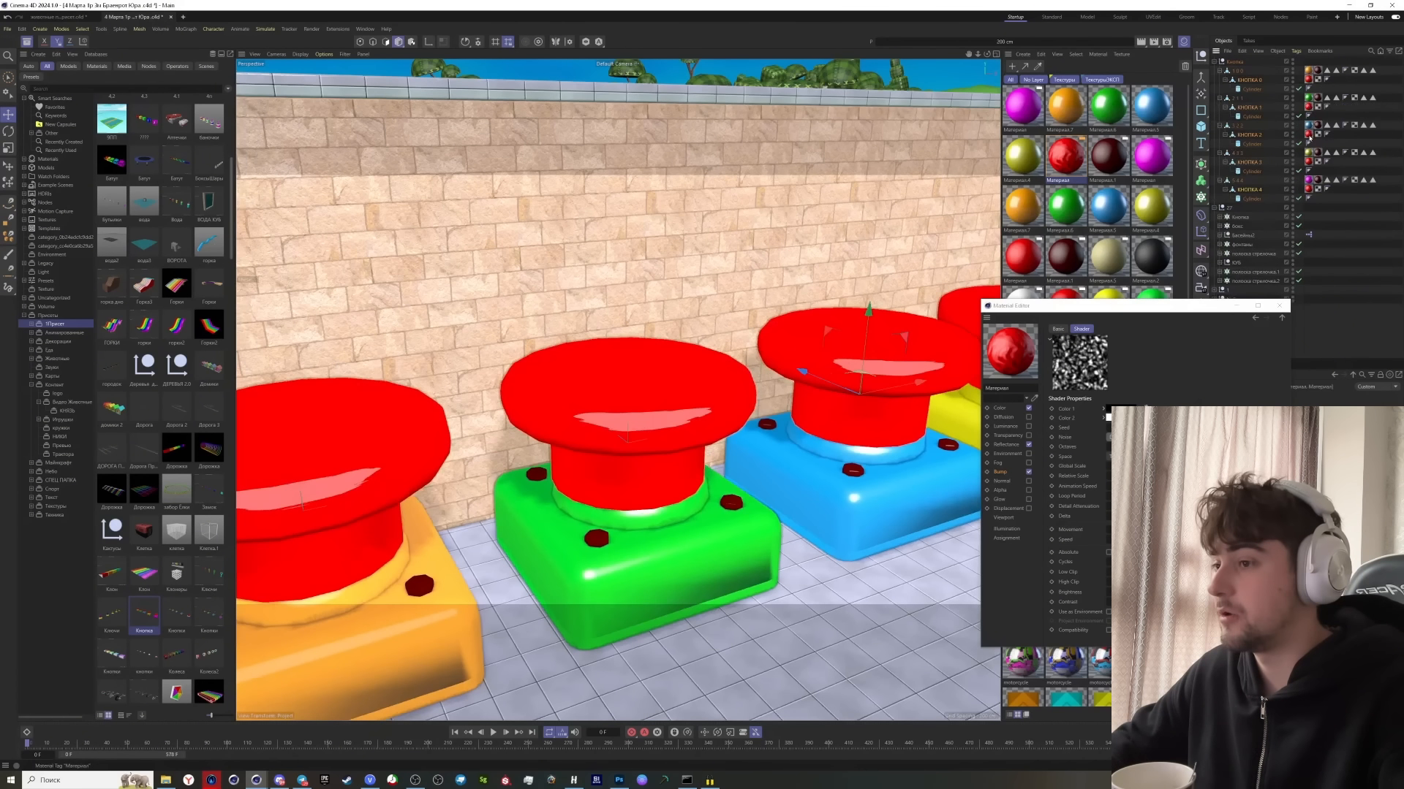
left_click_drag(1182, 313, 1051, 310)
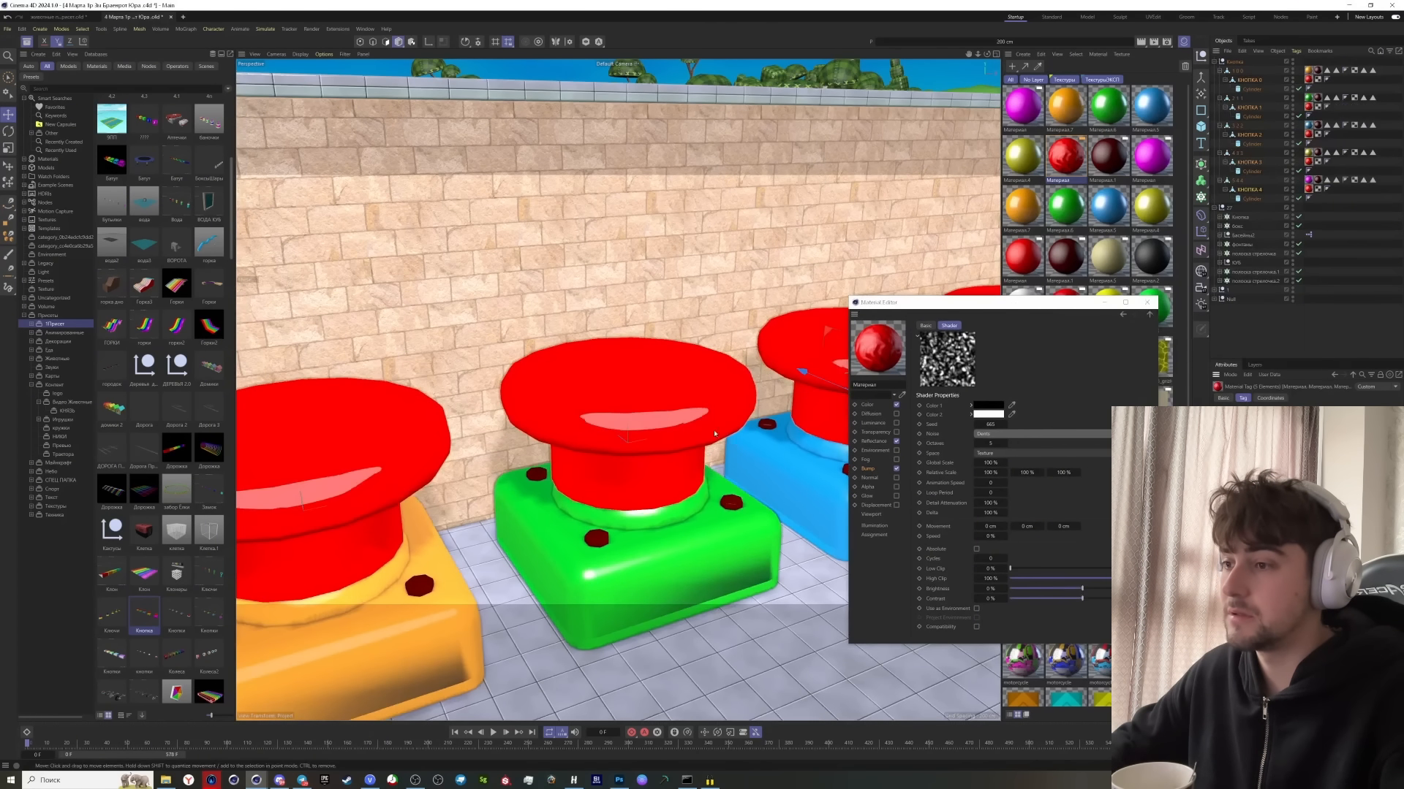
Change the red material's reflectance layer type to GGX and set its reflection strength to 7 %
left_click_drag(658, 439, 779, 432, "alt")
left_click(874, 441)
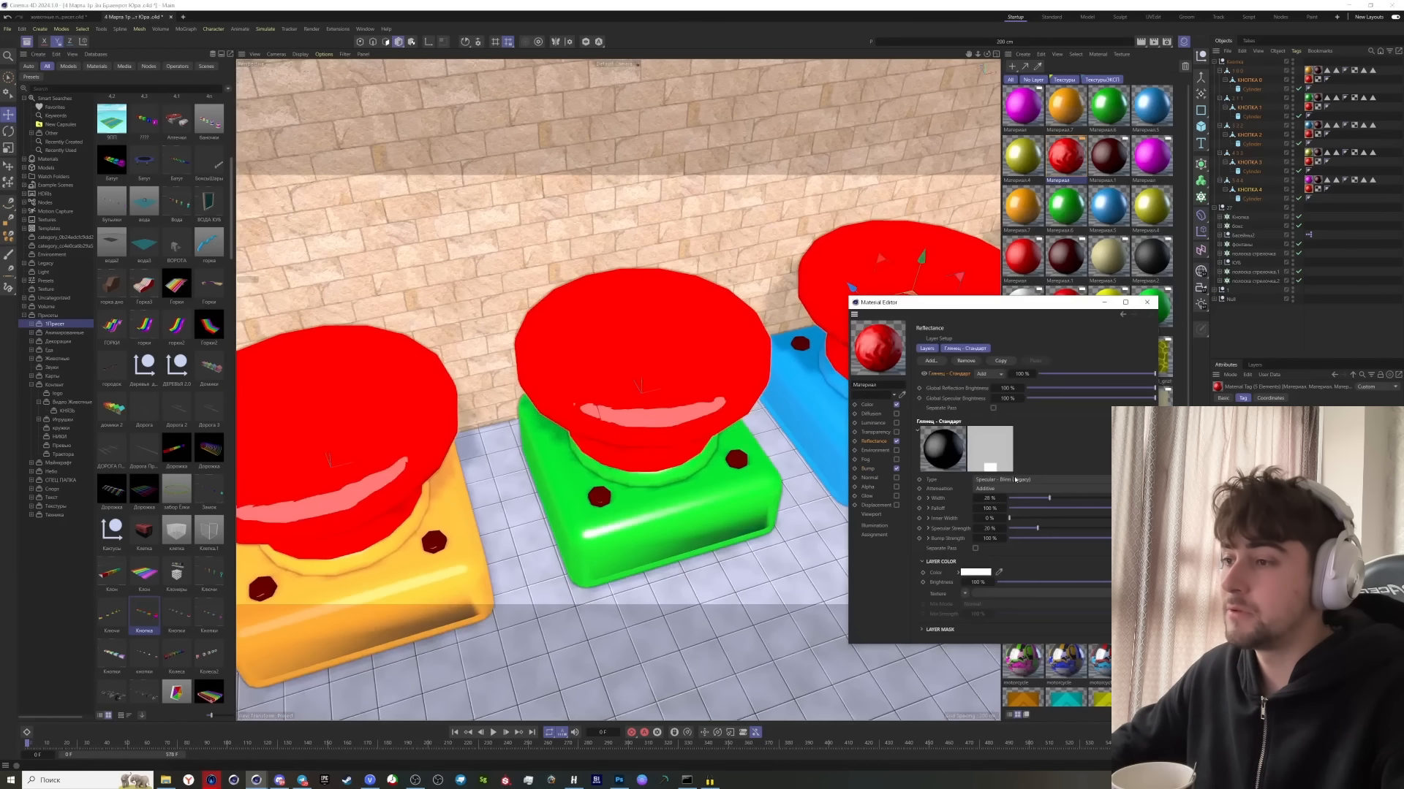
left_click_drag(1004, 496, 1021, 508)
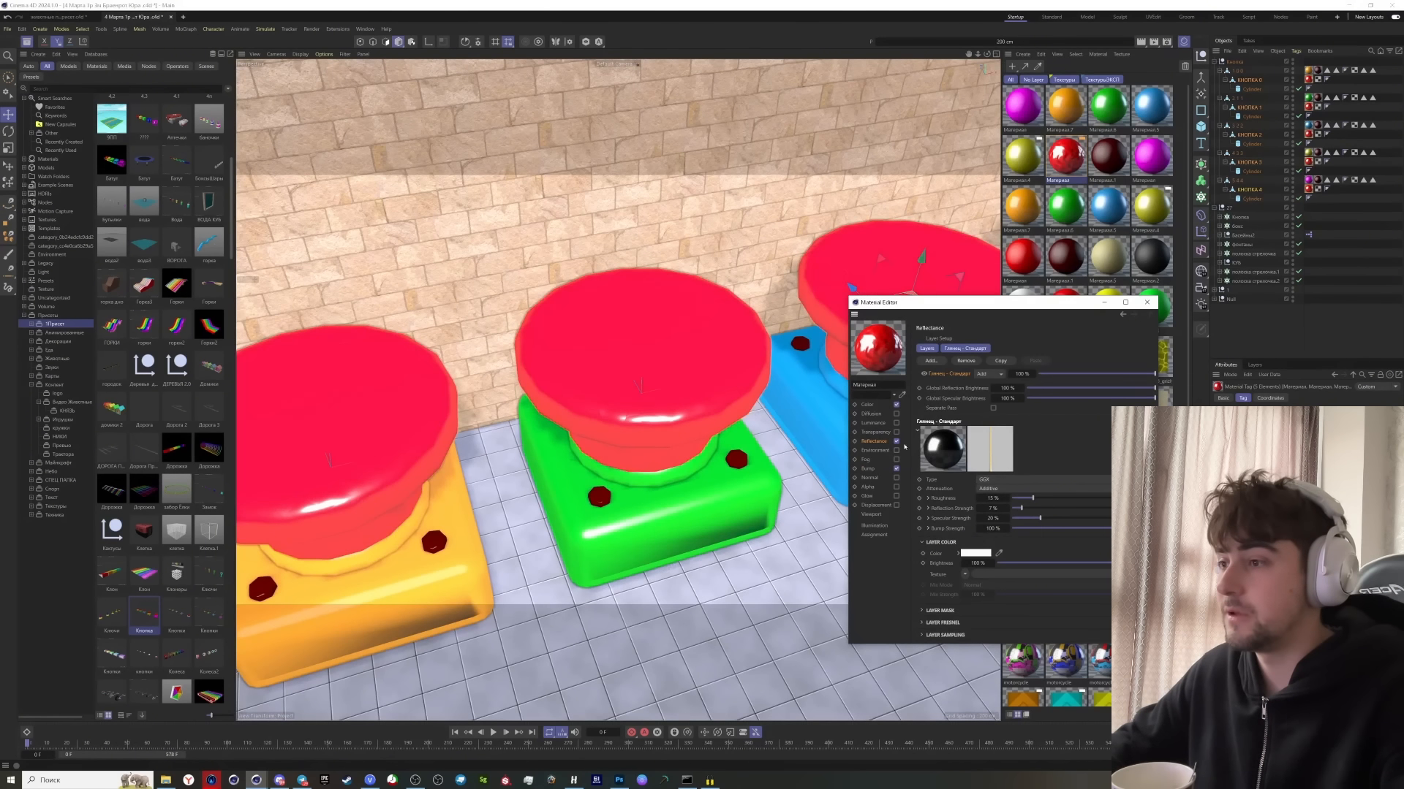
Raise the red material's bump strength above 100 % for a rougher cap surface
left_click(867, 468)
left_click_drag(977, 338, 1024, 338)
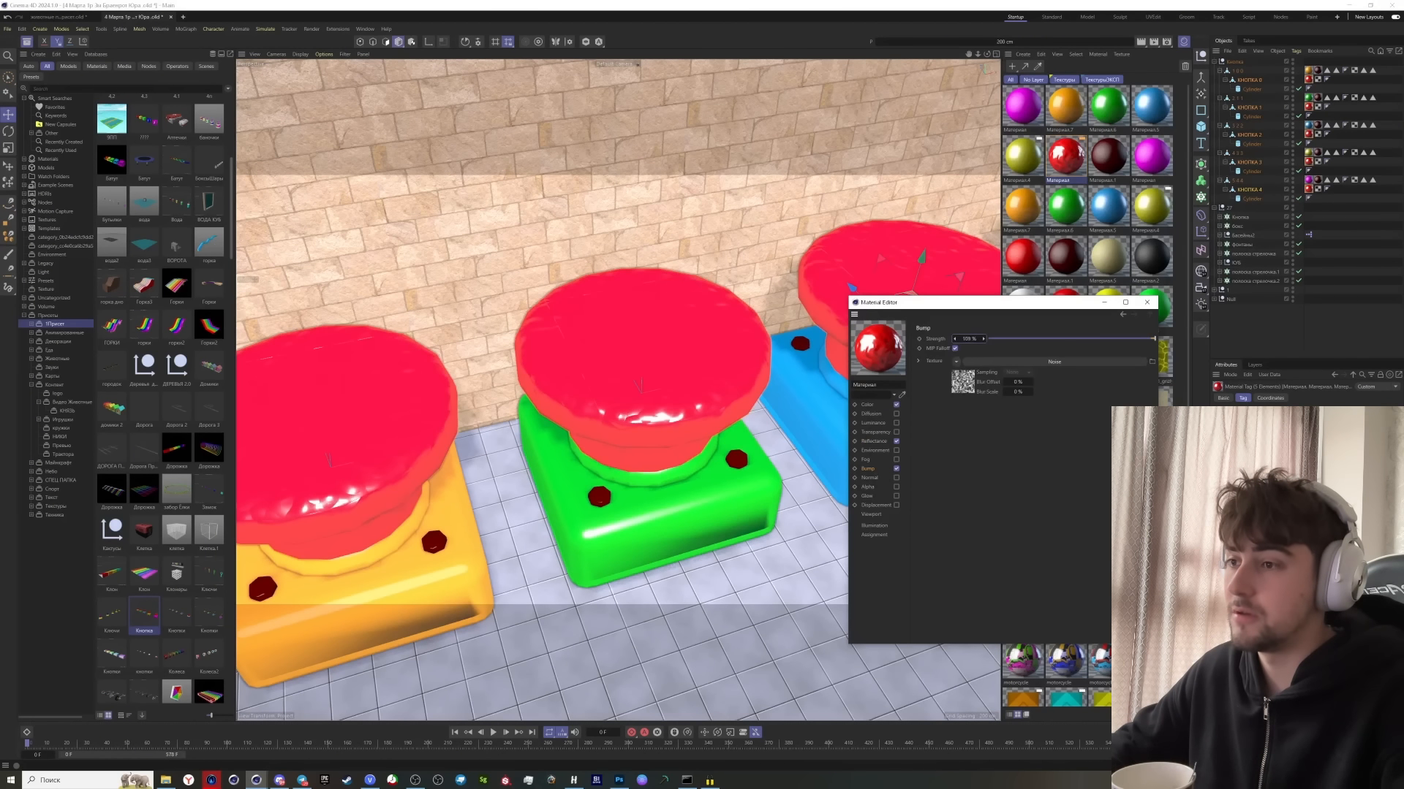
left_click_drag(570, 329, 609, 355, "alt")
left_click_drag(615, 450, 647, 322, "alt")
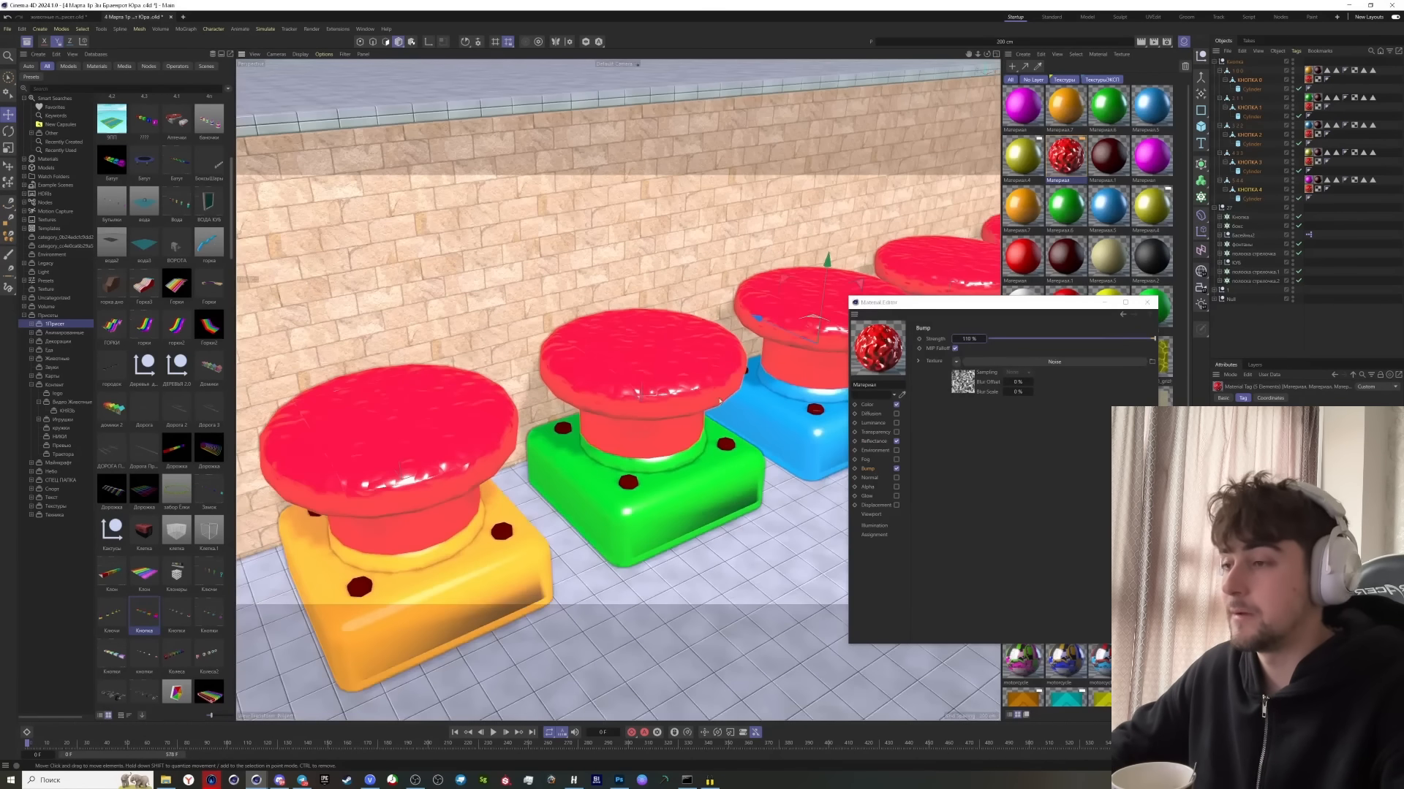
Darken the red material by setting its colour value (V) to 77 %
left_click(889, 414)
left_click(870, 404)
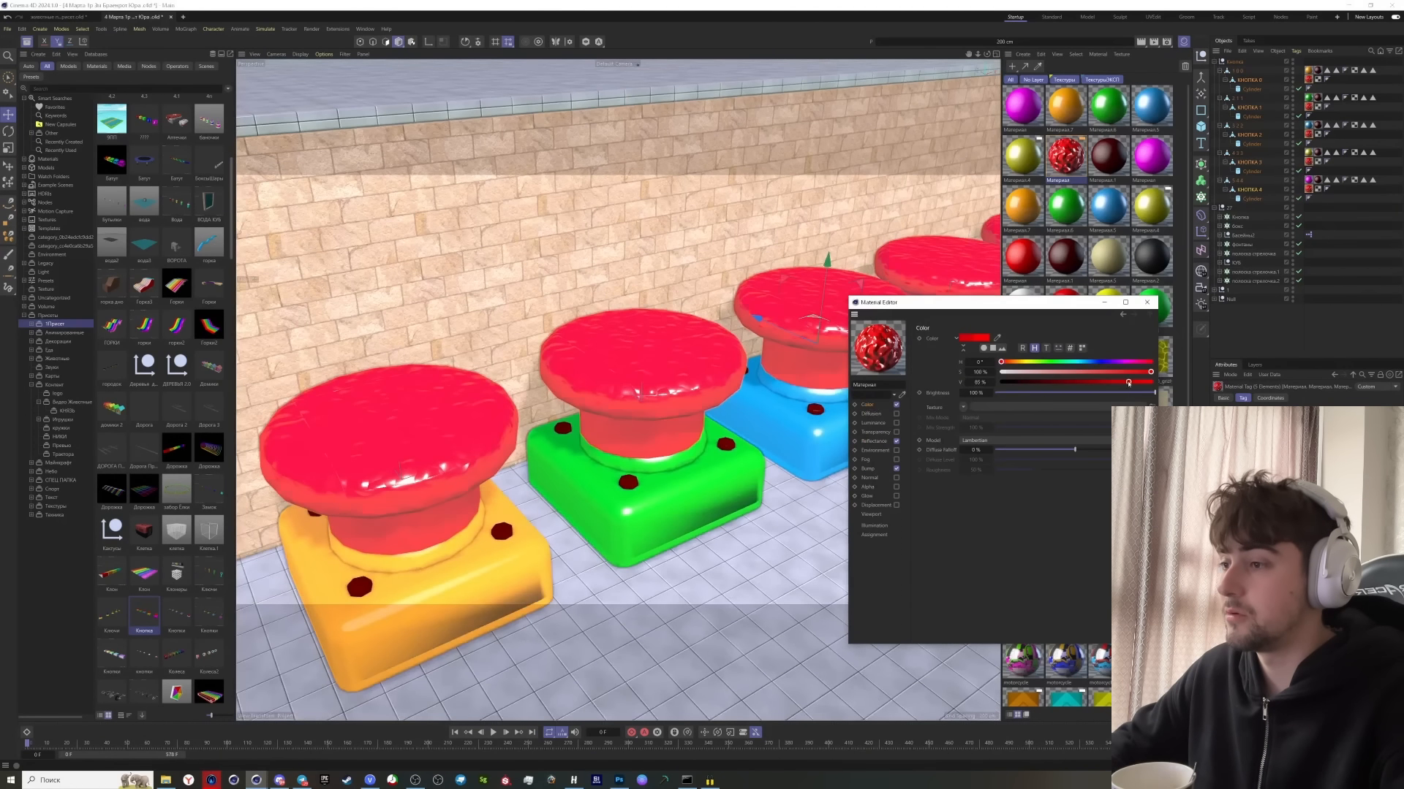
left_click_drag(1128, 382, 1117, 383)
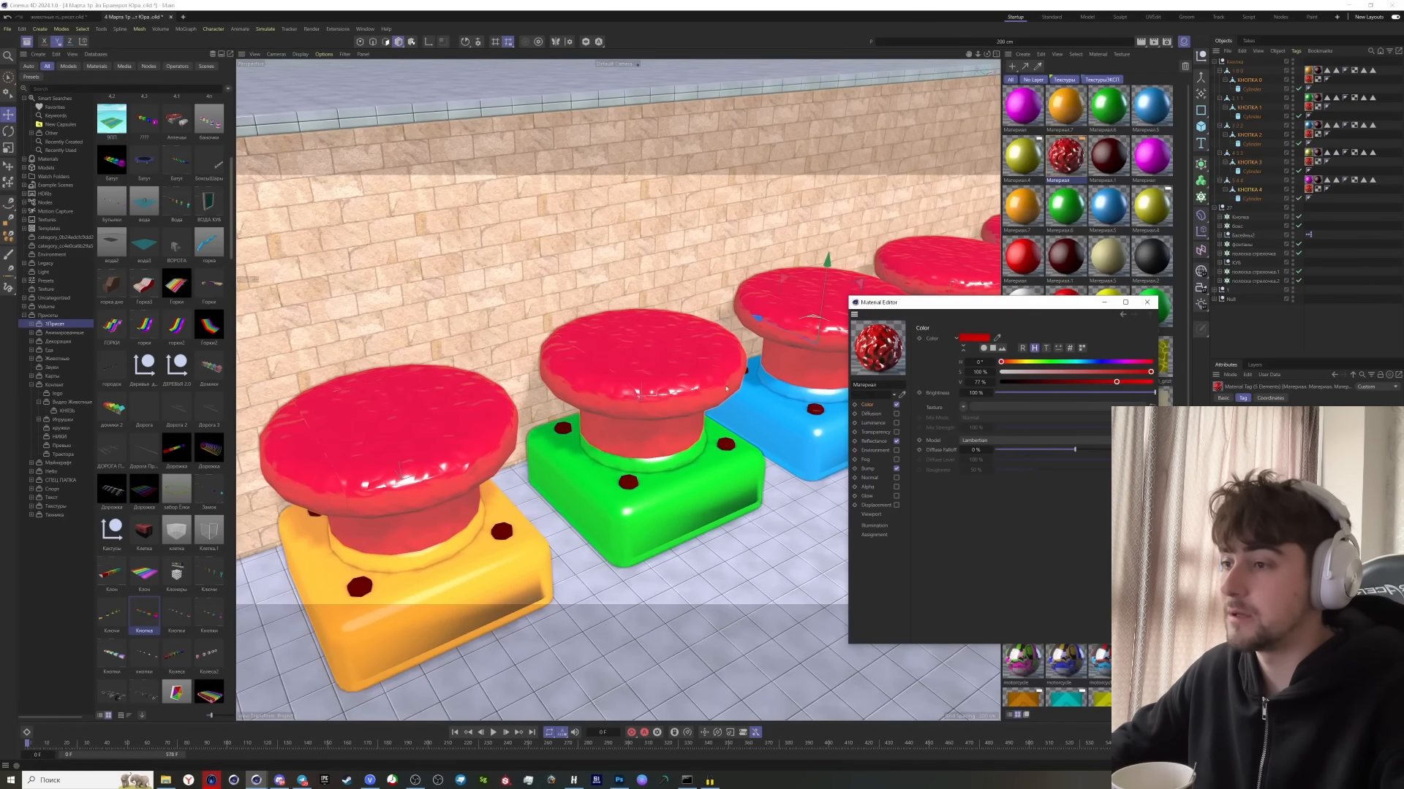
Close the material settings, add a Torus primitive to each of the five red button caps, and raise the rings to the cap rims
scroll(726, 388, "down", 8)
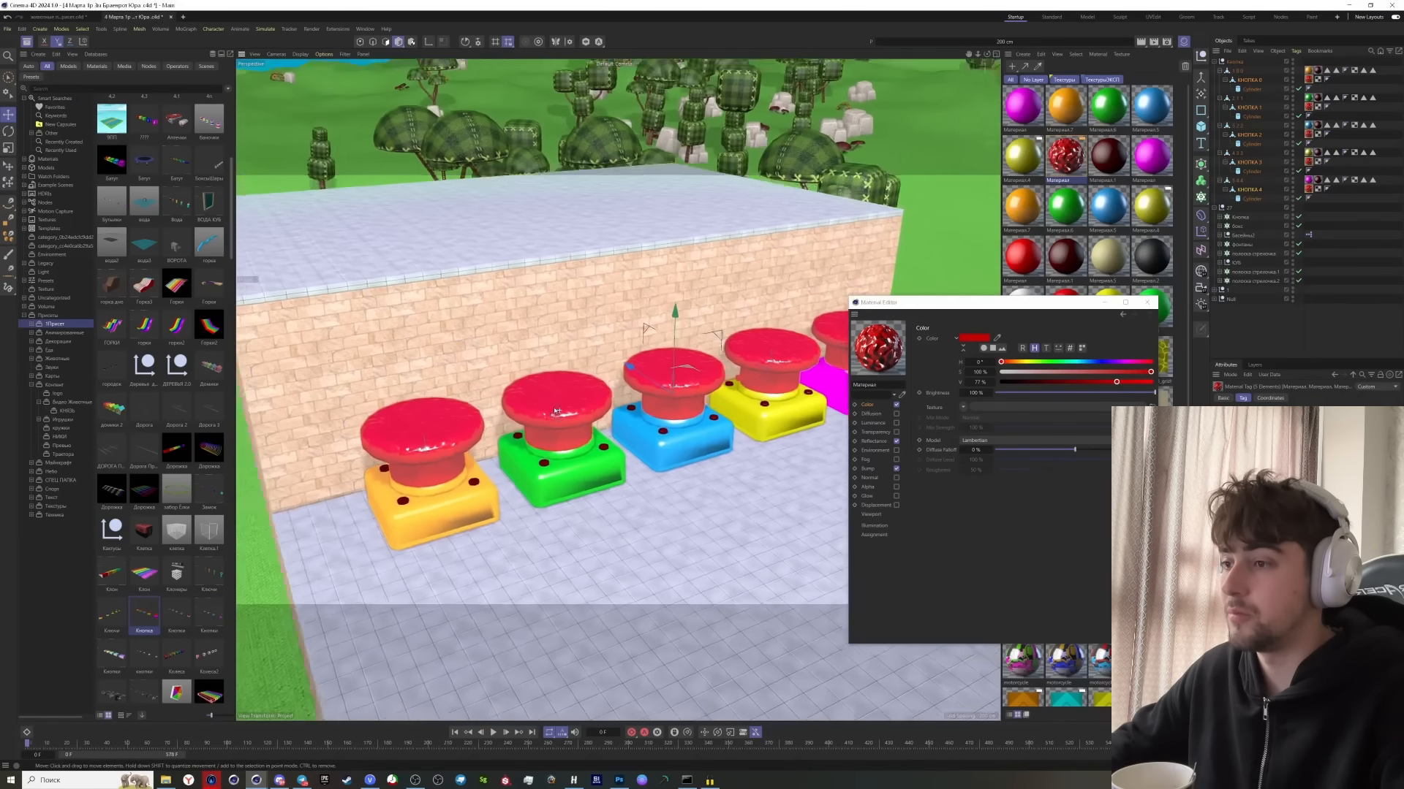
mouse_move(557, 410)
left_mouse_down("alt")
mouse_move(562, 392)
mouse_move(564, 420)
mouse_move(563, 406)
left_mouse_up("alt")
left_click(1147, 302)
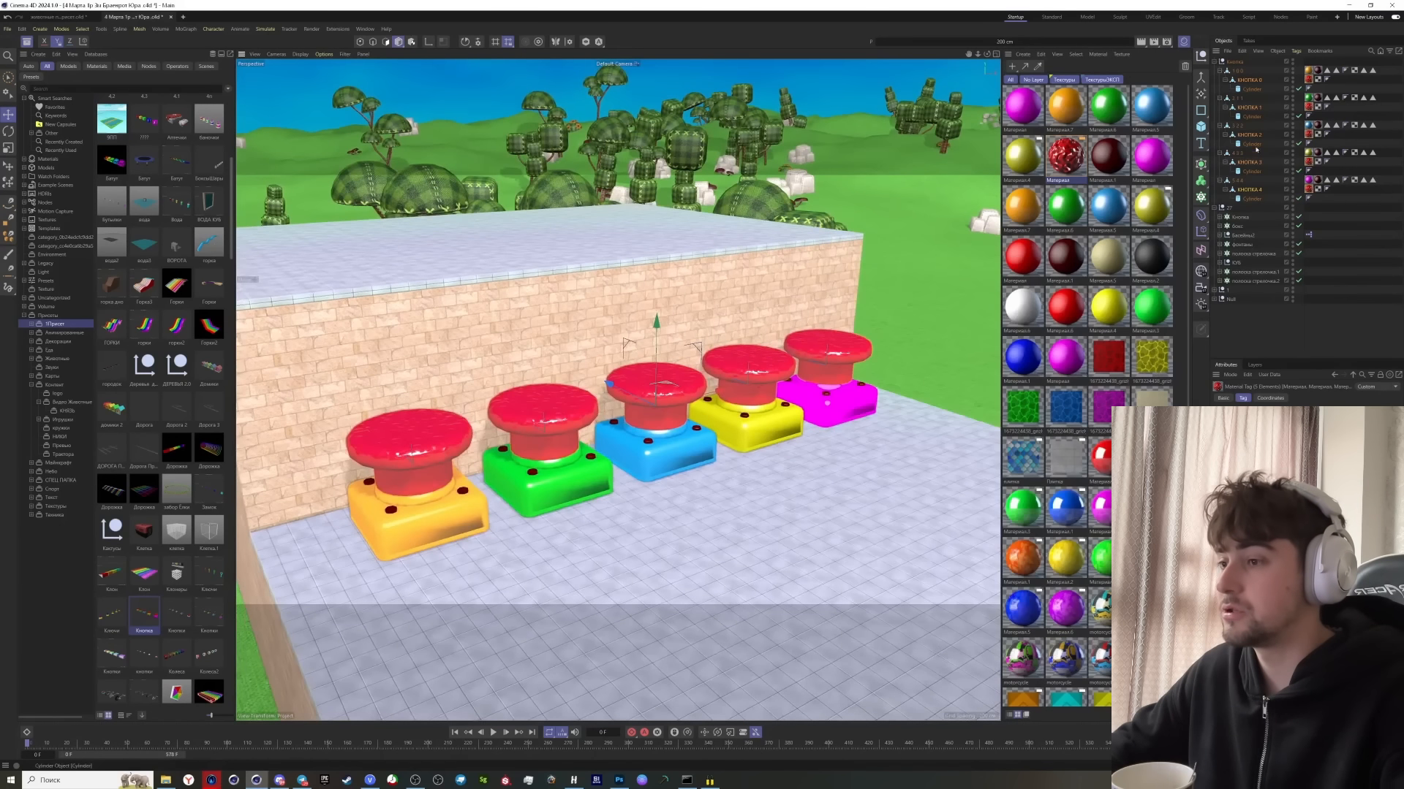
left_click(1201, 125)
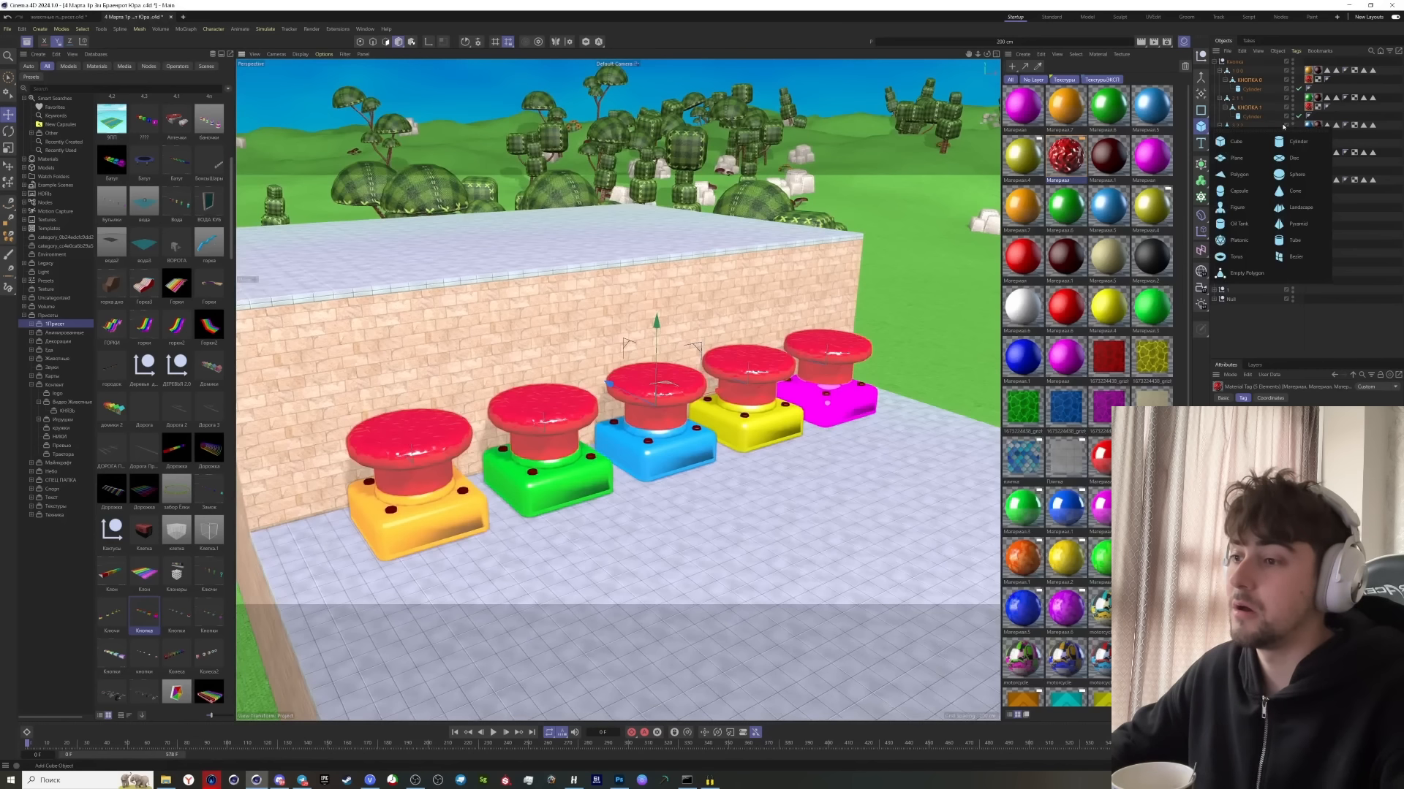
left_click(1231, 257, "shift")
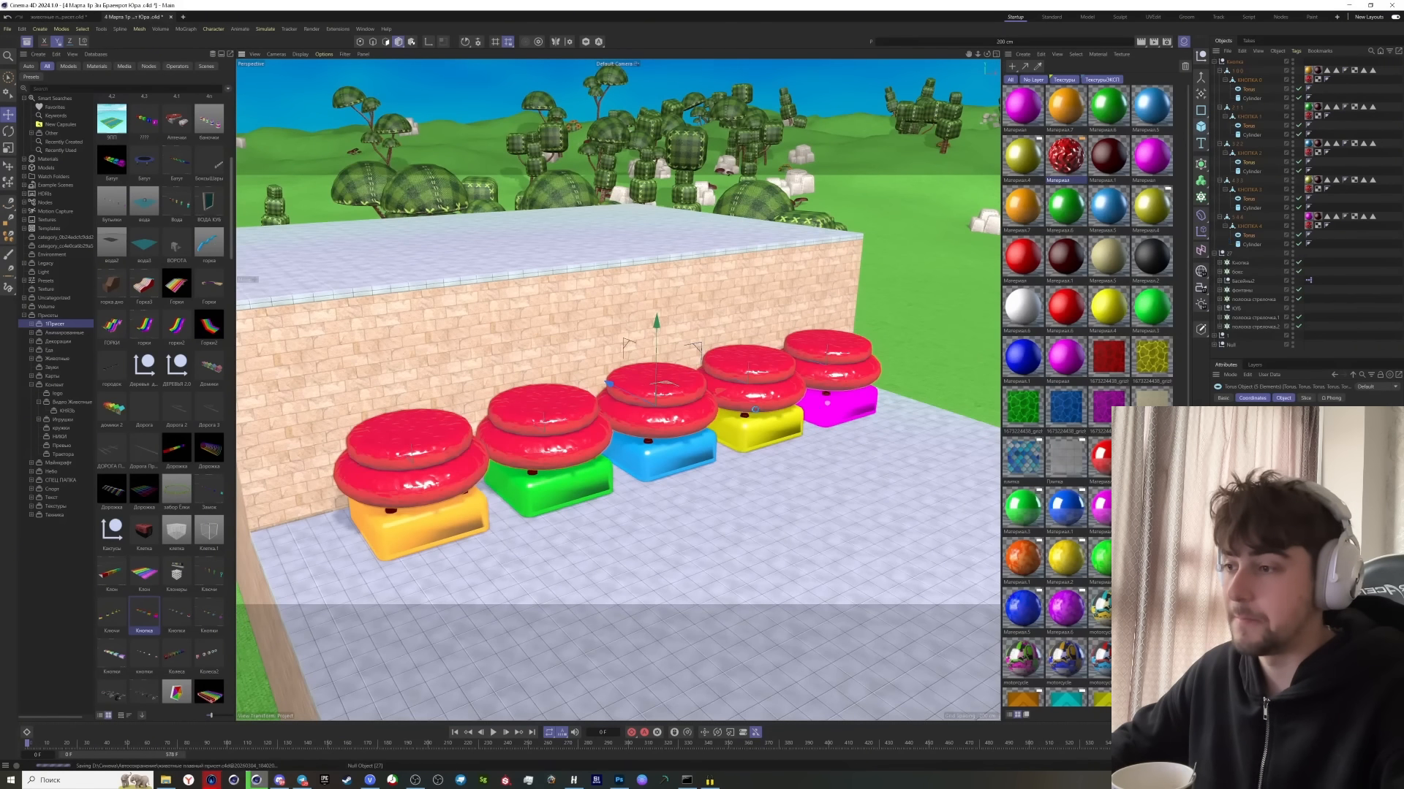
left_click_drag(656, 346, 654, 328)
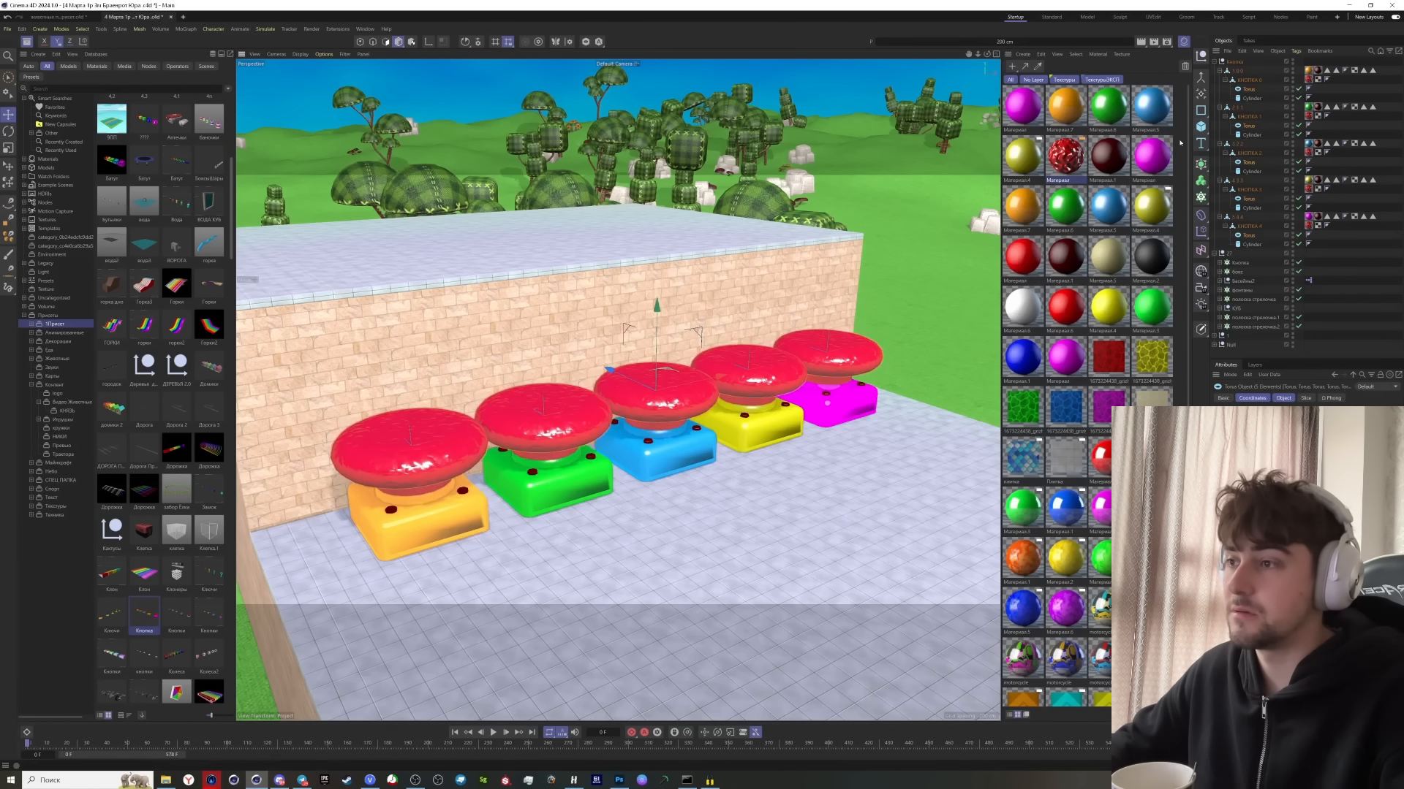
Create a new default white material and apply it to the torus rings on all five buttons
key("ctrl+n")
left_click_drag(1252, 91, 1253, 90)
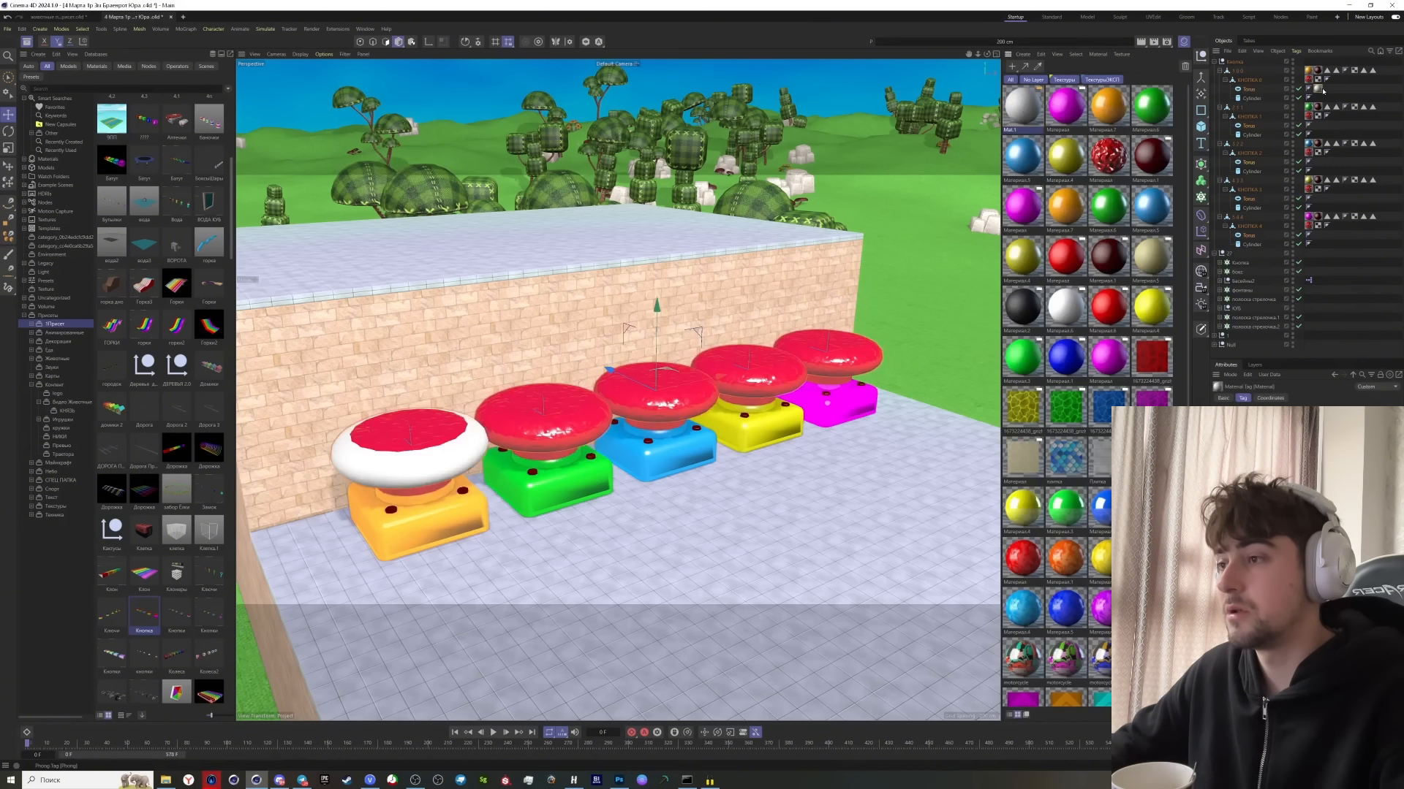
left_click_drag(1321, 127, 1316, 235)
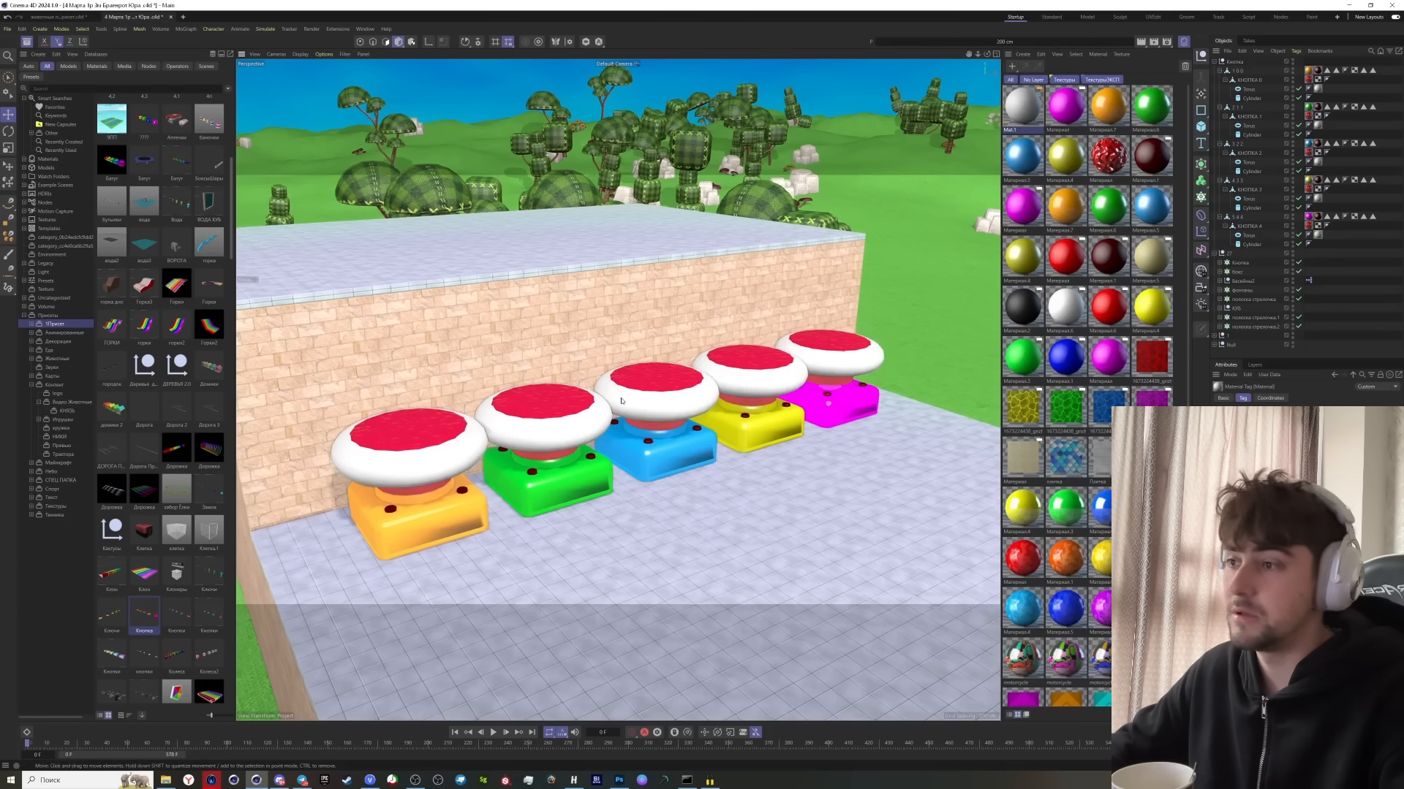
Select all five white rings, make their tubes thinner and adjust their height around the red caps
left_click(1249, 88)
left_click(1249, 125, "ctrl")
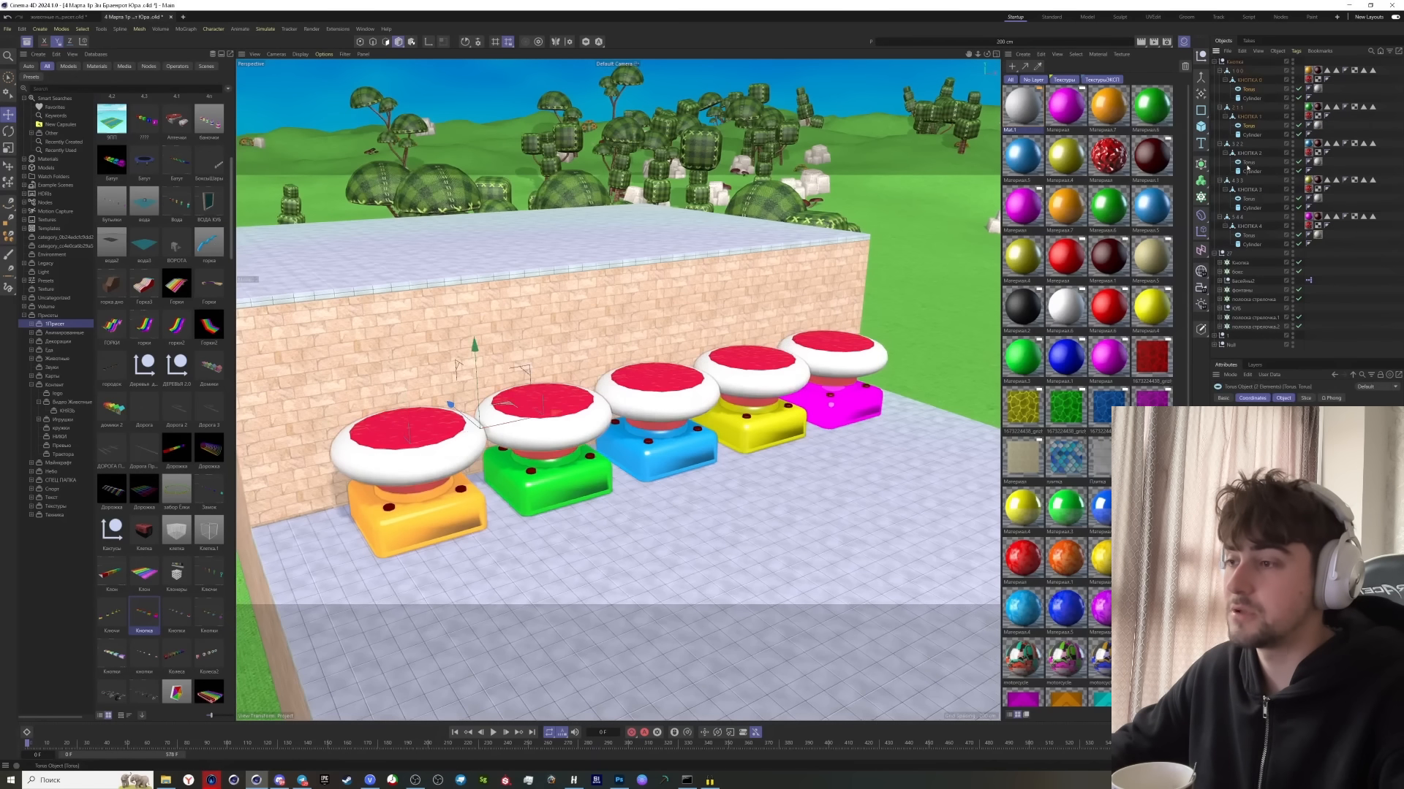
left_click(1249, 161, "ctrl")
left_click(1248, 198, "ctrl")
left_click(1247, 234, "ctrl")
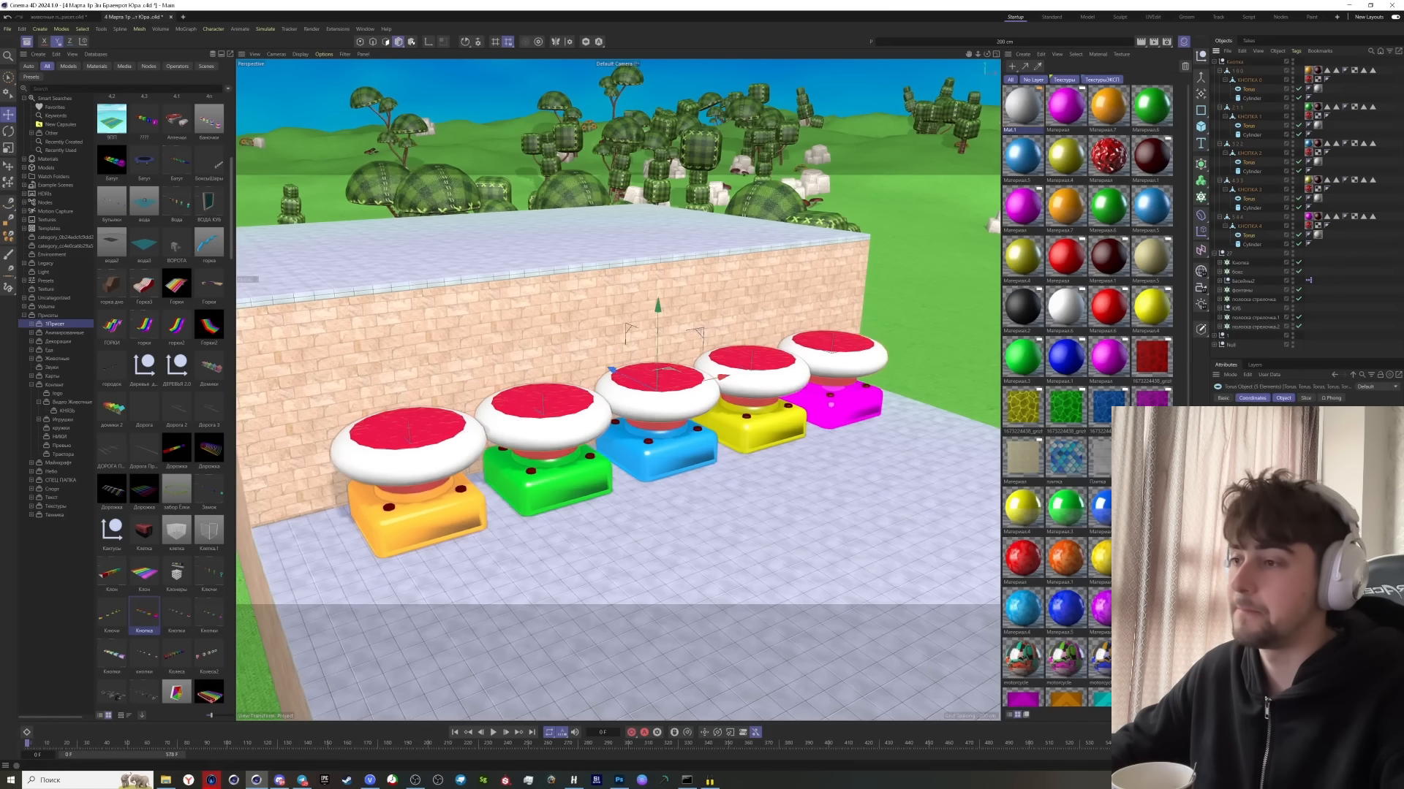
mouse_move(1306, 505)
left_mouse_down()
mouse_move(1305, 547)
mouse_move(1306, 492)
mouse_move(1306, 511)
left_mouse_up()
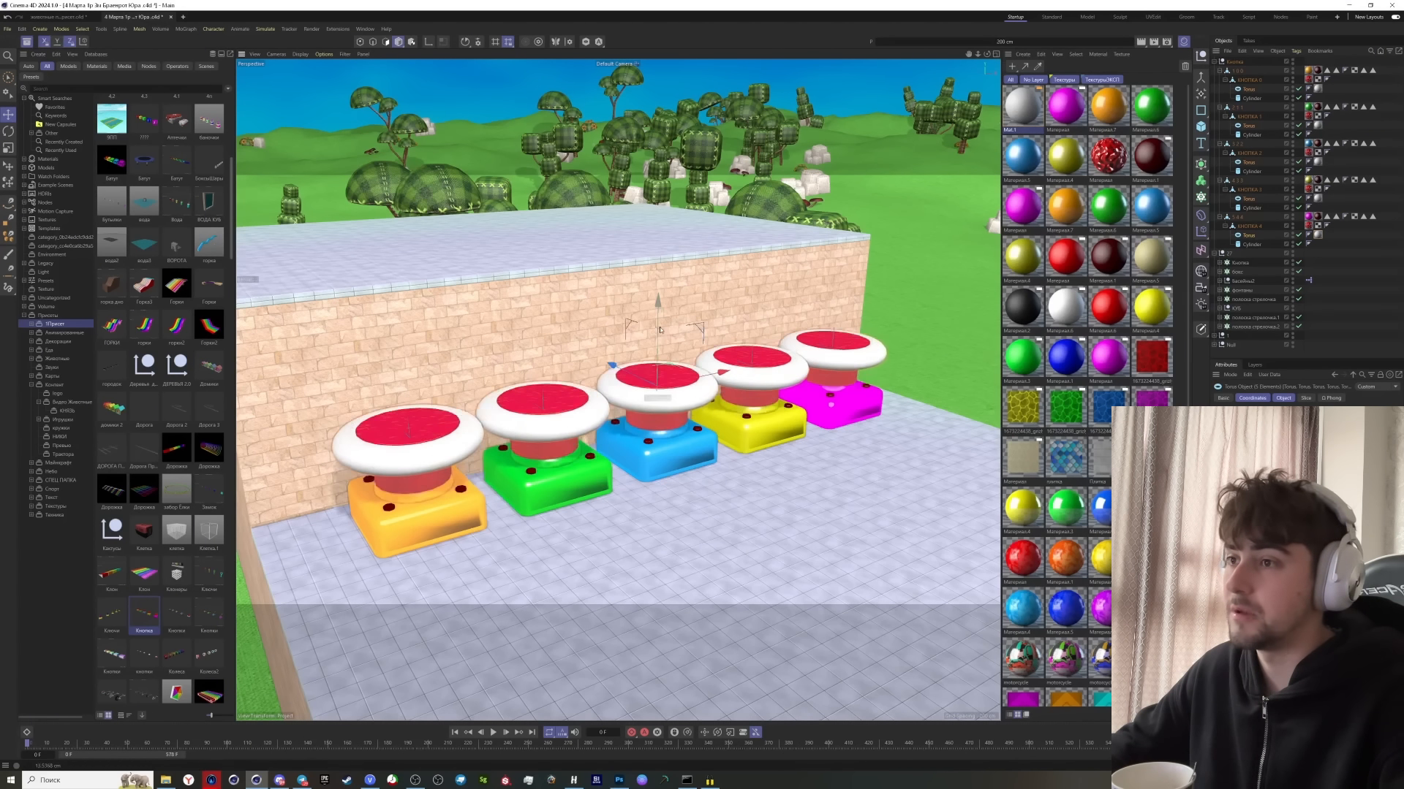
left_click_drag(659, 329, 597, 371)
Hide the material manager and examine the button row and stepped platform from several angles and distances
left_click(468, 397)
left_click_drag(468, 397, 420, 247, "alt")
key("ctrl+z")
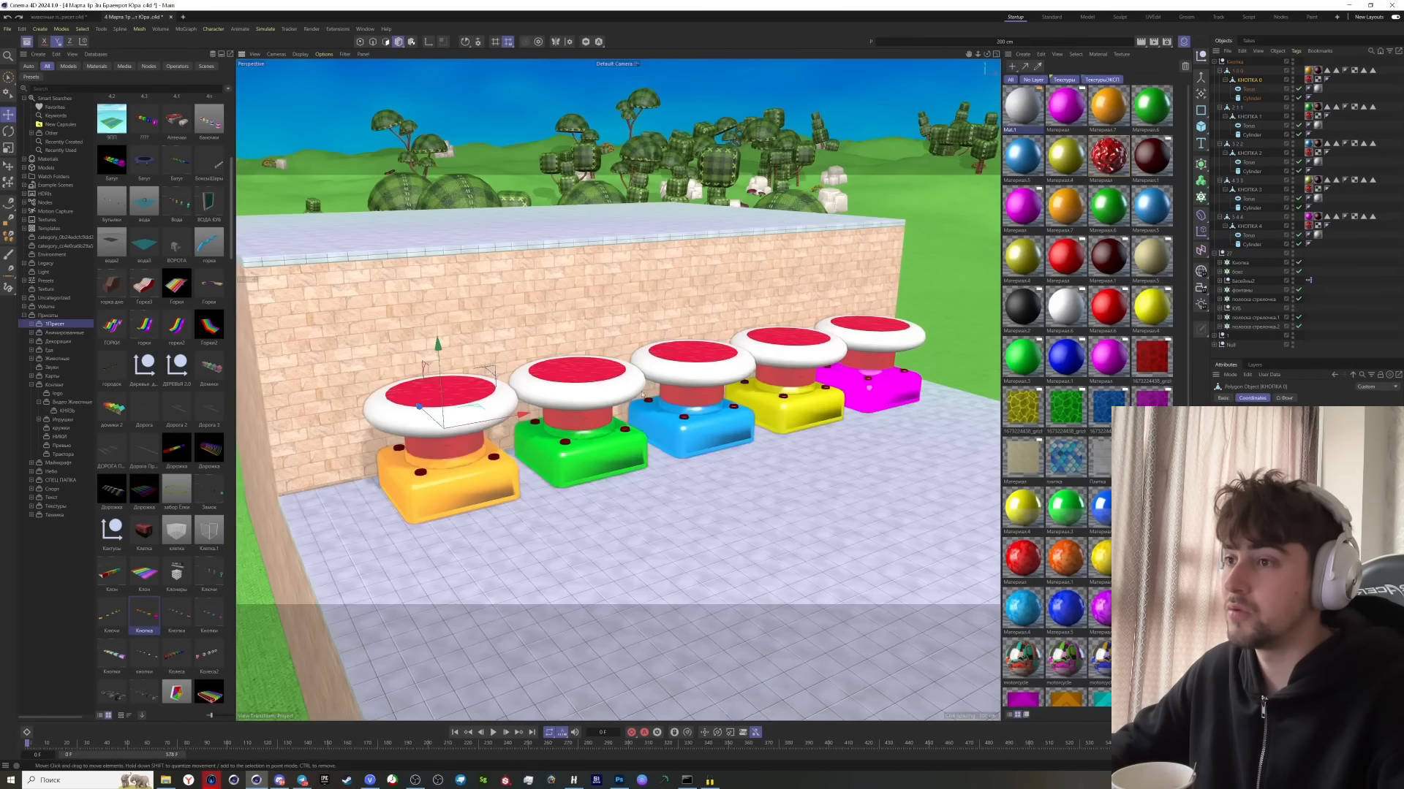
left_click_drag(541, 351, 606, 395, "alt")
scroll(588, 399, "down", 3)
scroll(578, 377, "up", 4)
scroll(602, 403, "up", 8)
scroll(579, 409, "down", 12)
key("shift+F2")
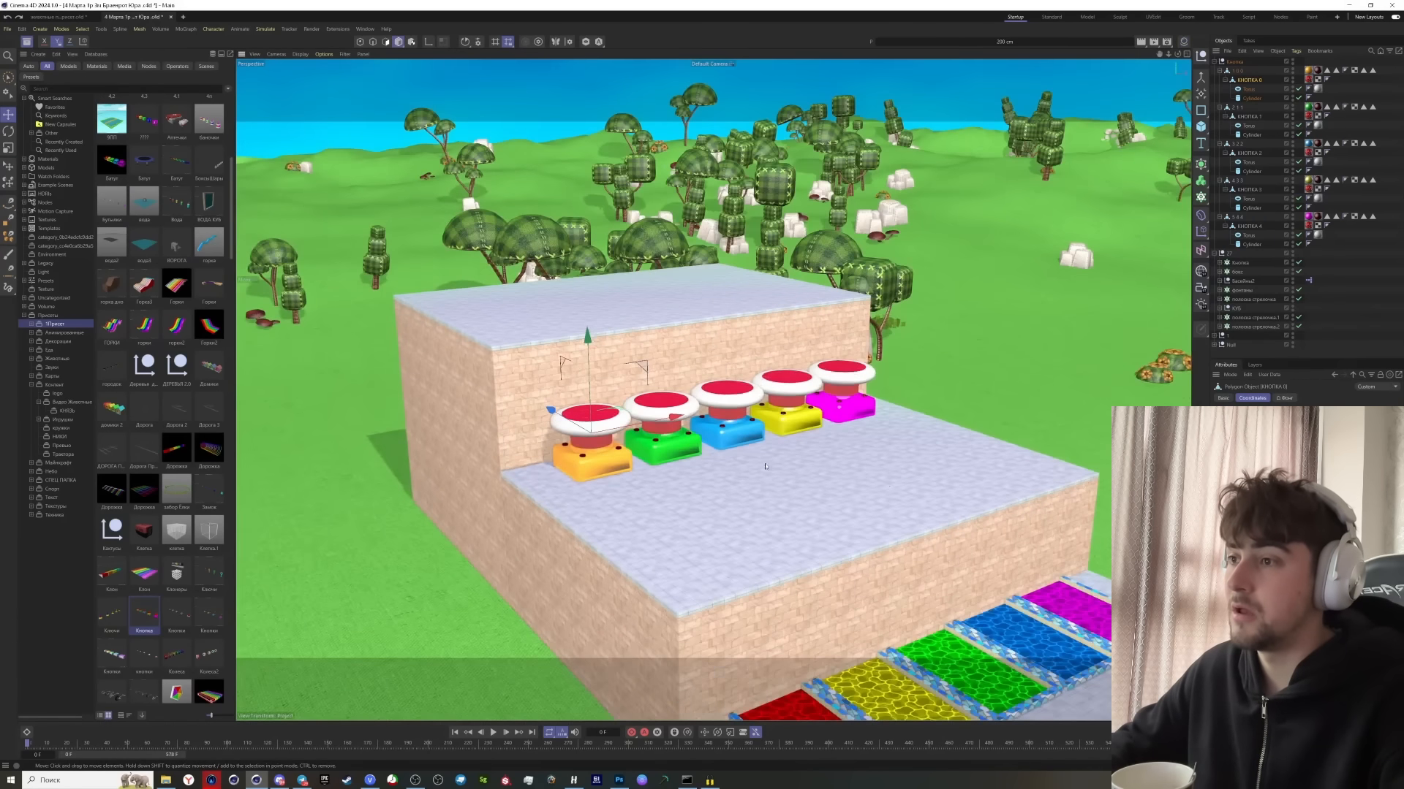
middle_click_drag(647, 489, 605, 446, "alt")
left_click_drag(606, 446, 687, 442, "alt")
middle_click_drag(647, 431, 647, 401, "alt")
left_click_drag(647, 401, 656, 410, "alt")
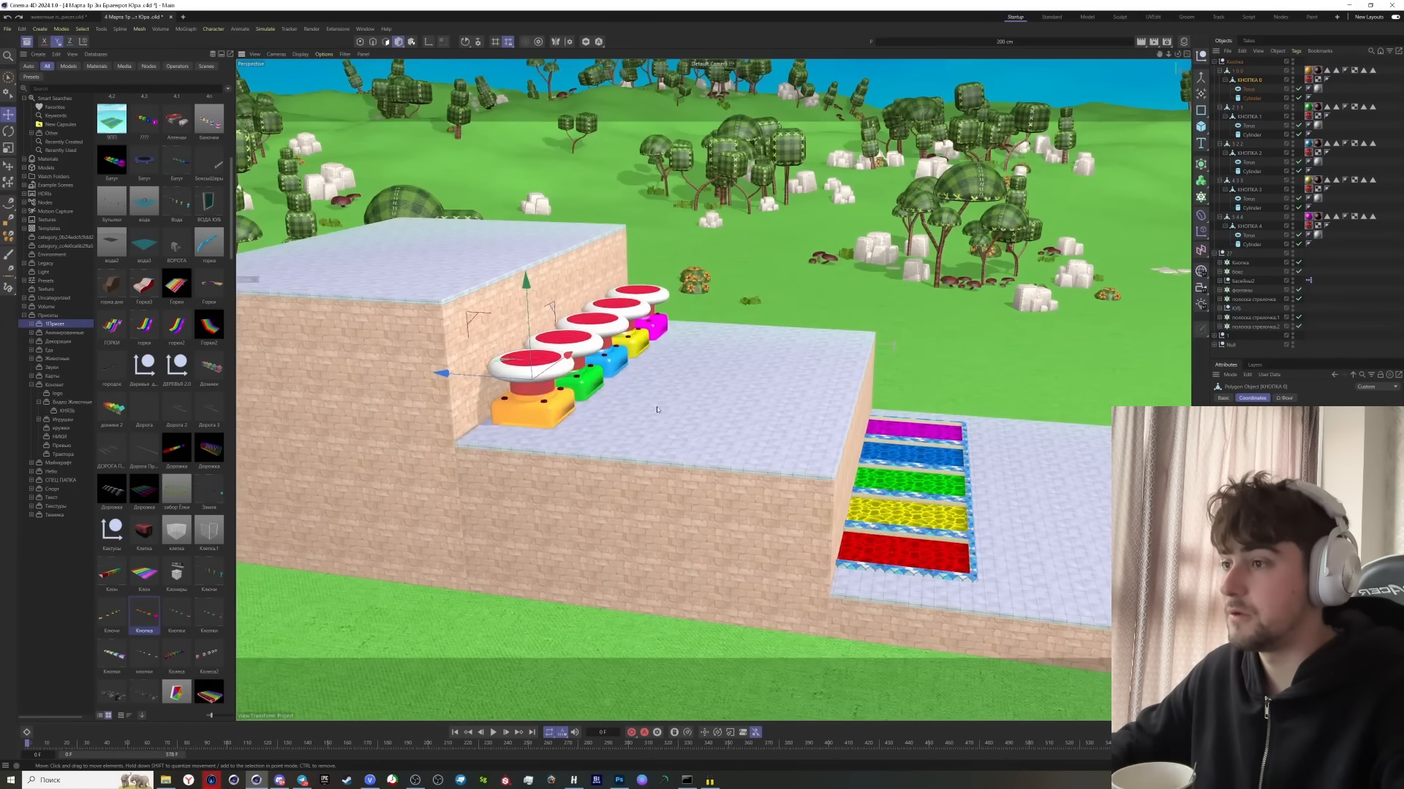
Load the trampoline model Батуты from the asset library and position the row on the middle ledge in front of the buttons
scroll(173, 453, "up", 5)
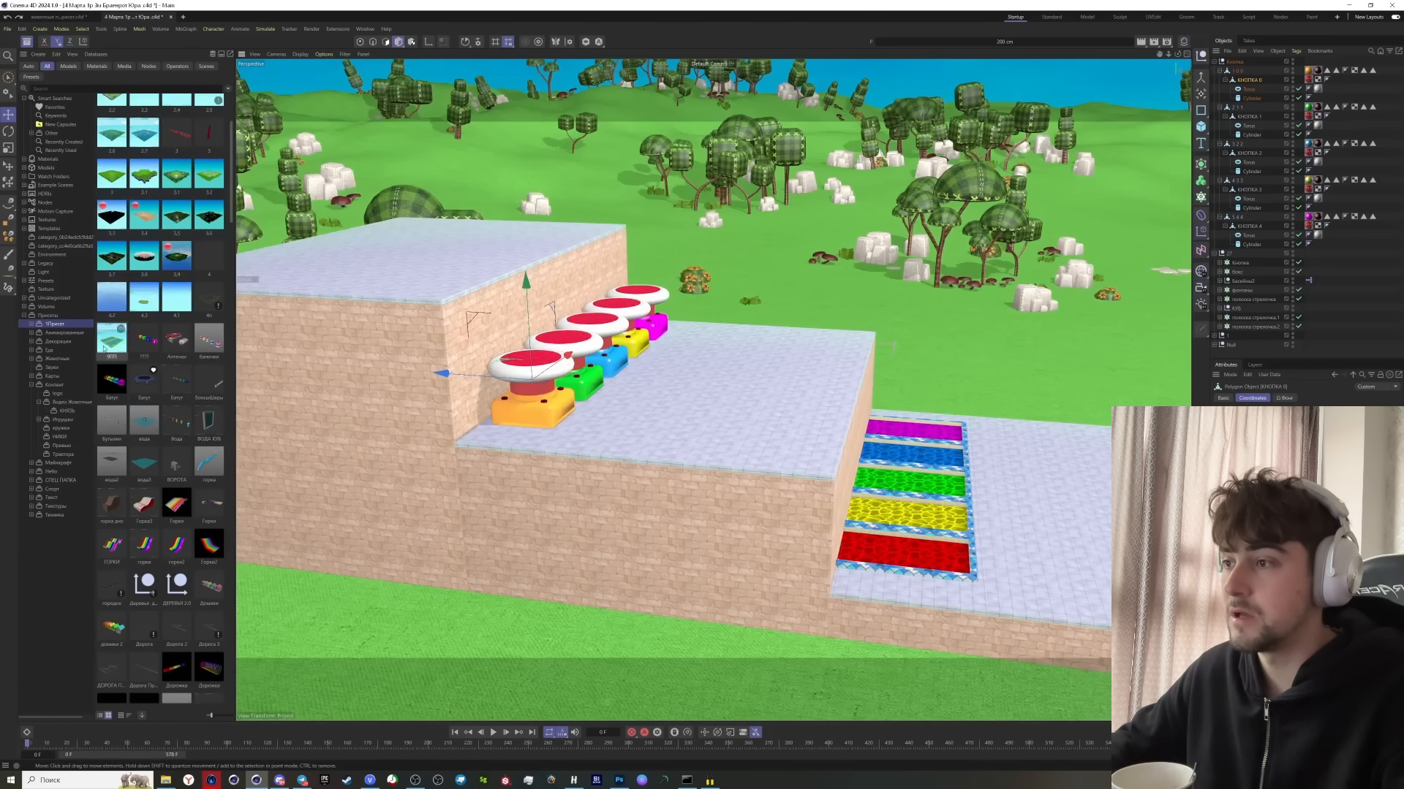
left_click(31, 324)
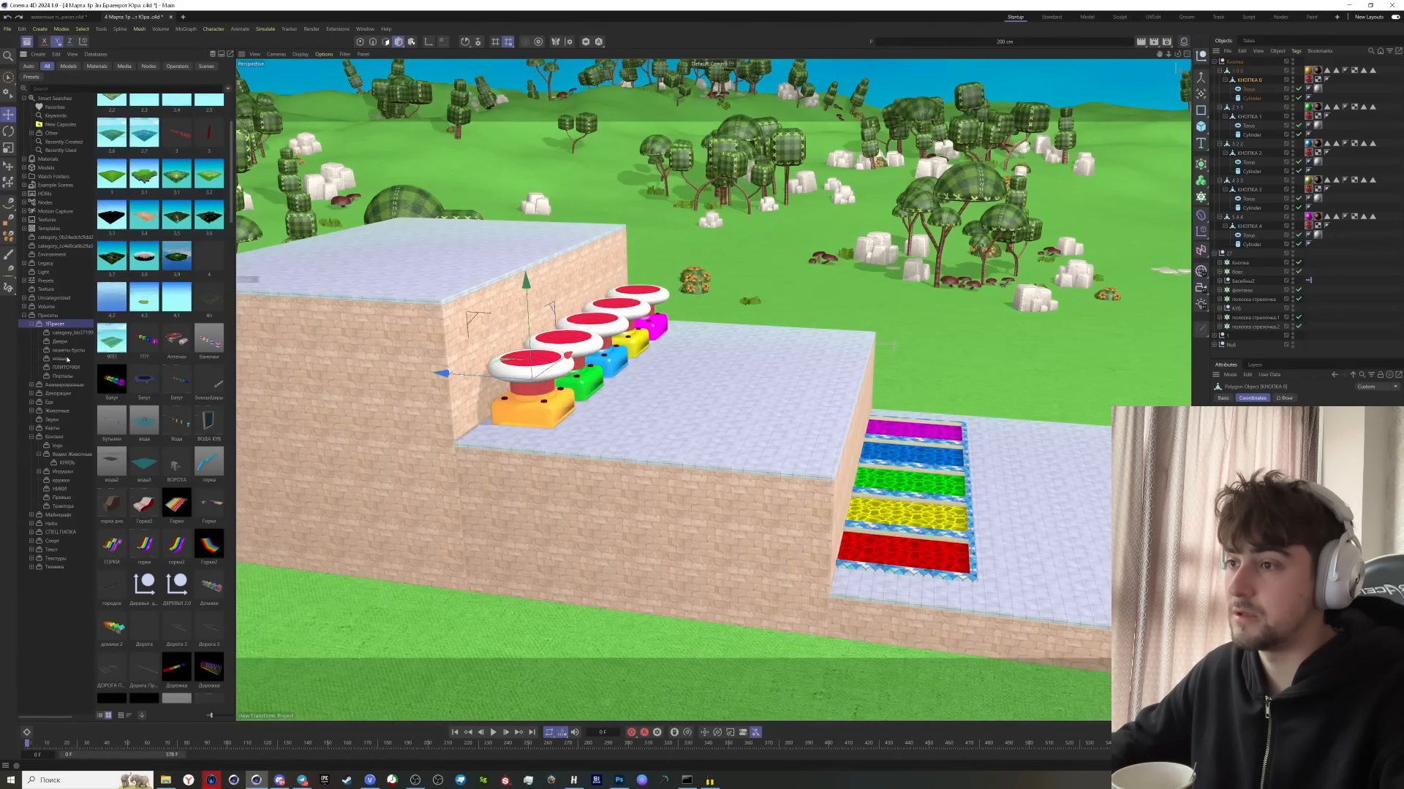
left_click(67, 358)
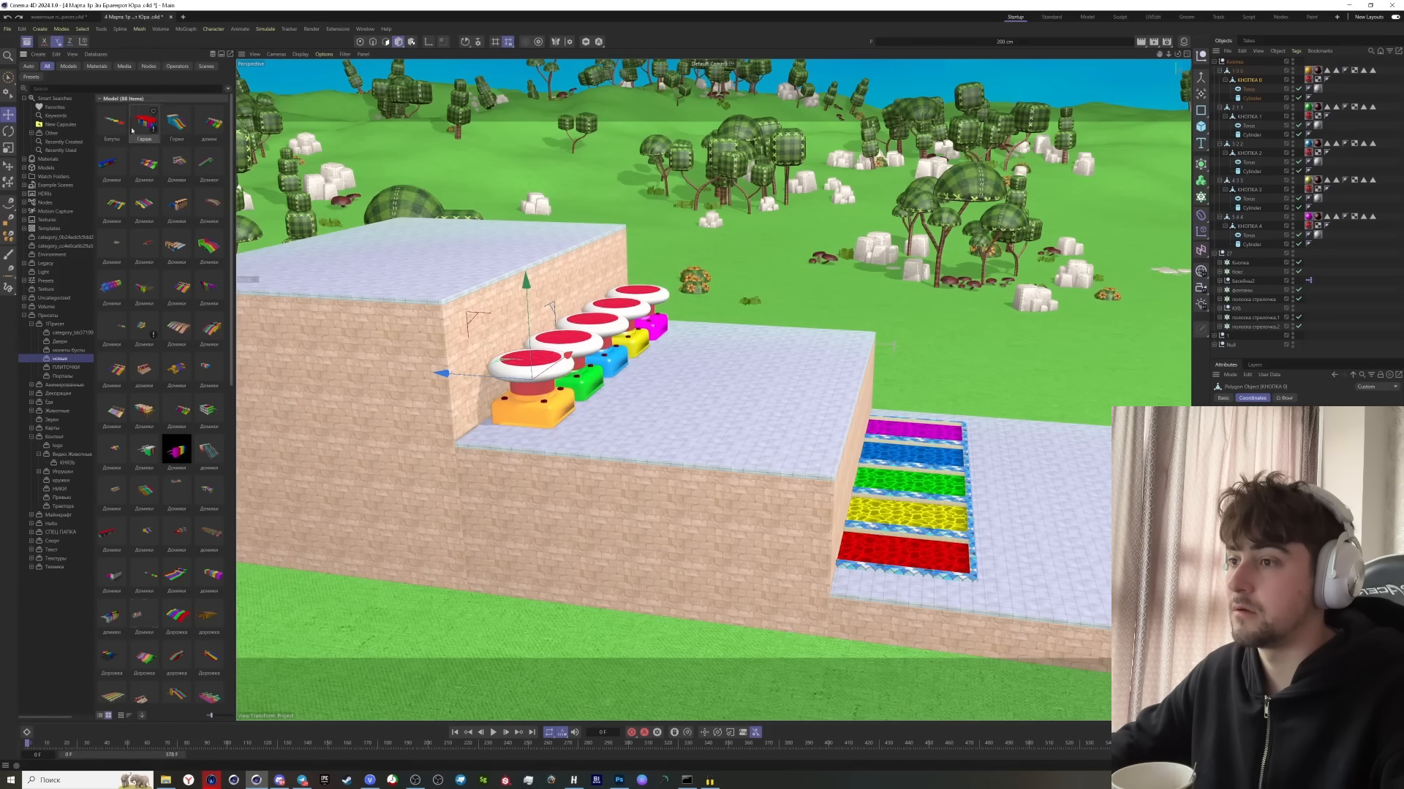
double_click(116, 119)
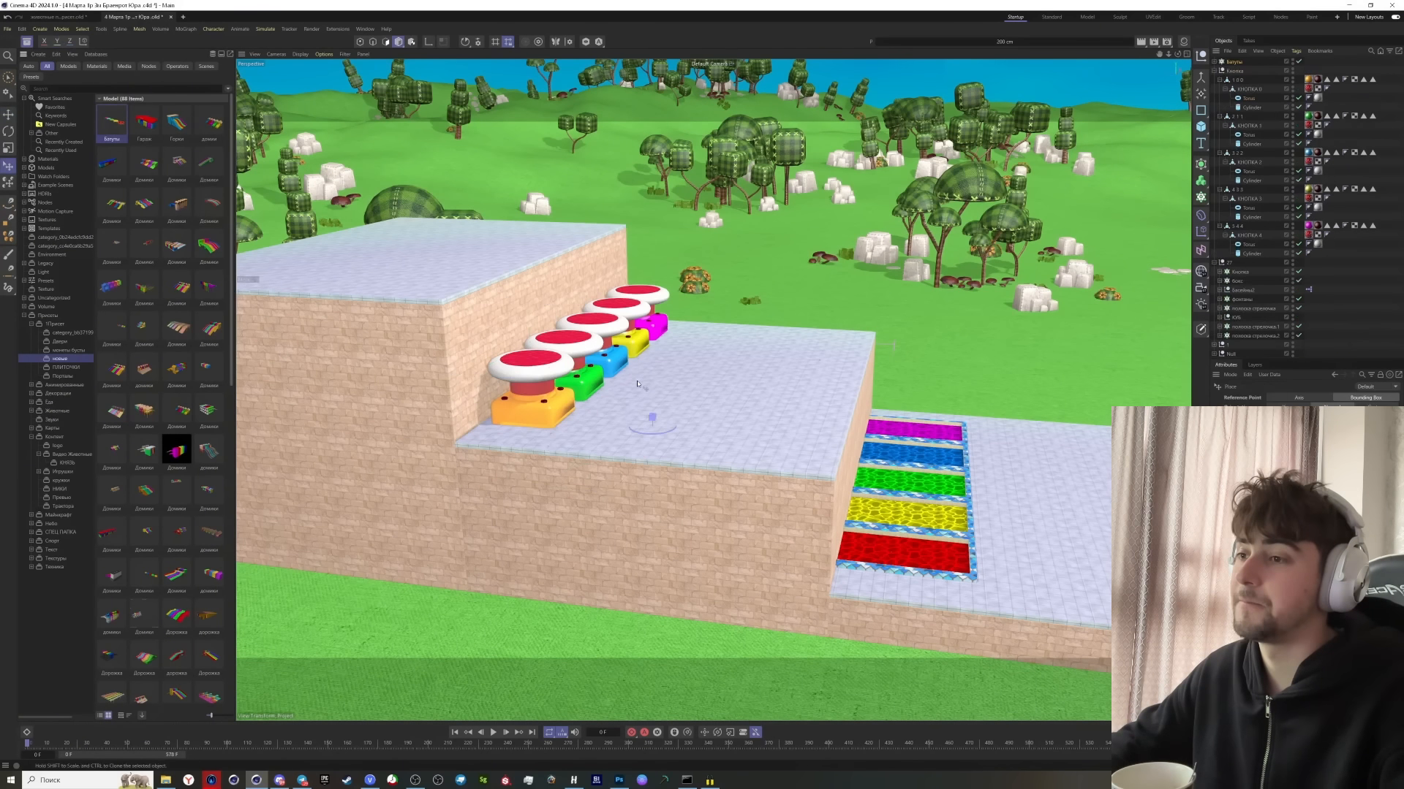
left_click_drag(644, 383, 756, 404)
key("e")
left_click_drag(558, 419, 575, 422)
Delete the striped lane sections that slope up across the gap and onto the blue water platform
middle_click_drag(779, 488, 508, 380, "alt")
left_click_drag(508, 380, 645, 429, "alt")
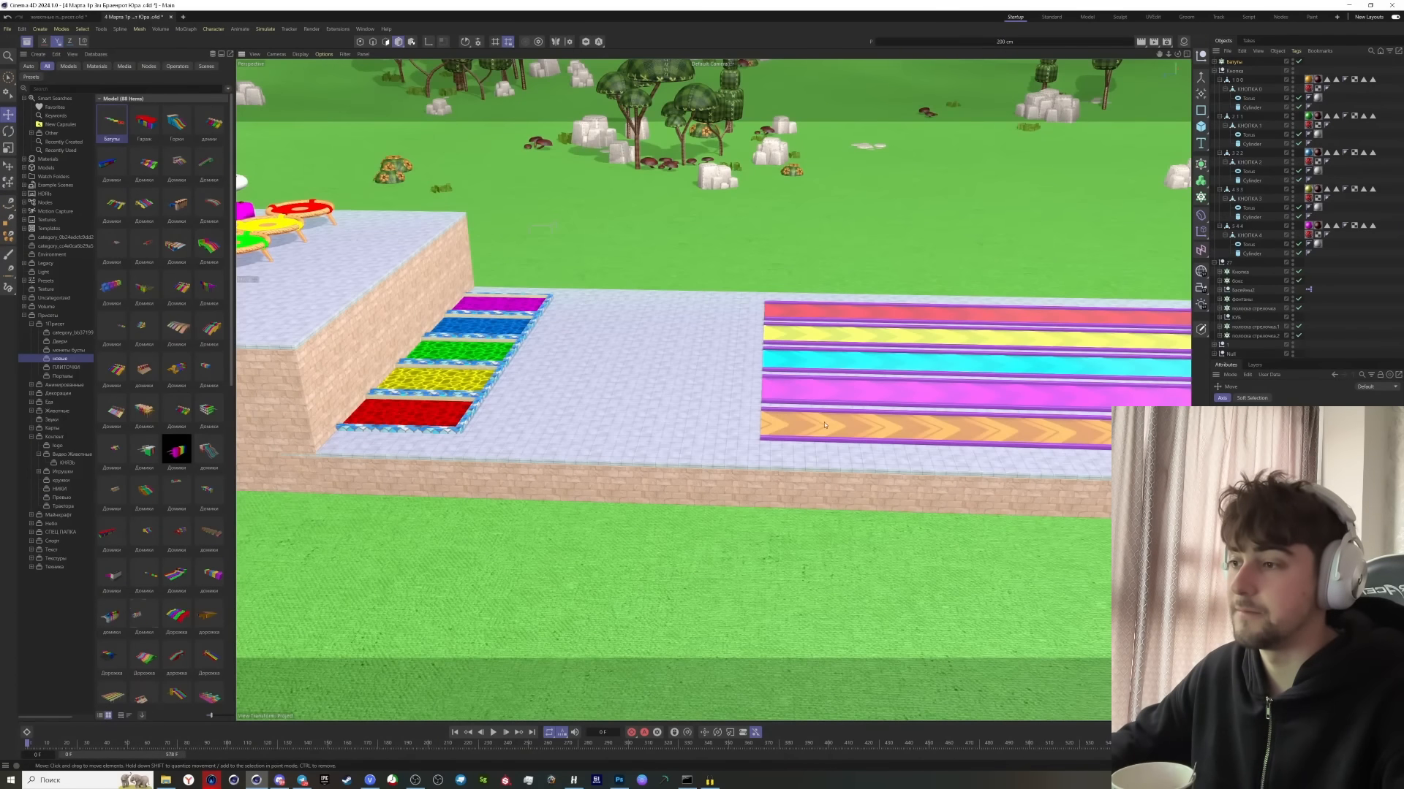
middle_click_drag(825, 425, 825, 403, "alt")
scroll(825, 403, "down", 4)
middle_click_drag(1159, 389, 790, 388, "alt")
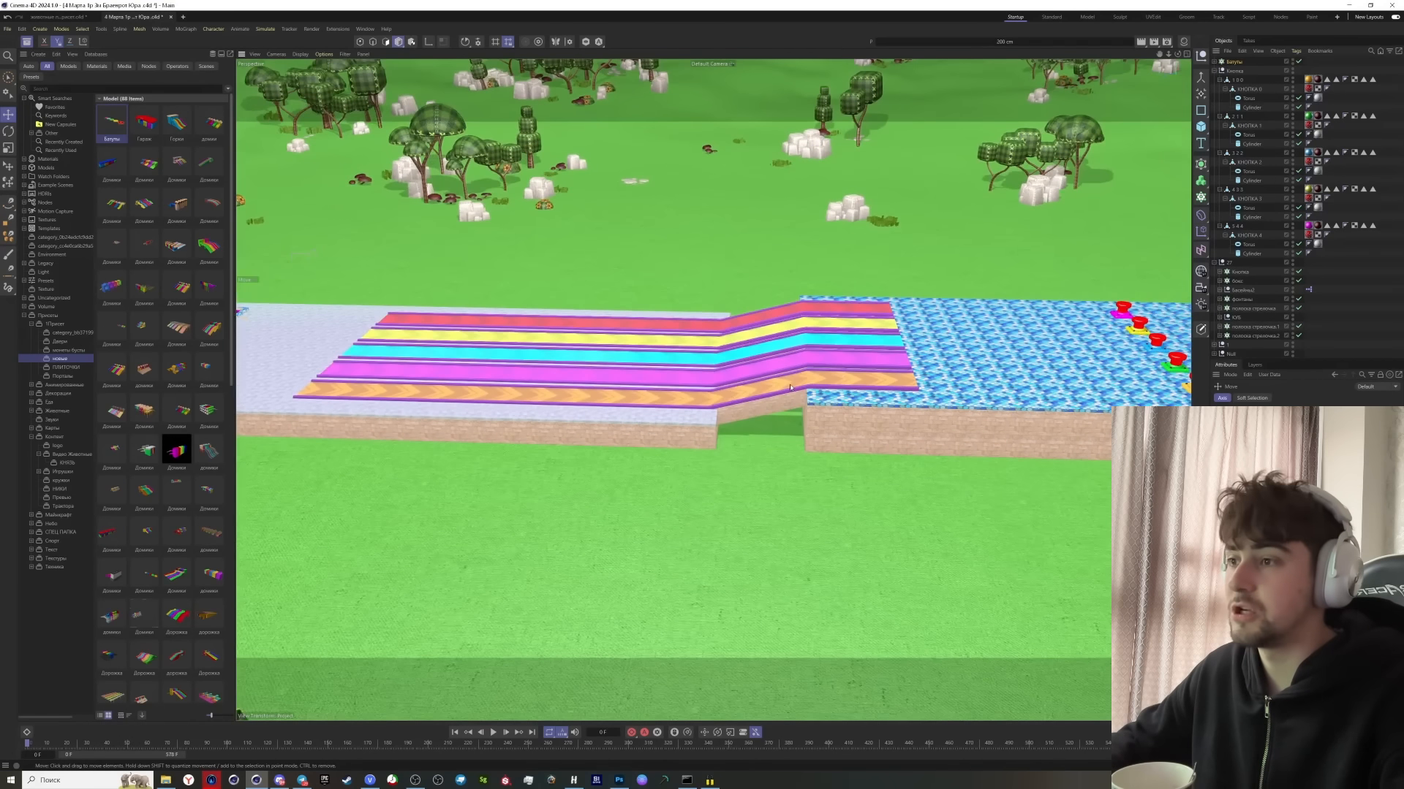
key("Delete")
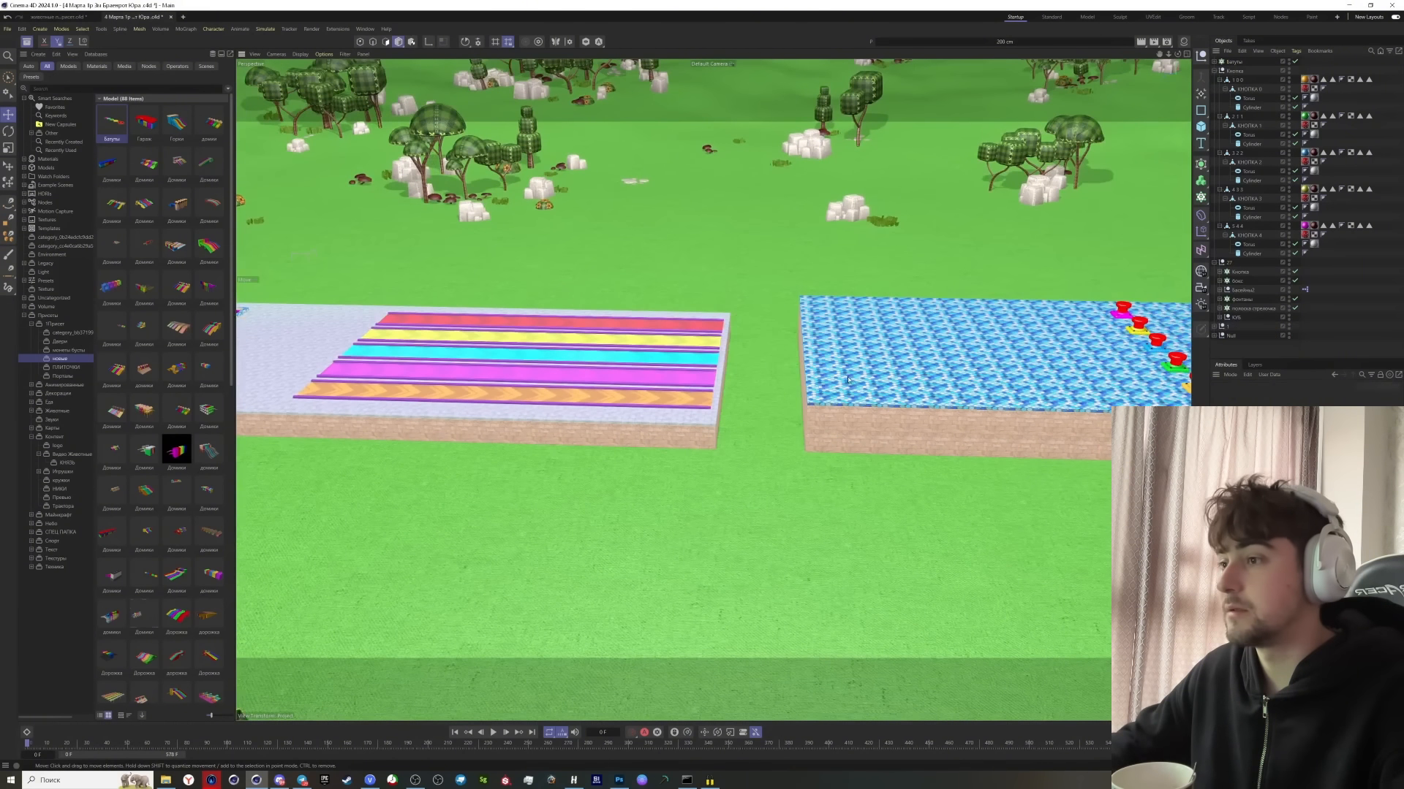
Delete the blue water platform with its small buttons and question-mark blocks, and the coloured fountain row
middle_click_drag(924, 402, 807, 394, "alt")
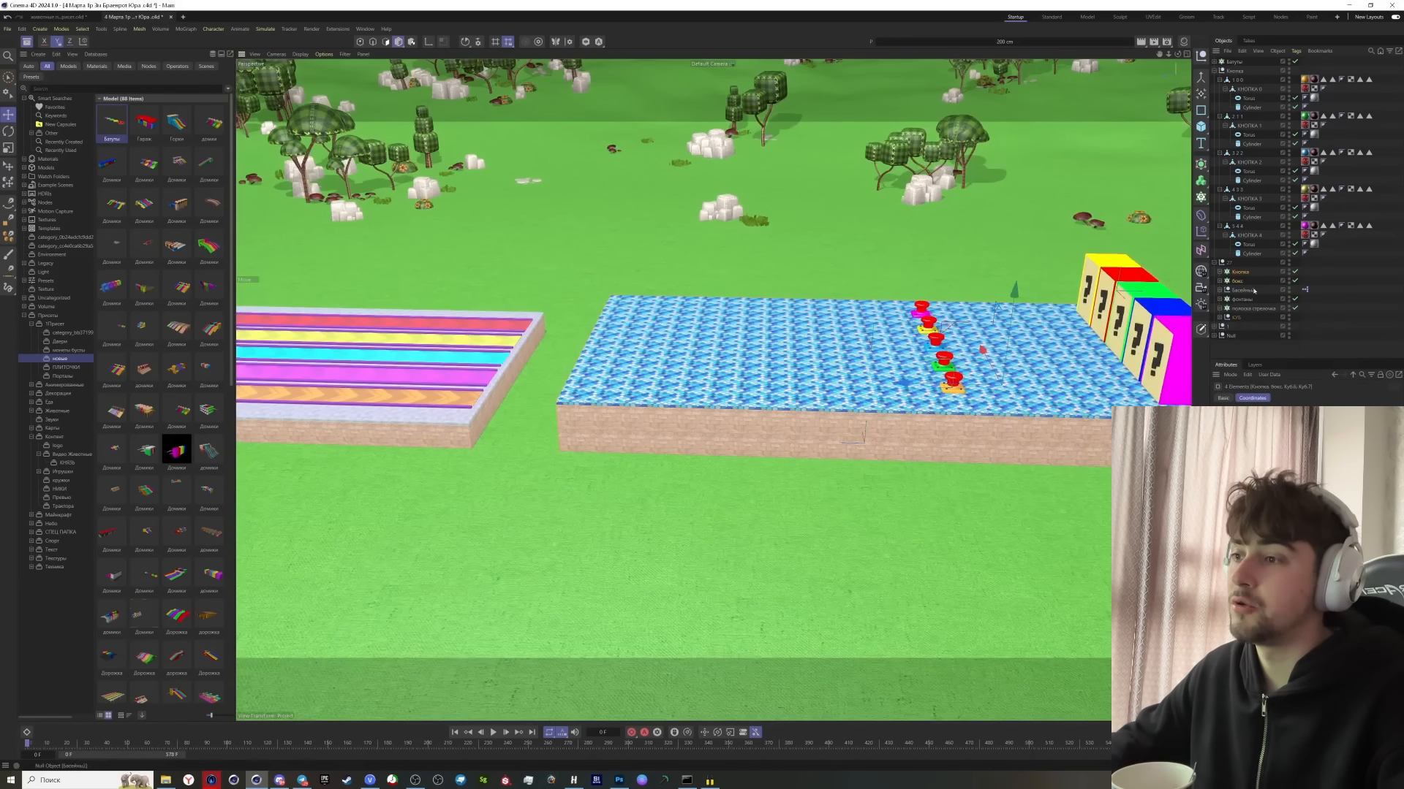
key("Delete")
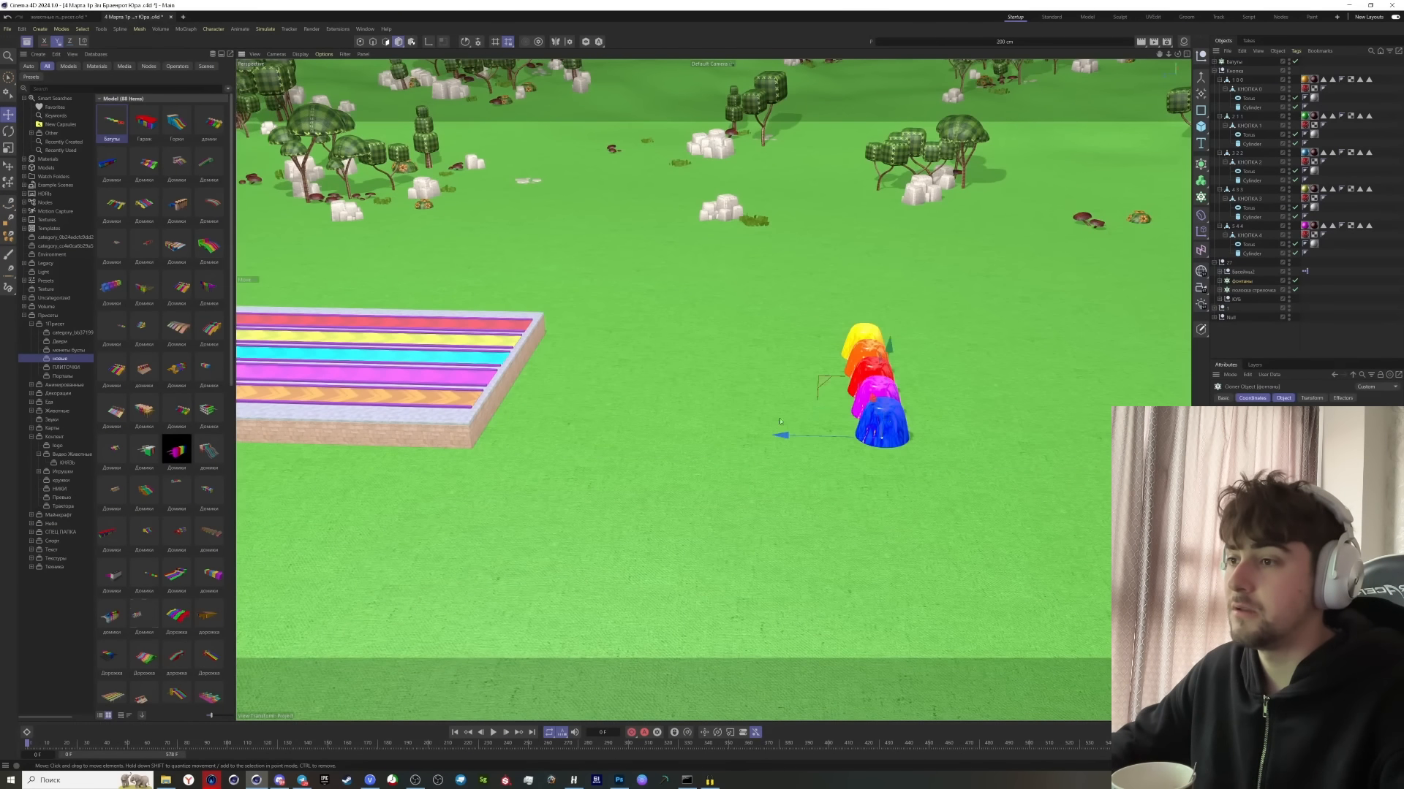
left_click_drag(780, 422, 853, 400, "alt")
key("Delete")
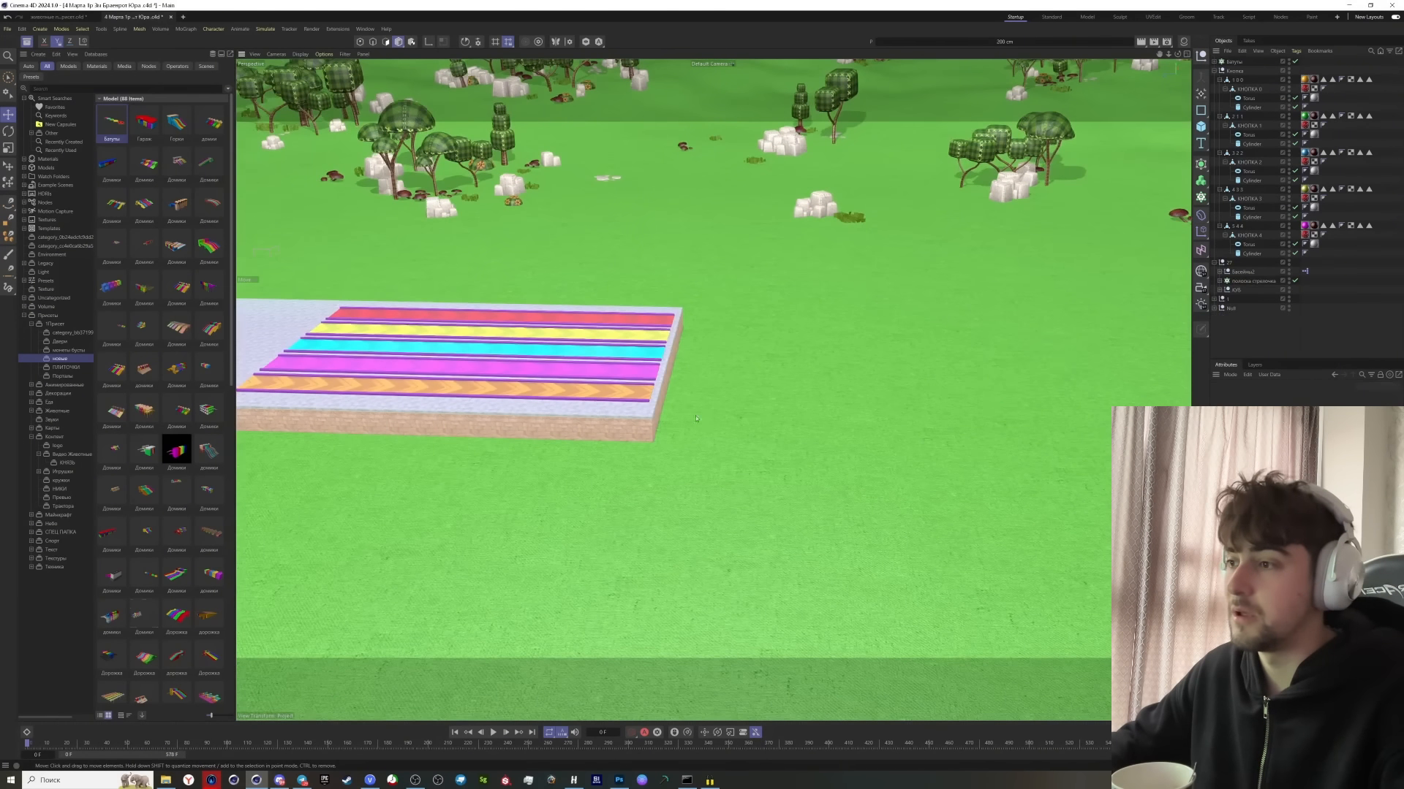
Lengthen the low brick platform so it extends well past the far end of the striped lanes
middle_click_drag(696, 418, 801, 468, "alt")
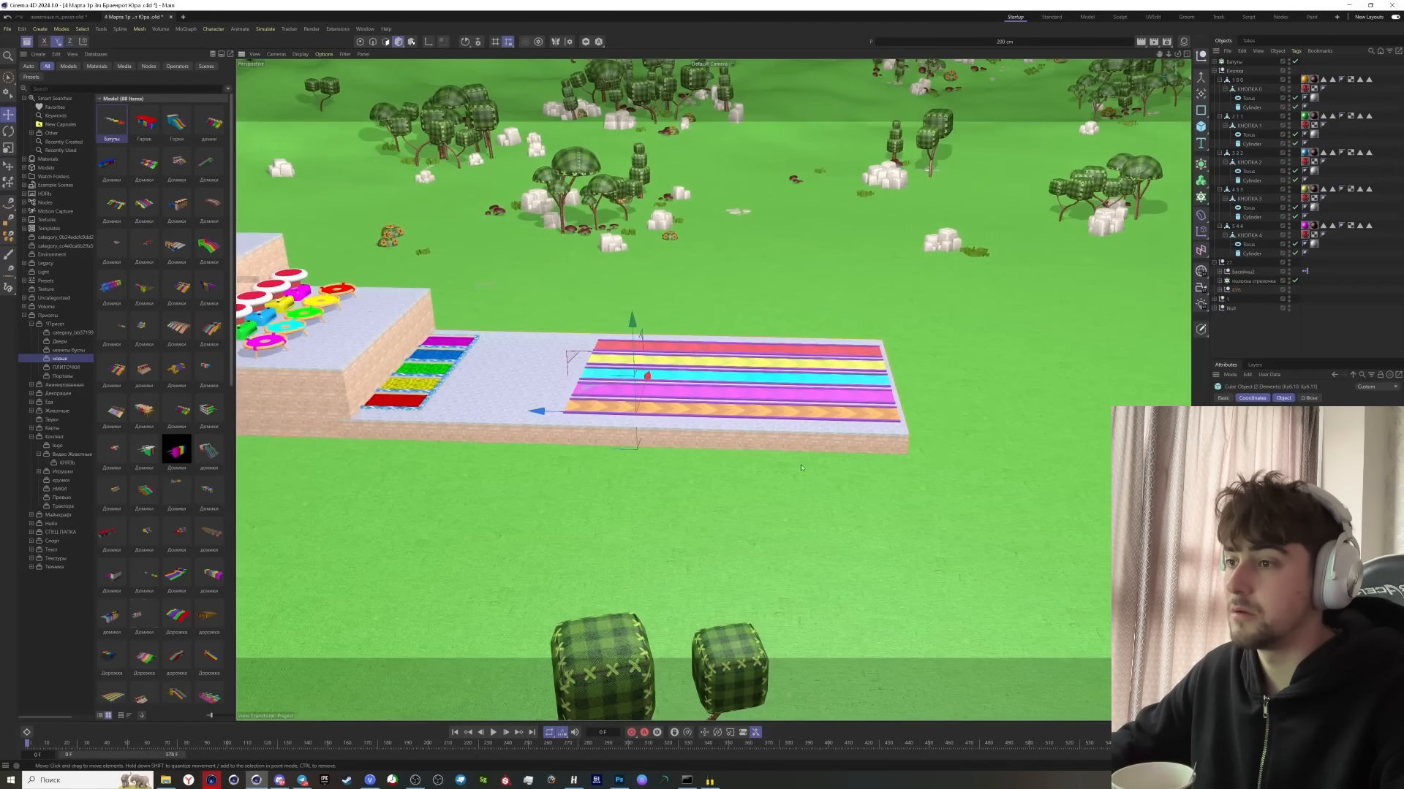
mouse_move(1293, 482)
left_mouse_down()
mouse_move(1292, 499)
mouse_move(1292, 467)
left_mouse_up()
key("ctrl+z")
left_click_drag(581, 416, 667, 406)
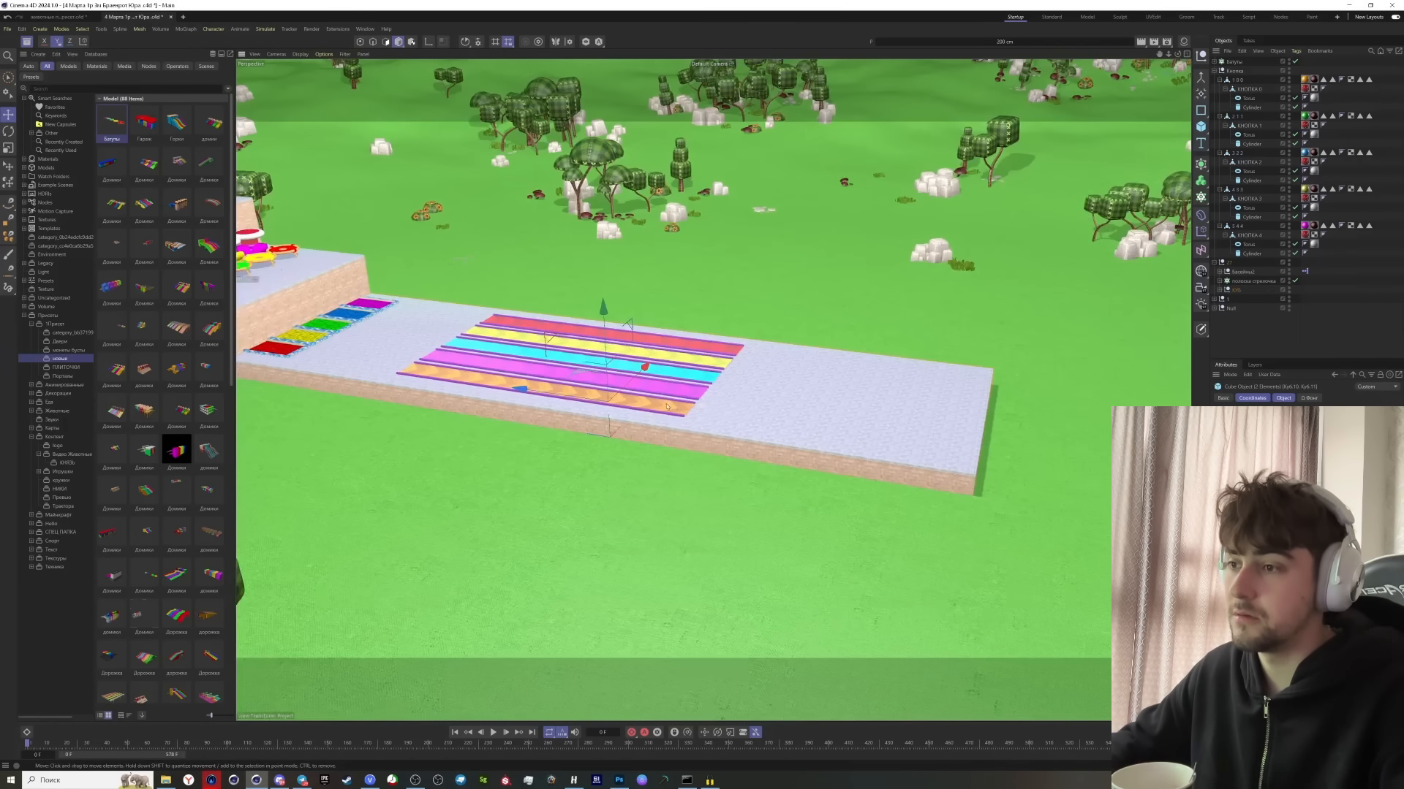
Load the coloured barrel pyramids from the sports asset category and place one at the far end of each striped lane
left_click(48, 542)
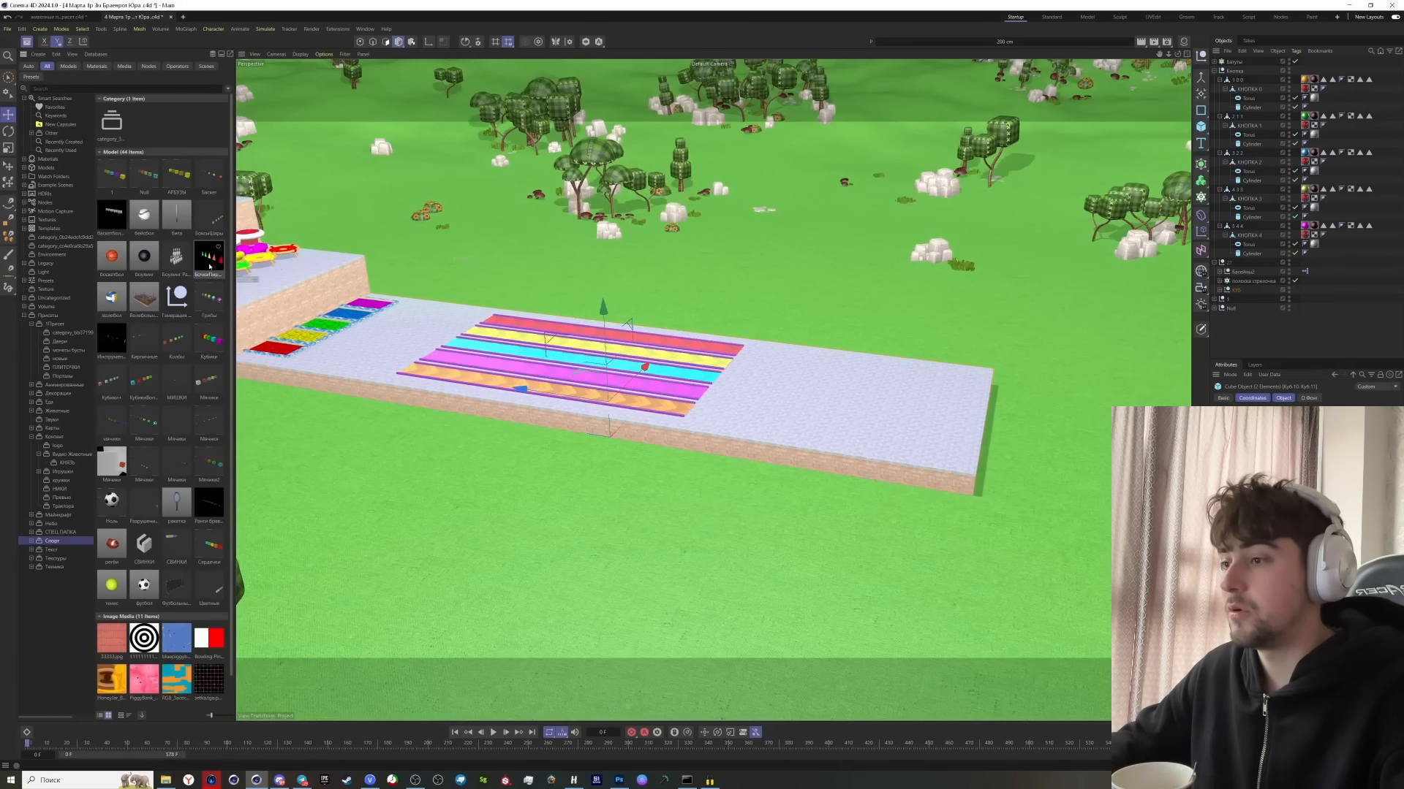
double_click(210, 267)
scroll(768, 391, "up", 6)
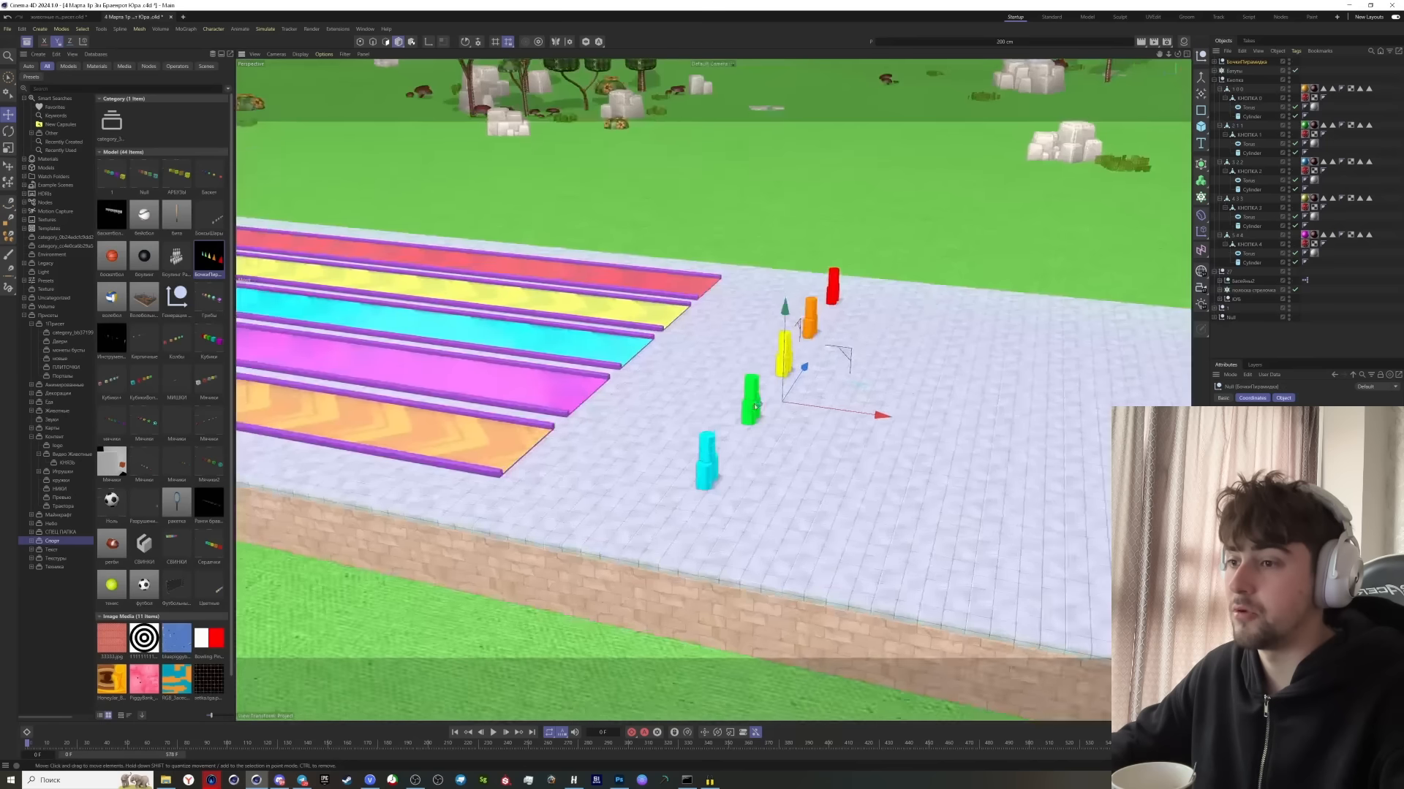
left_click_drag(757, 395, 808, 451, "alt")
scroll(660, 309, "up", 5)
scroll(615, 399, "up", 3)
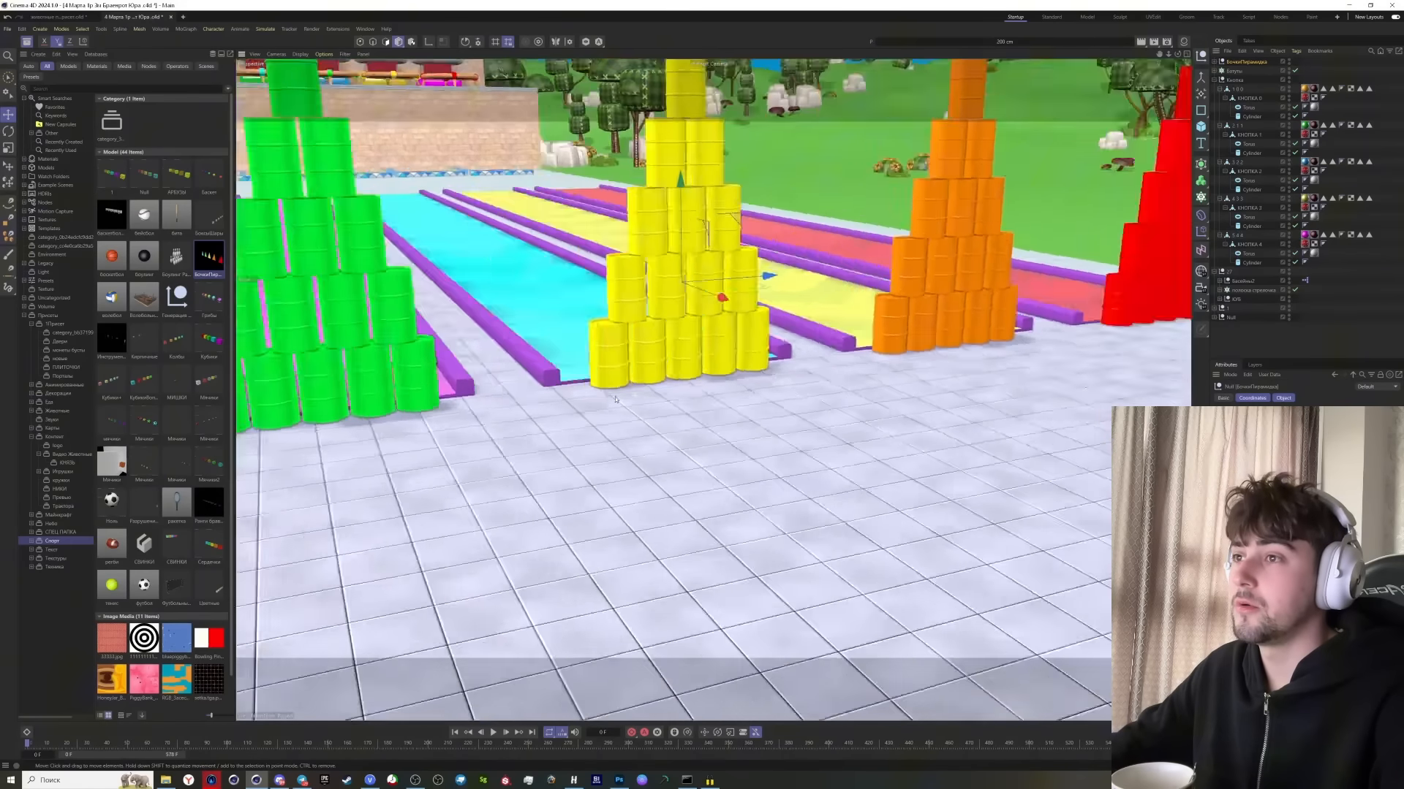
scroll(615, 399, "down", 5)
scroll(808, 450, "up", 2)
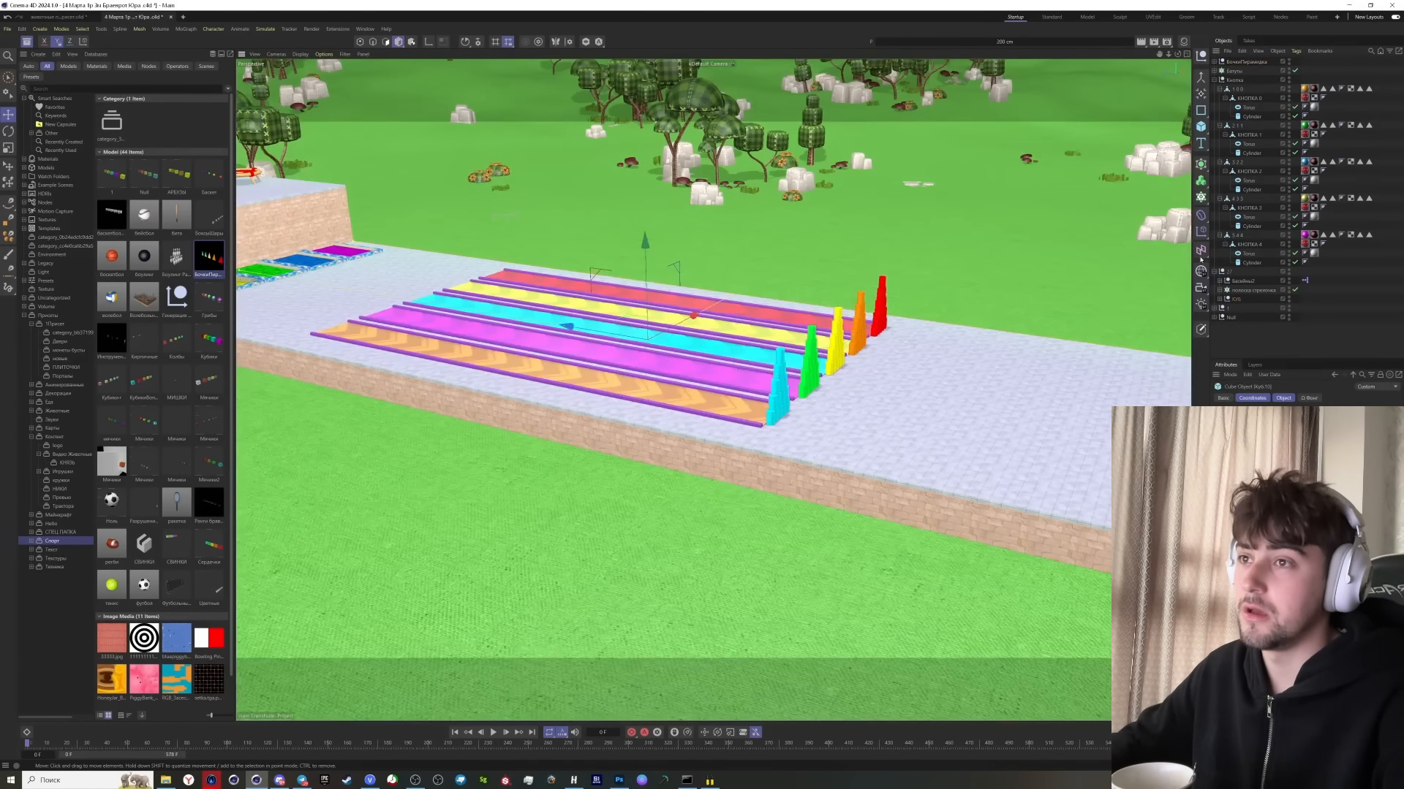
Assign a Bullet Collider Body tag to the cube that forms the low lane platform
scroll(1200, 260, "down", 3)
right_click(1258, 316)
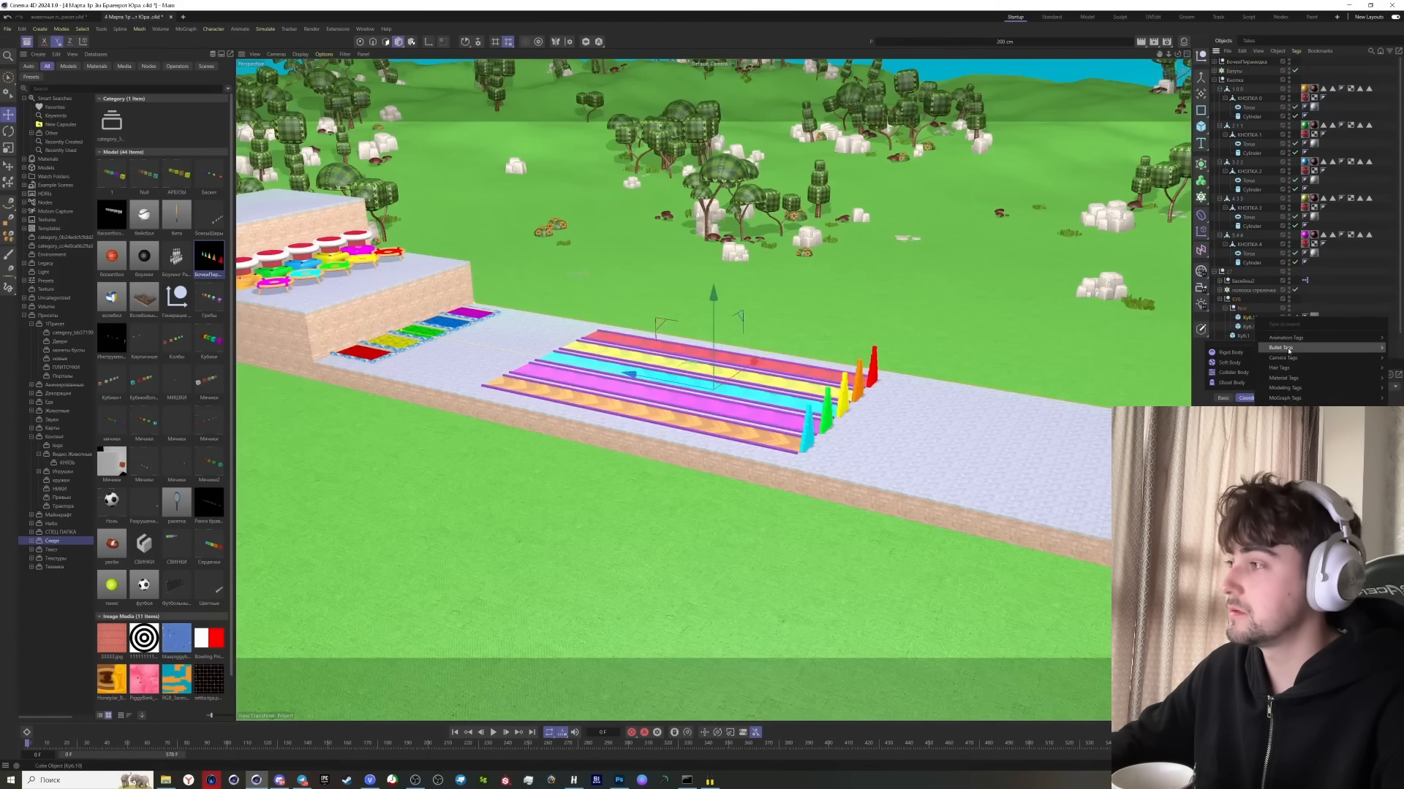
left_click(1232, 372)
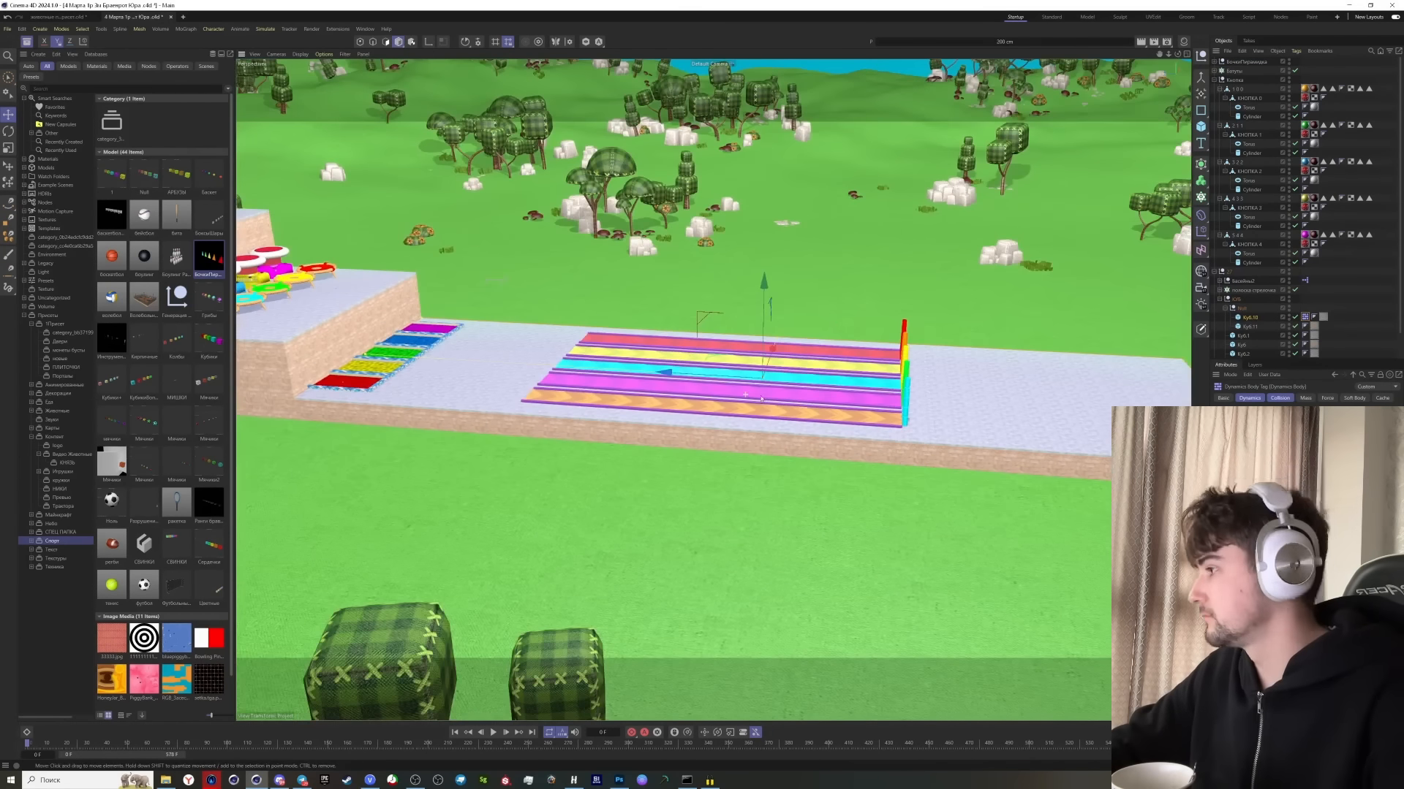
Load the Null asset containing five coloured ball stacks onto the striped lanes and expand its object group
double_click(144, 176)
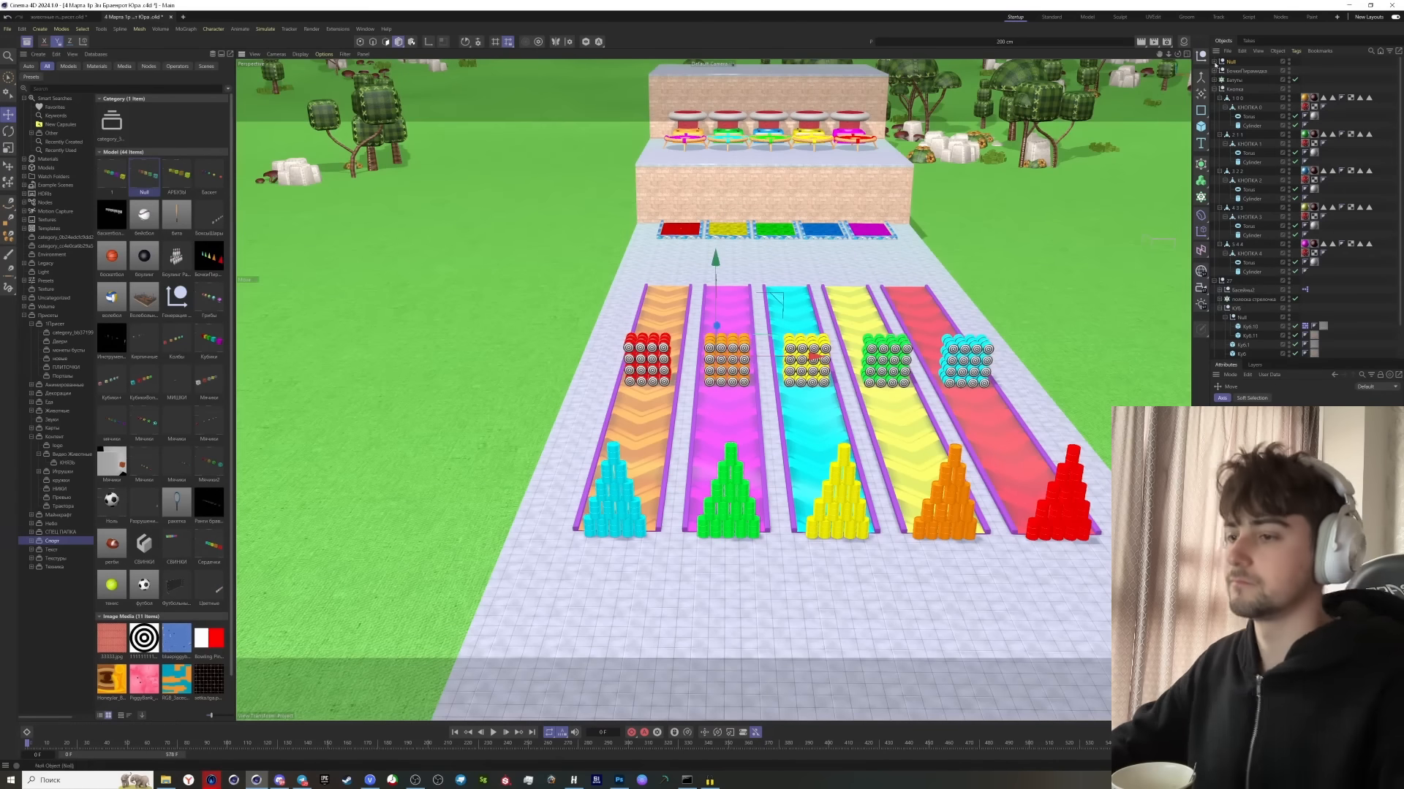
left_click(1254, 98)
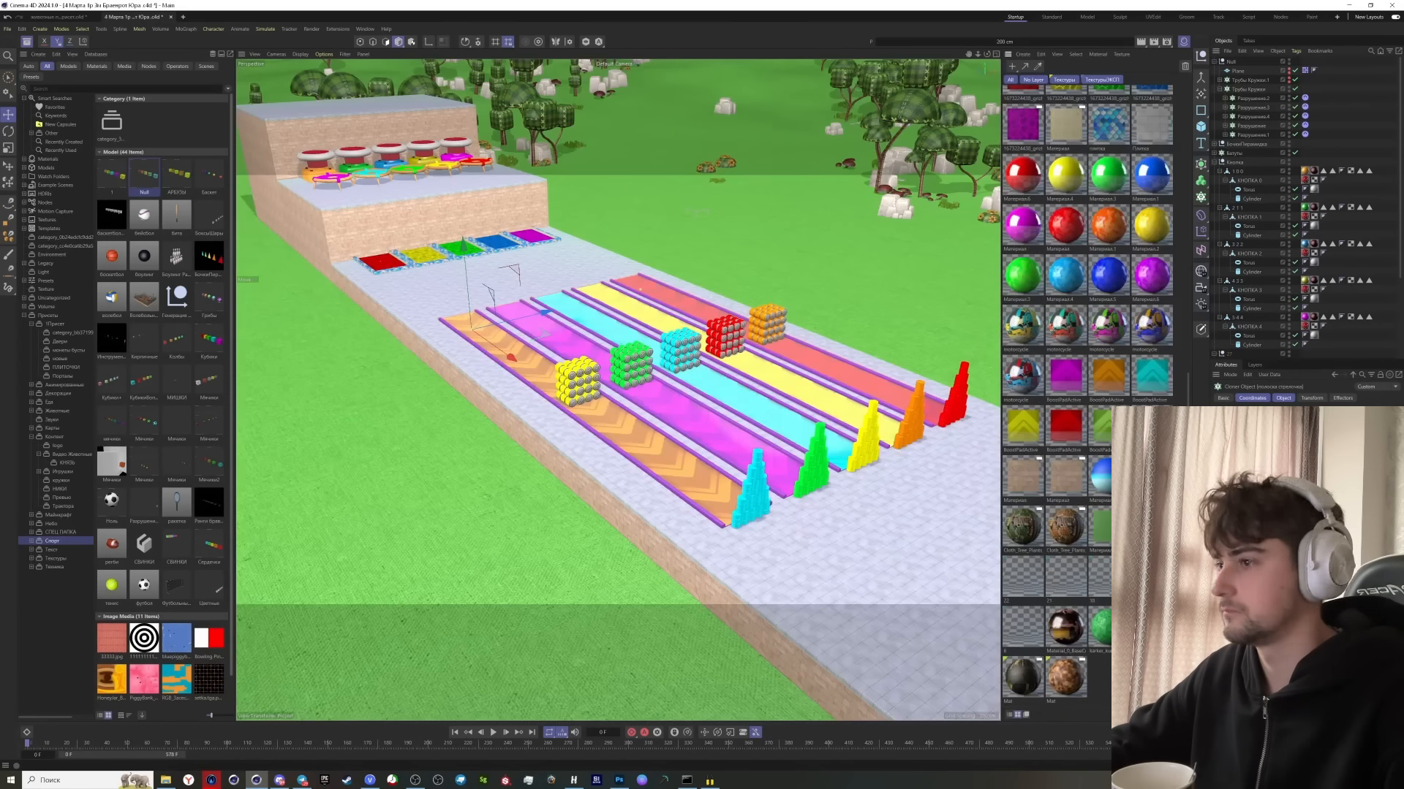
Open the five BoostPadActive lane materials together and adjust the brightness of their diffusion colour shader
double_click(1065, 375)
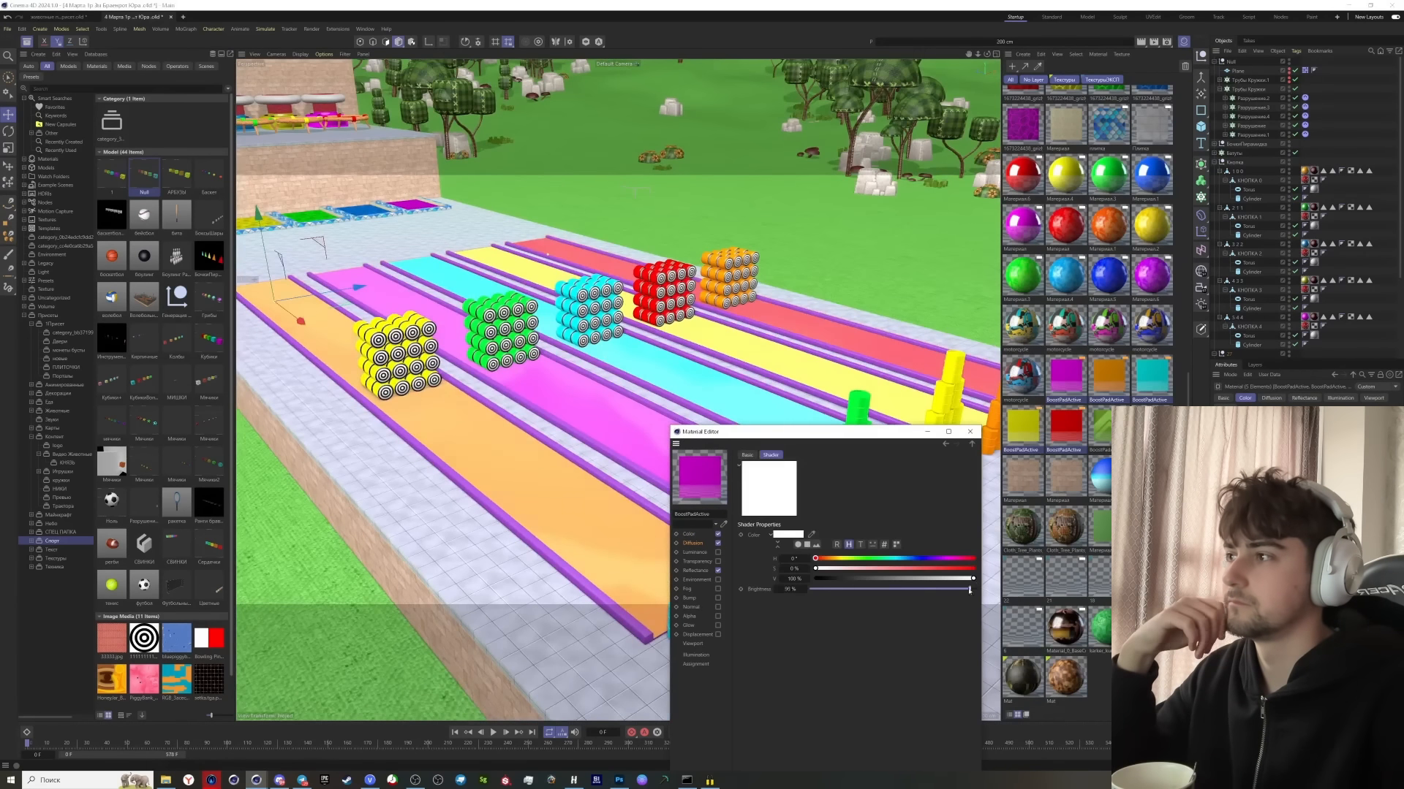
left_click_drag(837, 638, 851, 638)
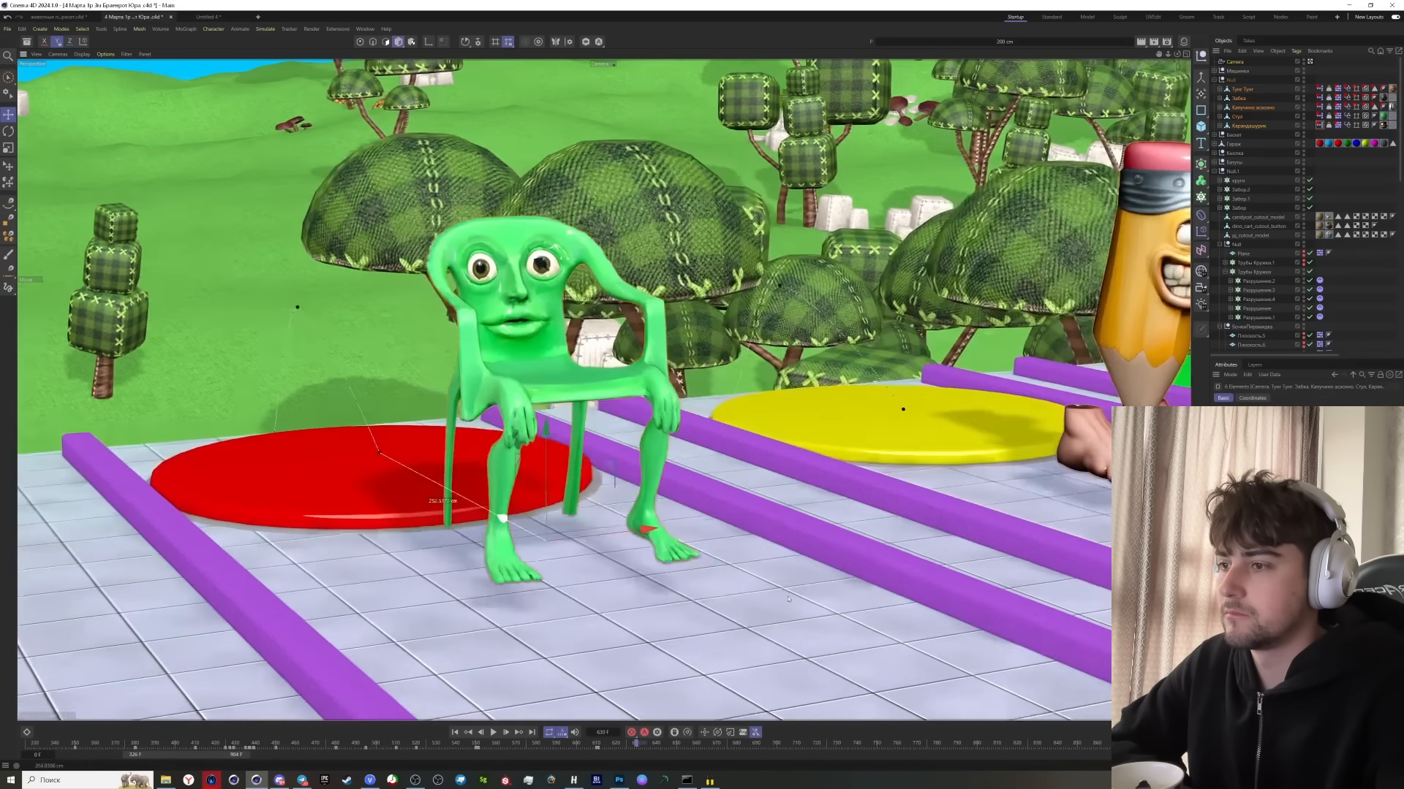
Reframe the camera around the characters and animate all five along the upper lanes to the platform's front edge
mouse_move(476, 395)
left_mouse_down("alt")
mouse_move(541, 415)
mouse_move(542, 396)
mouse_move(635, 604)
left_mouse_up("alt")
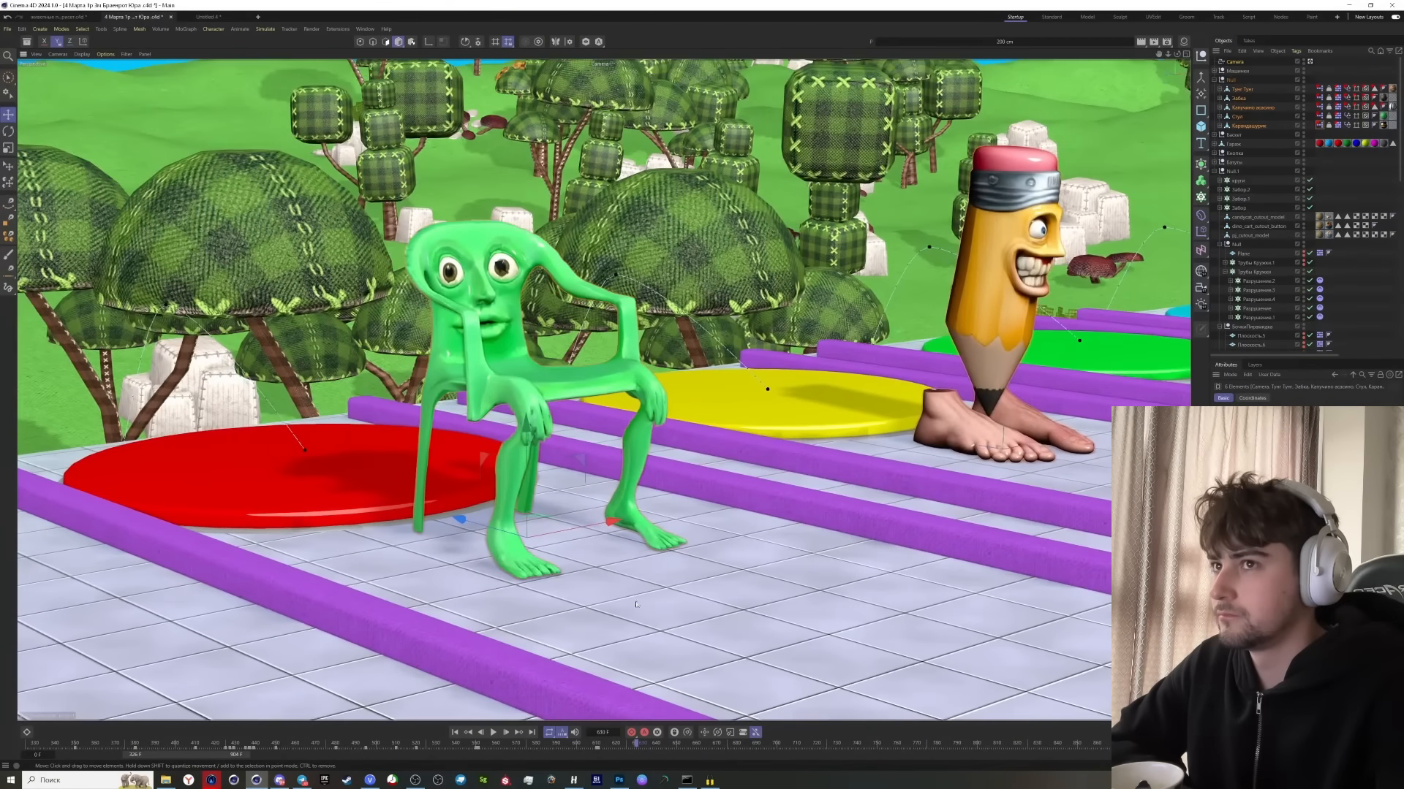
mouse_move(633, 736)
left_mouse_down()
mouse_move(981, 745)
mouse_move(636, 743)
left_mouse_up()
left_click(1241, 89)
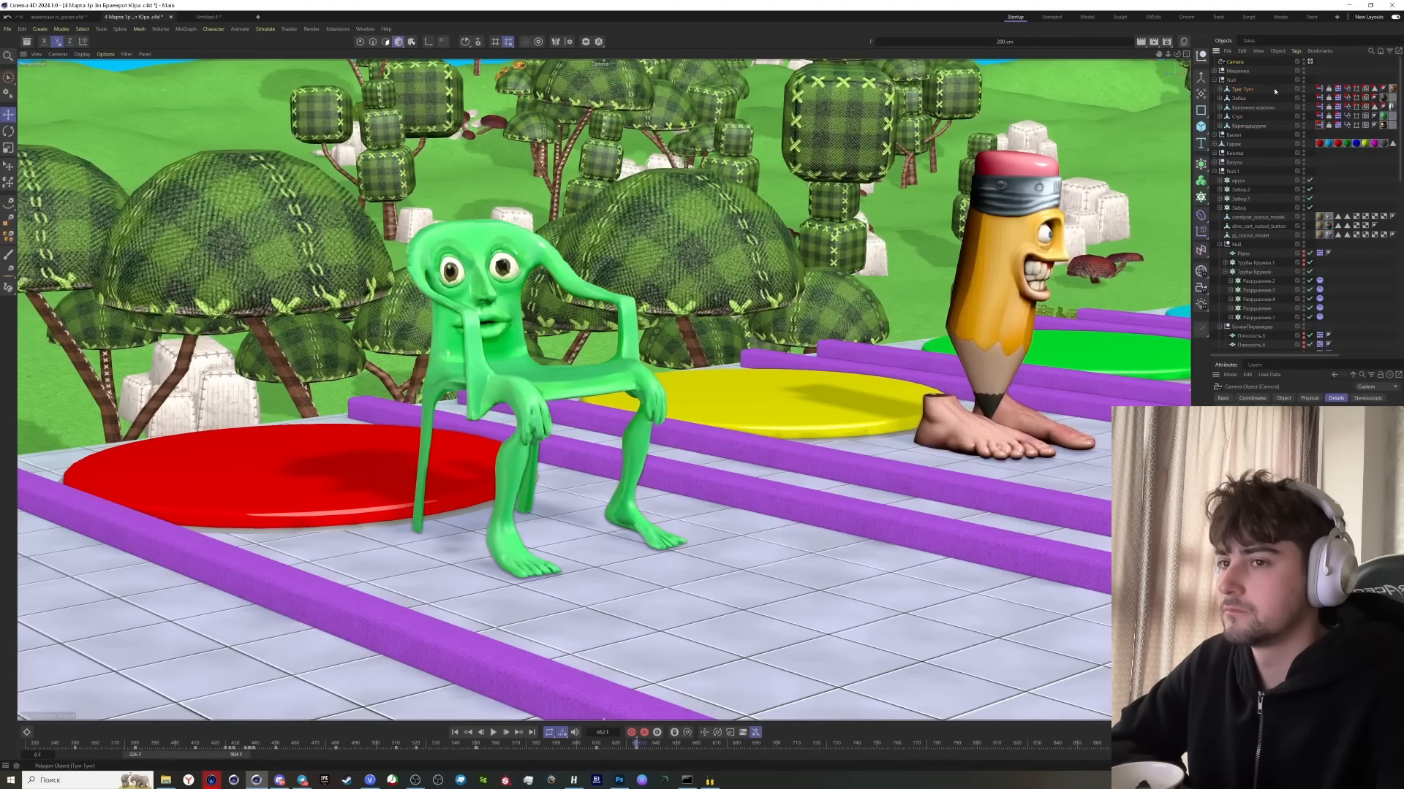
left_click(1250, 125, "shift")
key("F8")
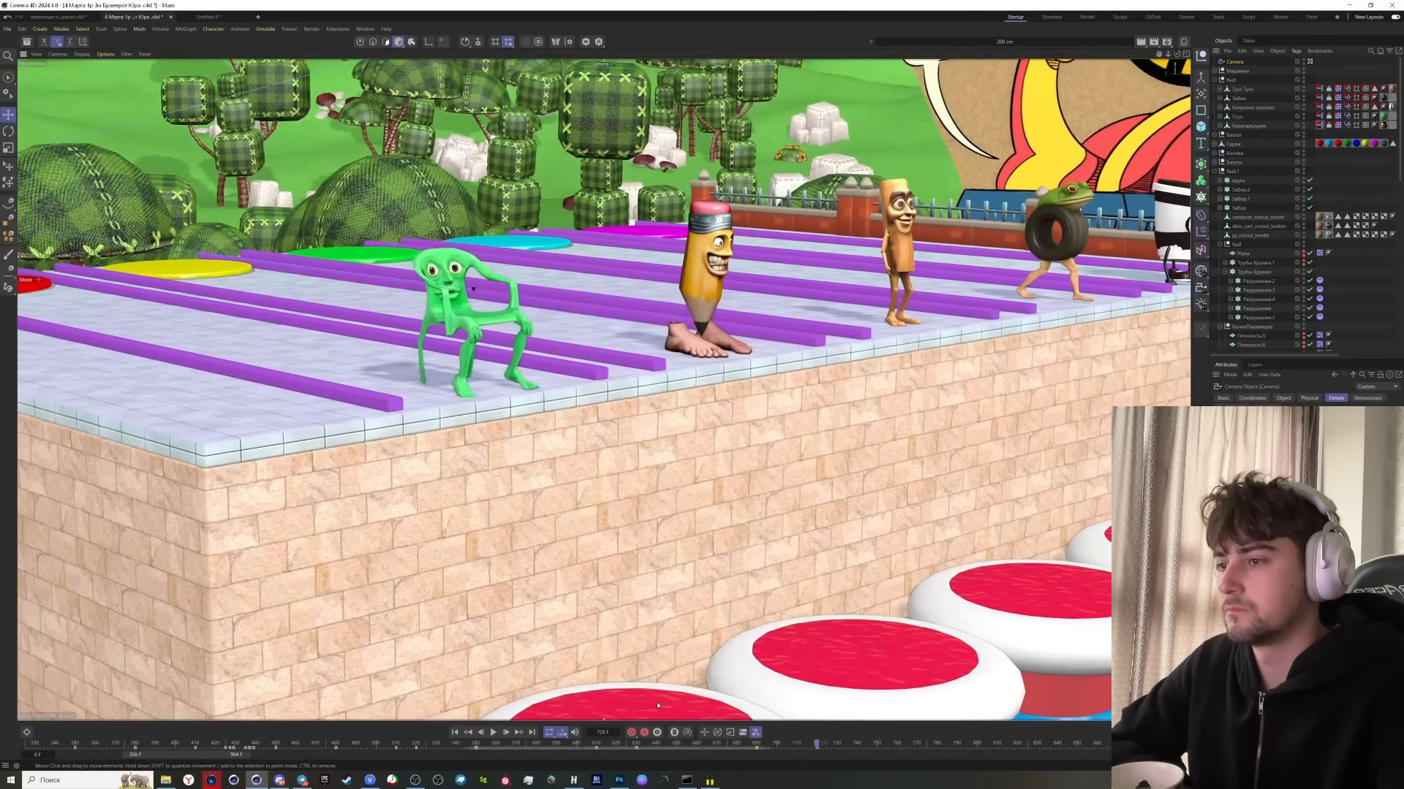
Move the five characters from the upper platform's edge onto the red tops of the raised push buttons
left_click(657, 706)
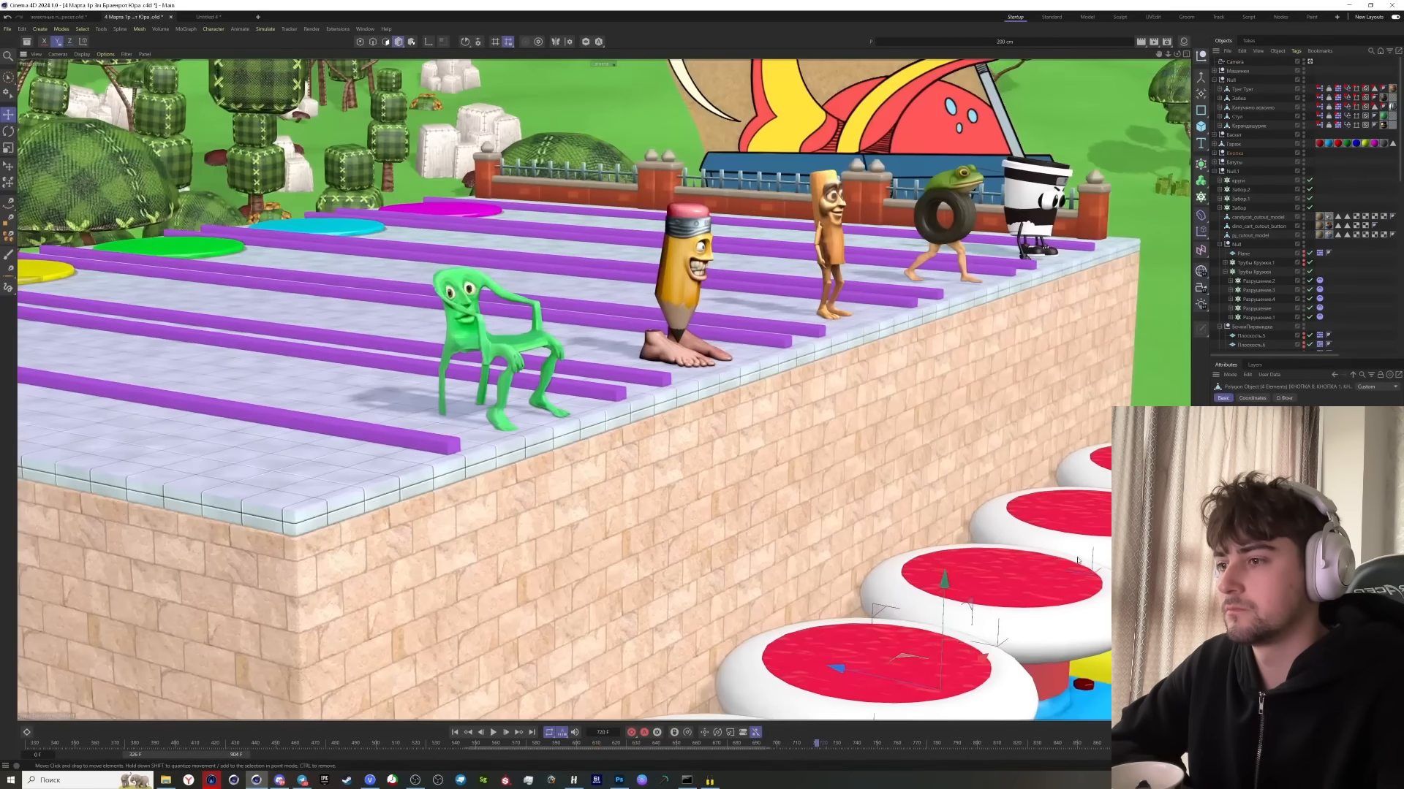
key("ctrl+z")
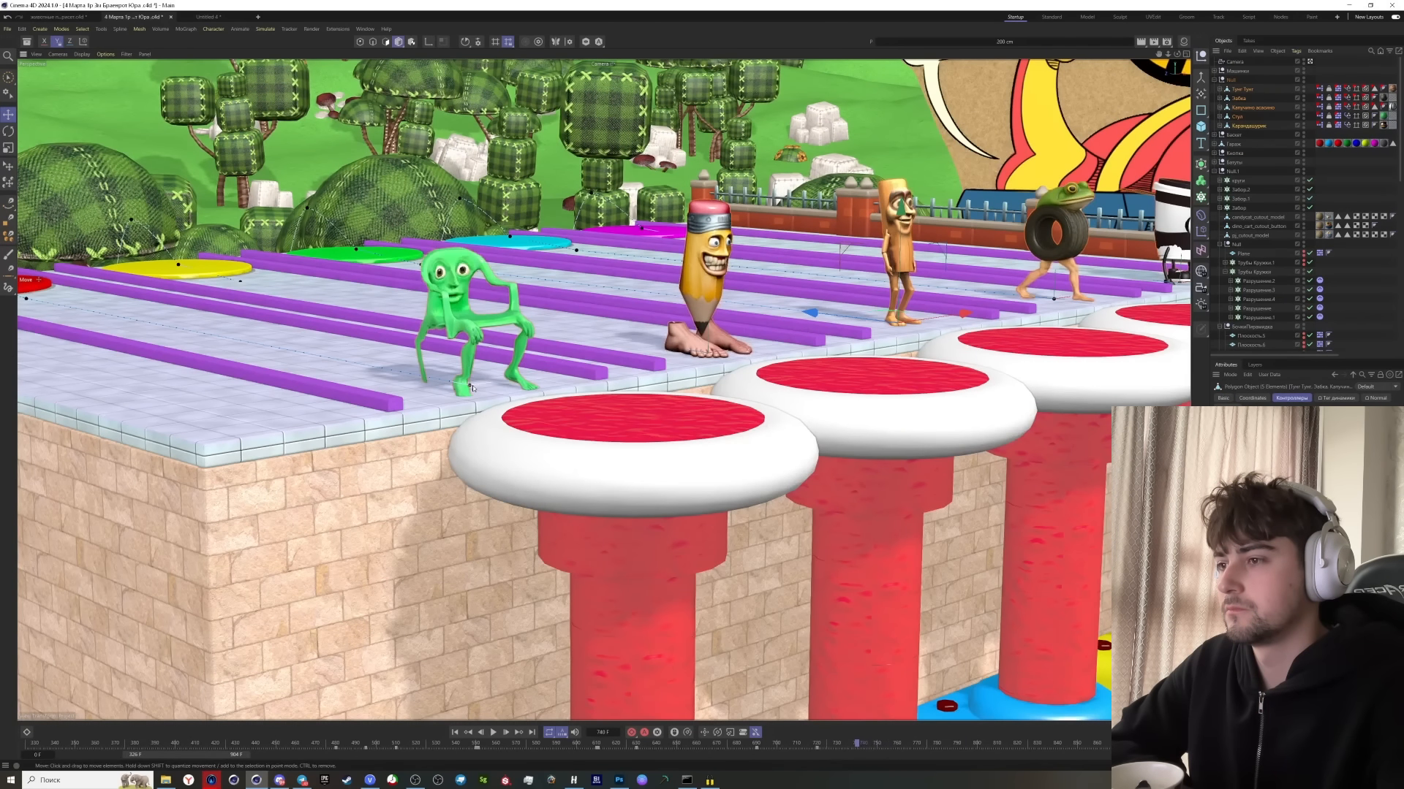
left_click(857, 743)
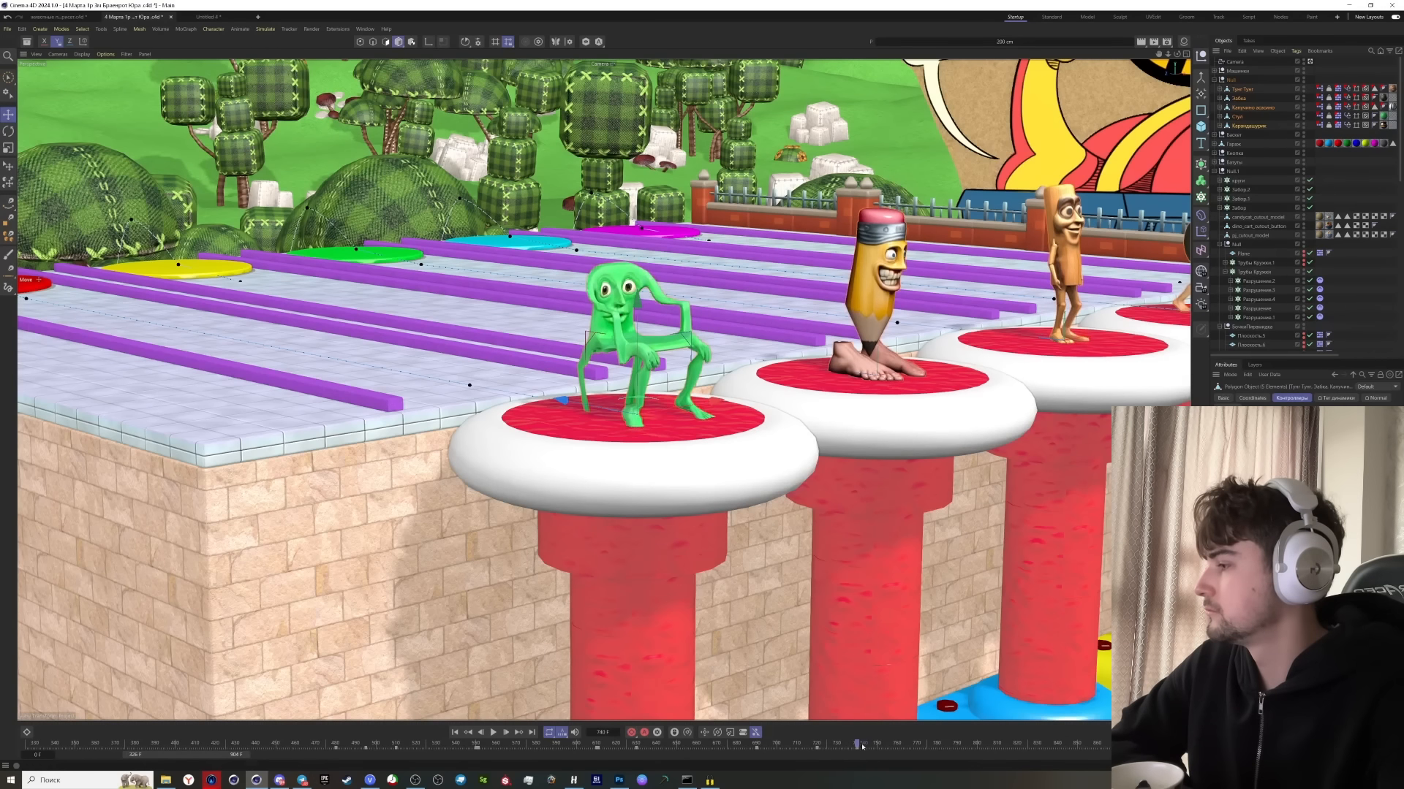
Add the push buttons to the character selection and animate both sinking together onto the coloured bases
left_click(875, 397, "shift")
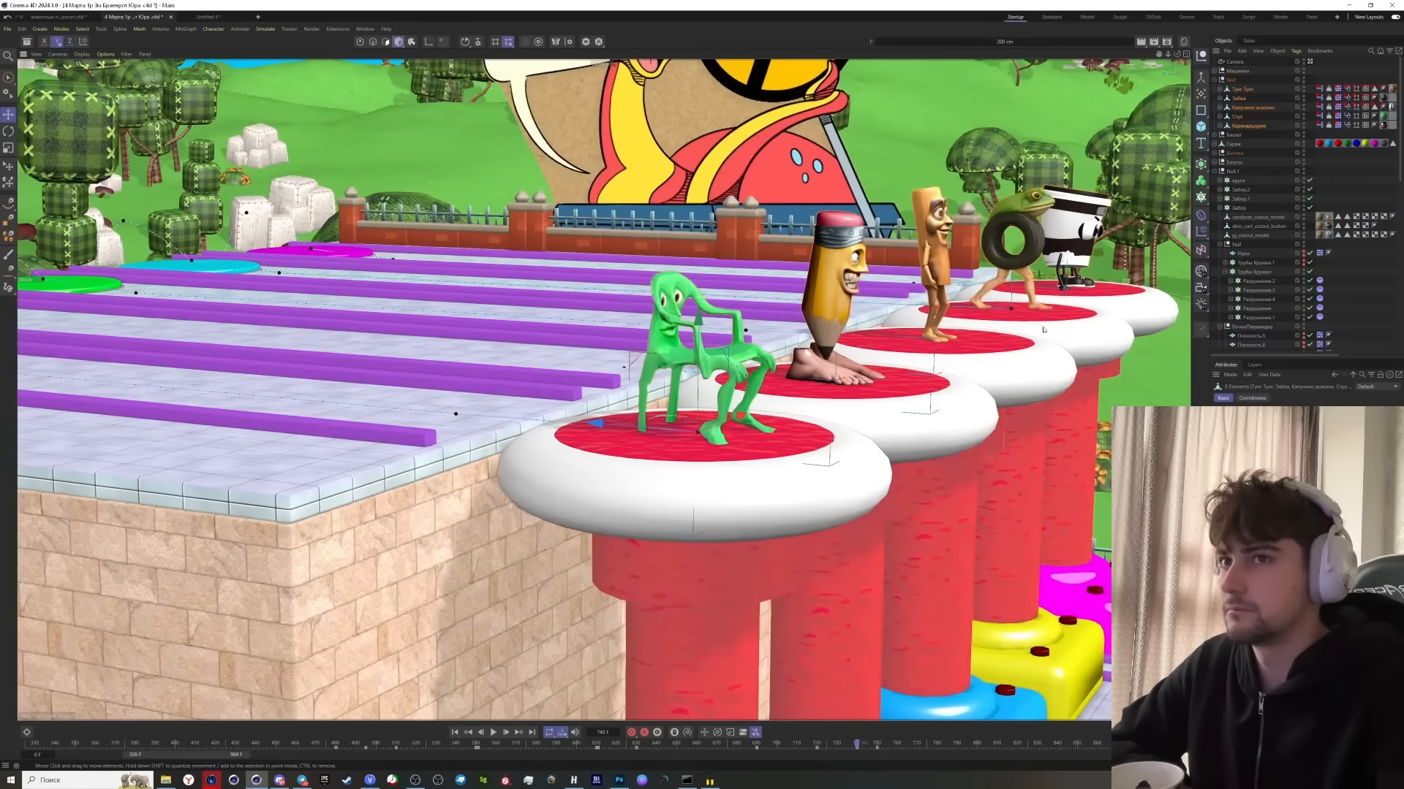
left_click_drag(840, 743, 925, 741)
left_click(1310, 61)
left_click_drag(658, 365, 650, 285, "alt")
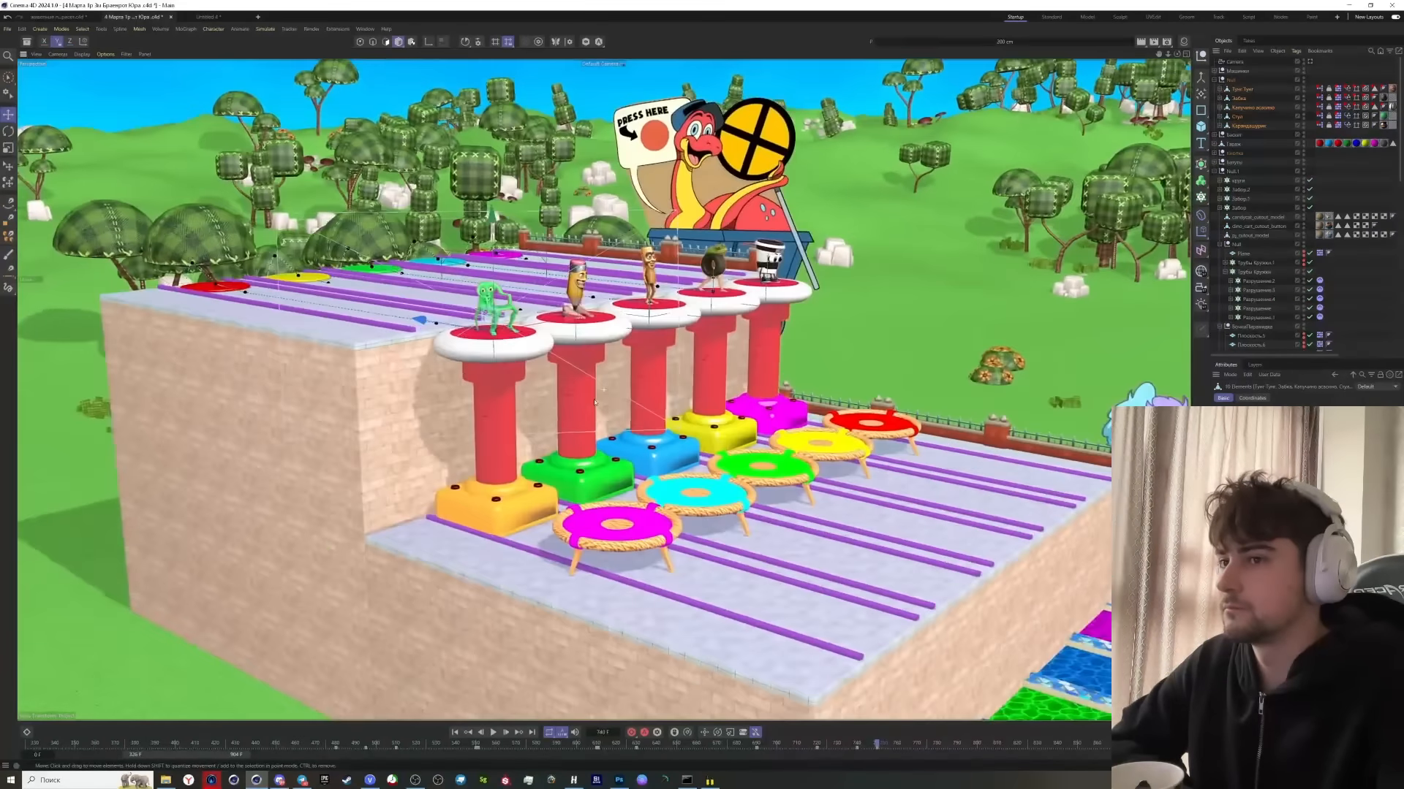
scroll(648, 252, "up", 3)
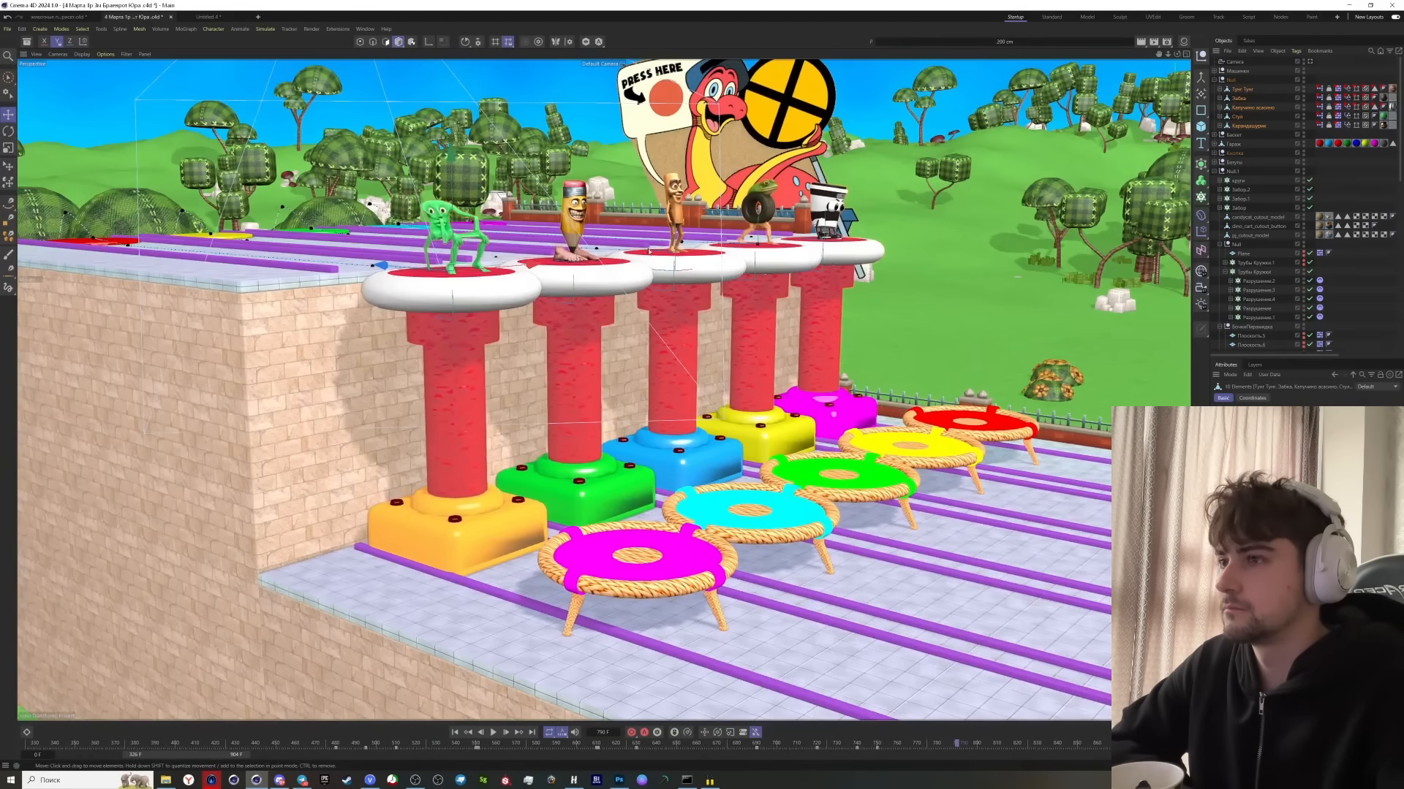
left_click_drag(649, 251, 468, 415)
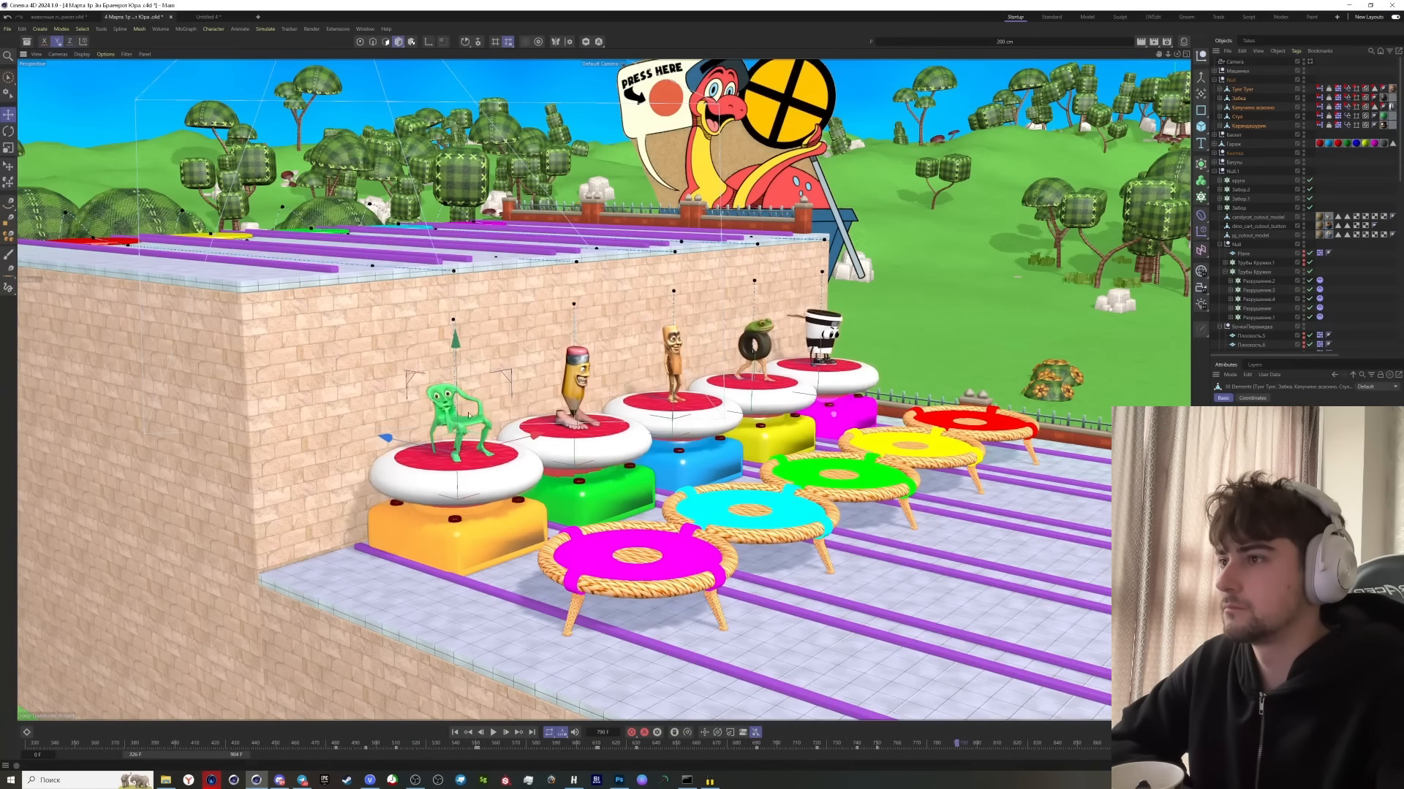
left_click_drag(871, 746, 976, 744)
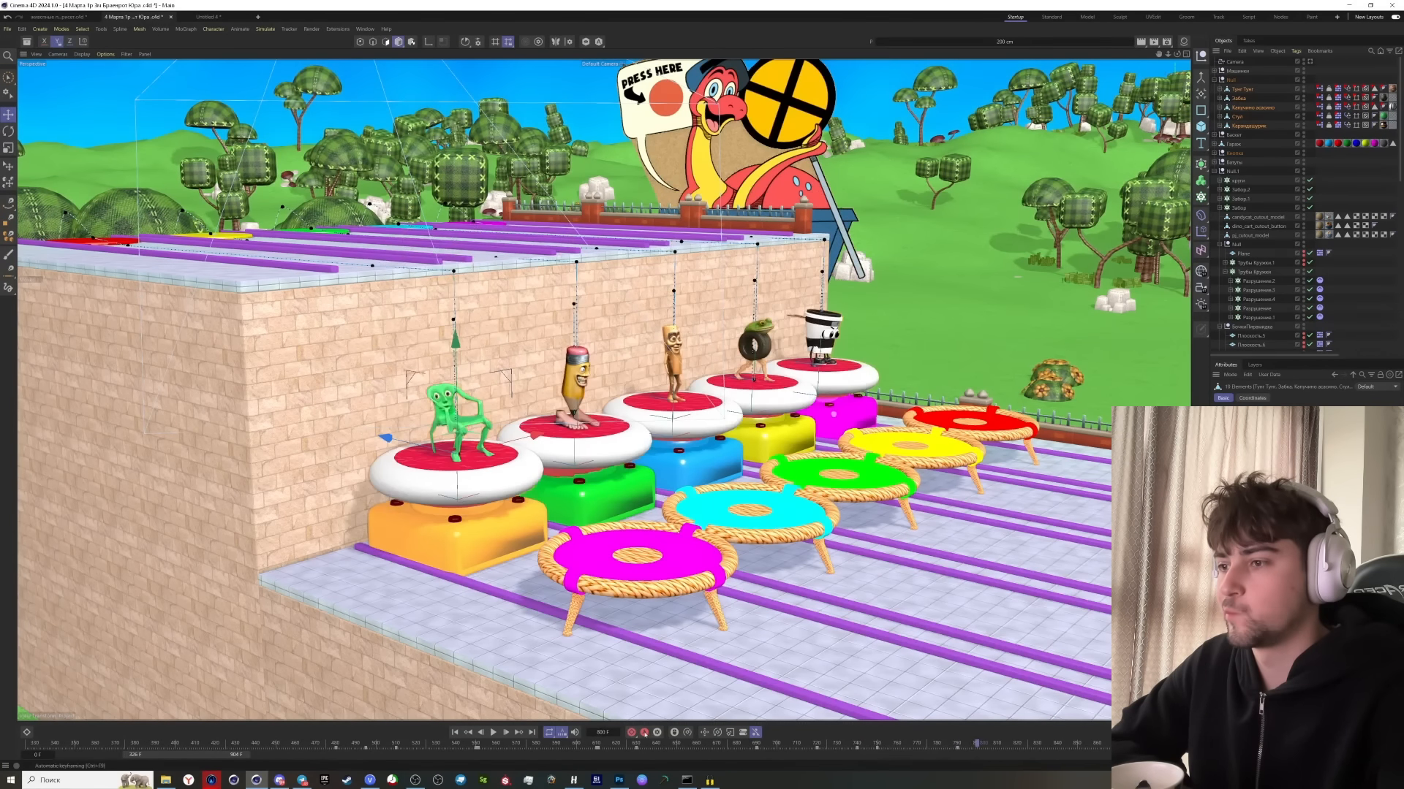
Review the sinking motion in the timeline and return to the scene camera framed on the lowered push buttons
left_click(877, 745)
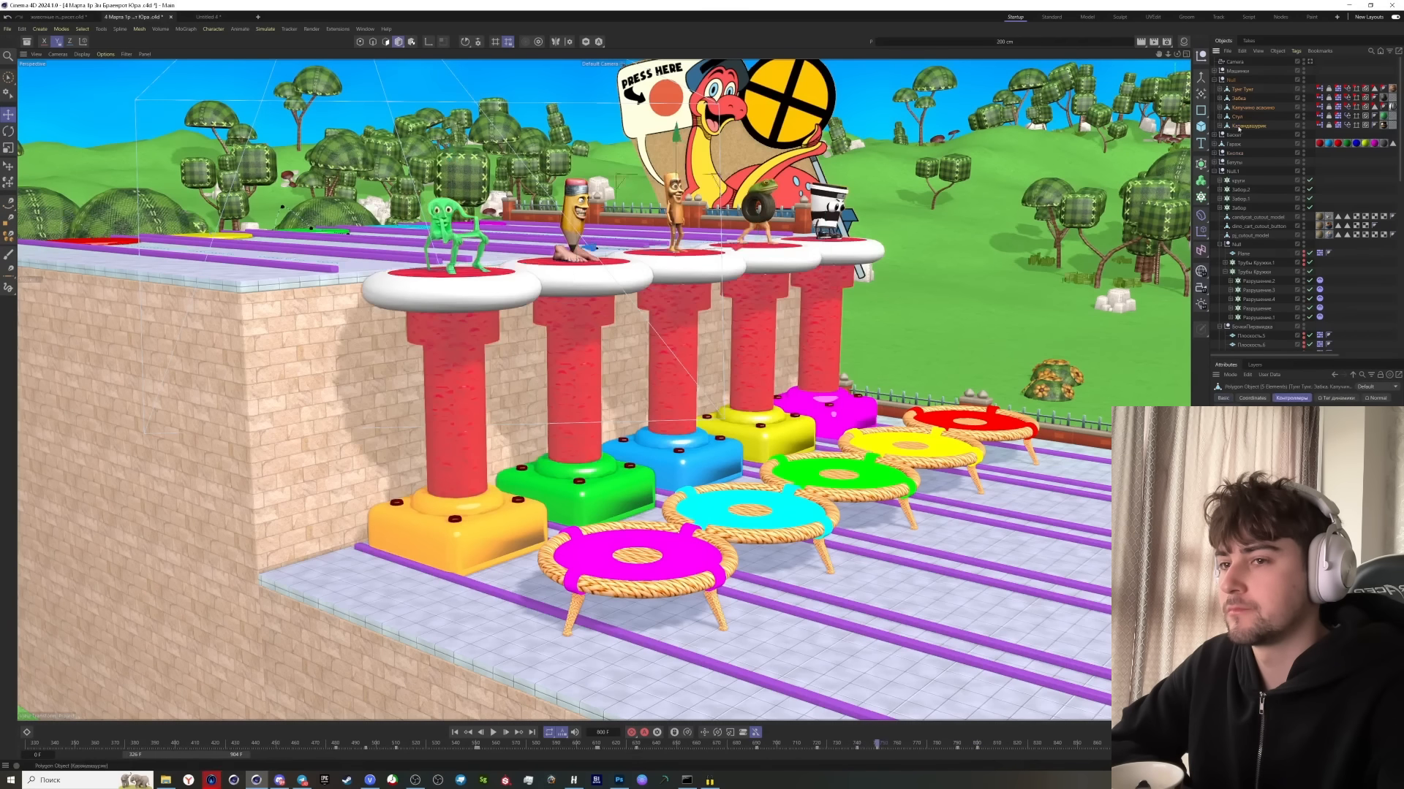
left_click_drag(878, 745, 959, 745)
left_click(1309, 62)
left_click(838, 745)
key("r")
key("f")
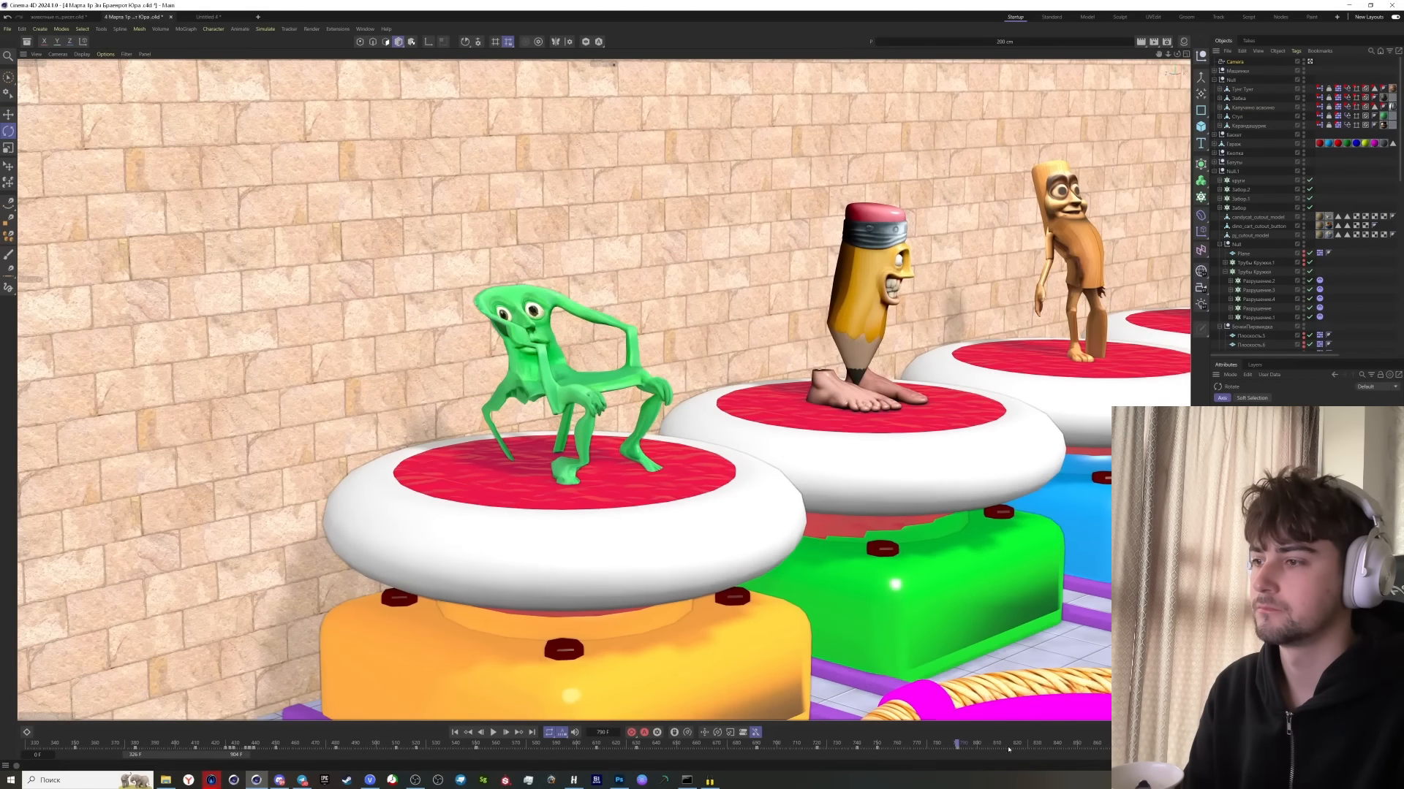
Shift the visible timeline range forward and keyframe the five characters standing on the lowered push buttons
mouse_move(961, 746)
left_mouse_down()
mouse_move(932, 746)
mouse_move(974, 747)
left_mouse_up()
left_click_drag(189, 755, 249, 755)
left_click_drag(367, 745, 429, 745)
key("e")
left_click_drag(519, 396, 622, 407)
left_click(489, 745)
left_click_drag(518, 395, 629, 407)
left_click(630, 732)
left_click(458, 745)
left_click_drag(519, 396, 522, 238)
left_click(631, 733)
left_click(398, 745)
left_click_drag(518, 396, 523, 239)
left_click(631, 732)
left_click(368, 745)
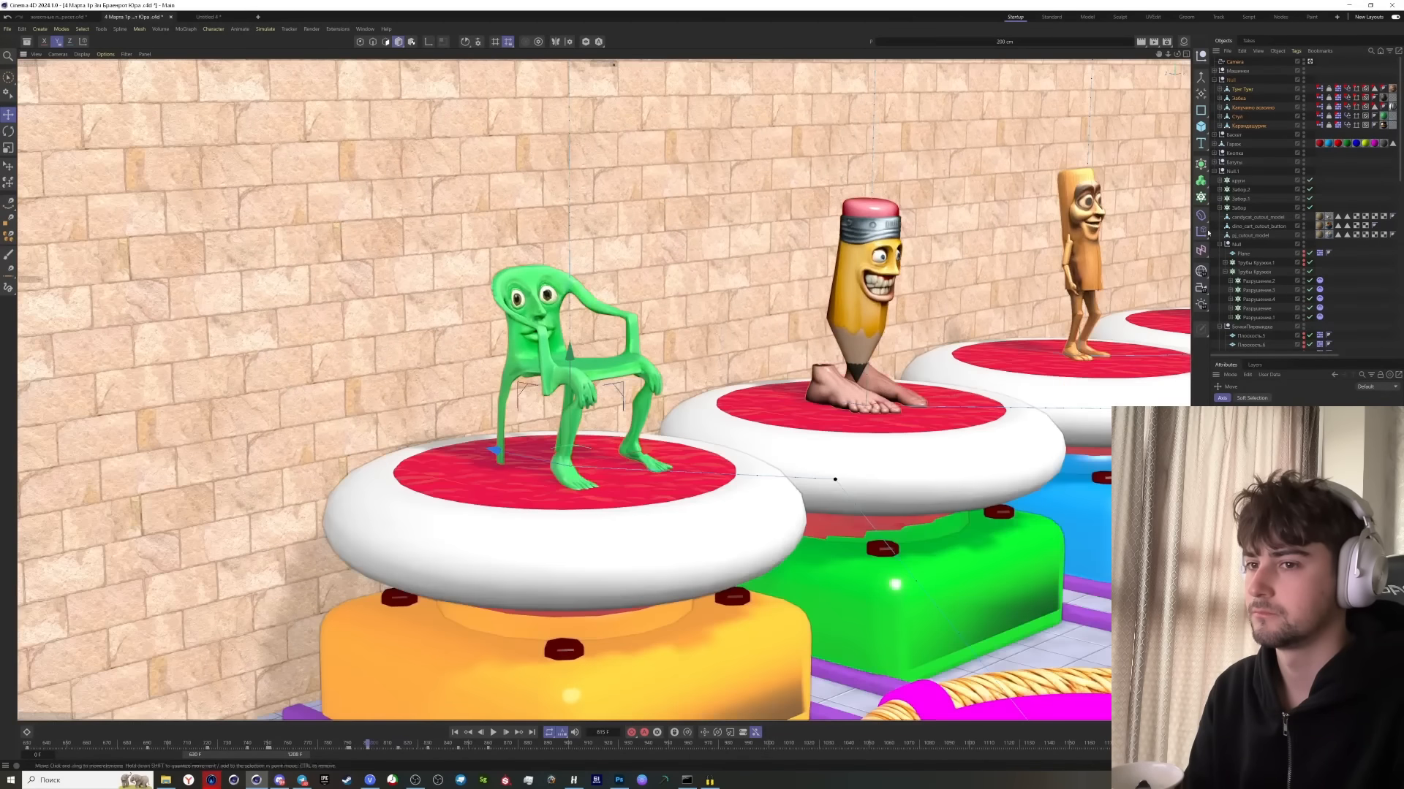
Animate the camera and the five characters together from the push buttons past the trampolines onto the lower lanes
left_click(1234, 62, "ctrl")
key("g")
left_click_drag(1301, 431, 1360, 431)
left_click(398, 745)
key("ctrl+g")
key("ctrl+g")
key("ctrl+g")
left_click(1234, 62, "ctrl")
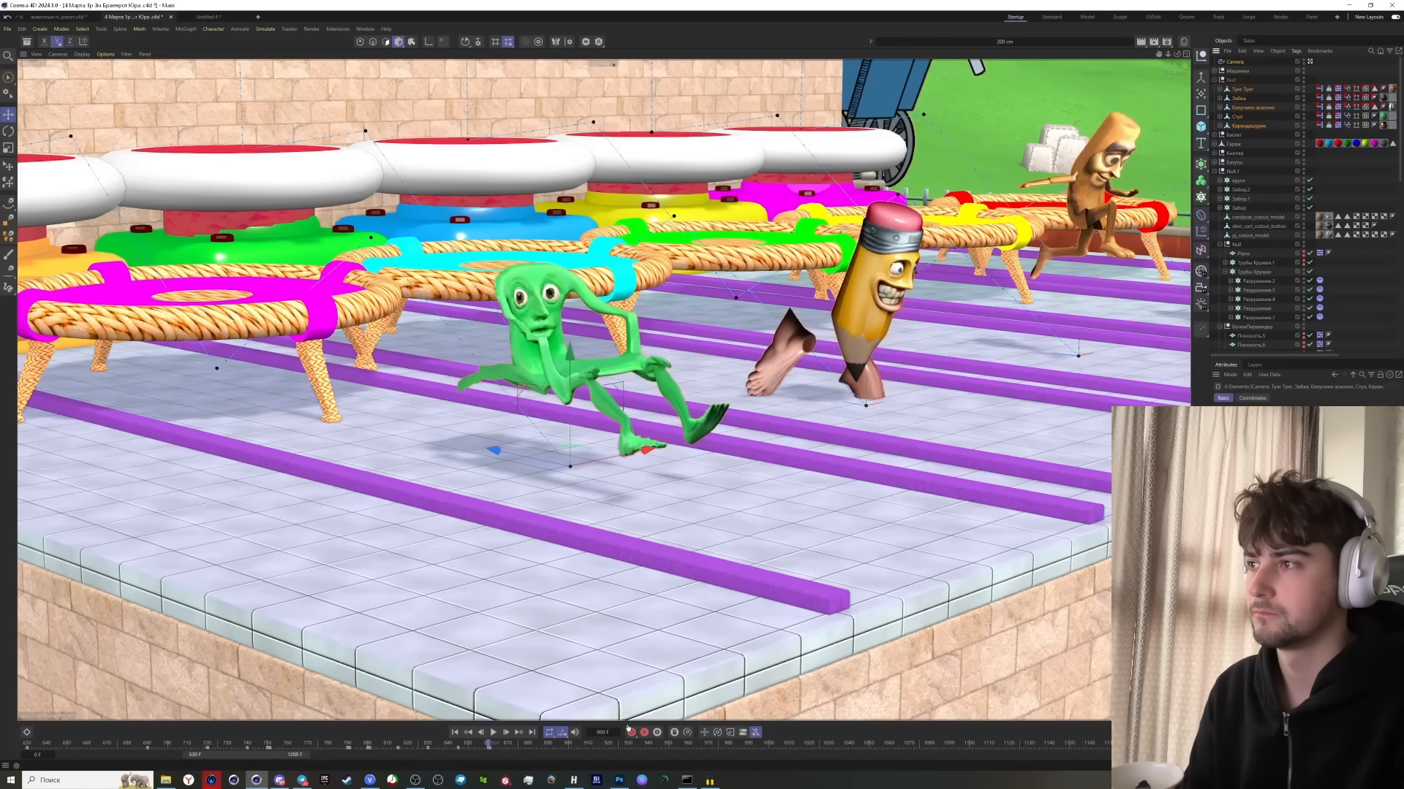
Move the camera and the five characters forward along the lower lanes to the platform's front edge
key("ctrl+g")
left_click_drag(494, 451, 522, 458)
scroll(422, 581, "down", 5)
key("ctrl+g")
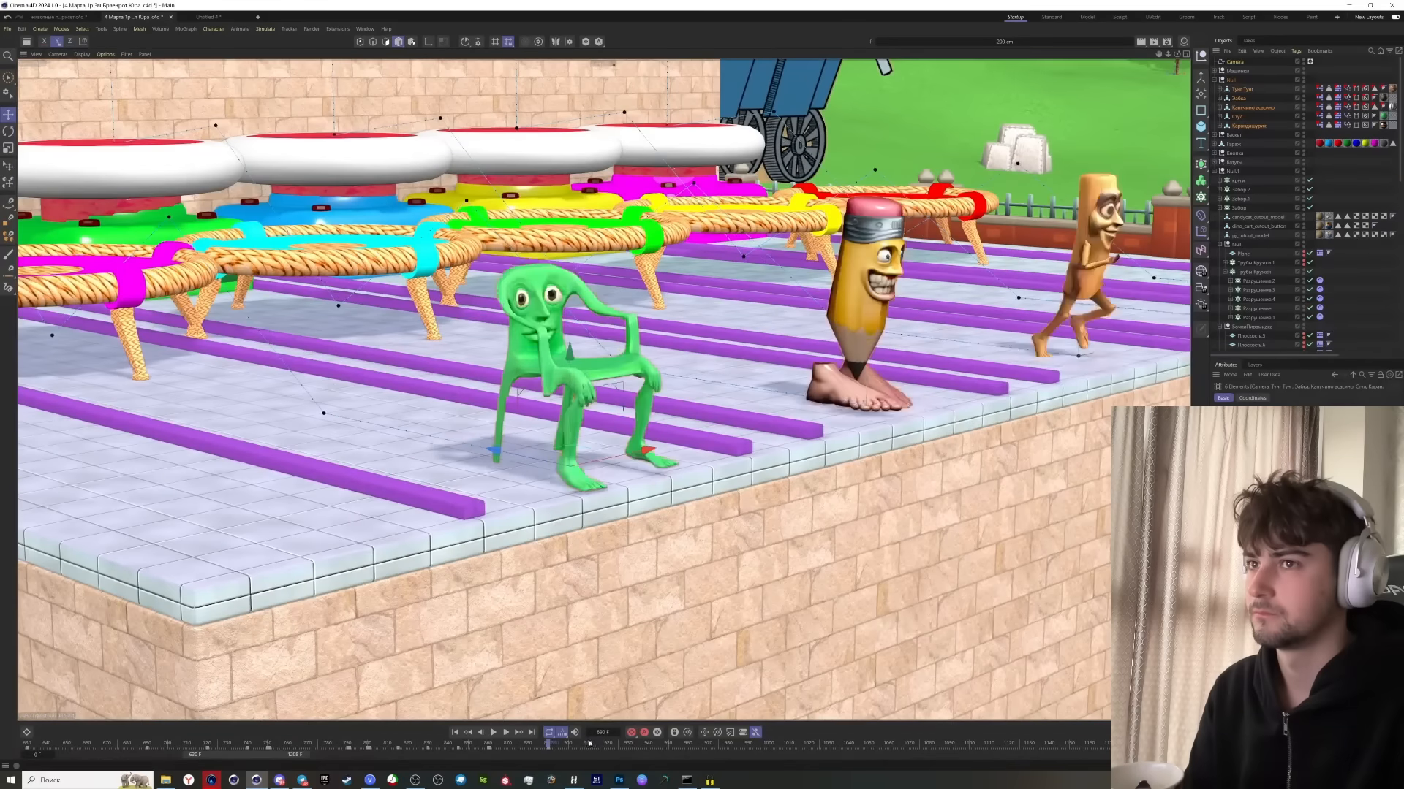
Leave the scene camera and frame the characters at the lower platform's edge together with the coloured pools below
left_click(1244, 64, "ctrl")
left_click(1310, 62)
middle_click_drag(731, 541, 351, 359, "alt")
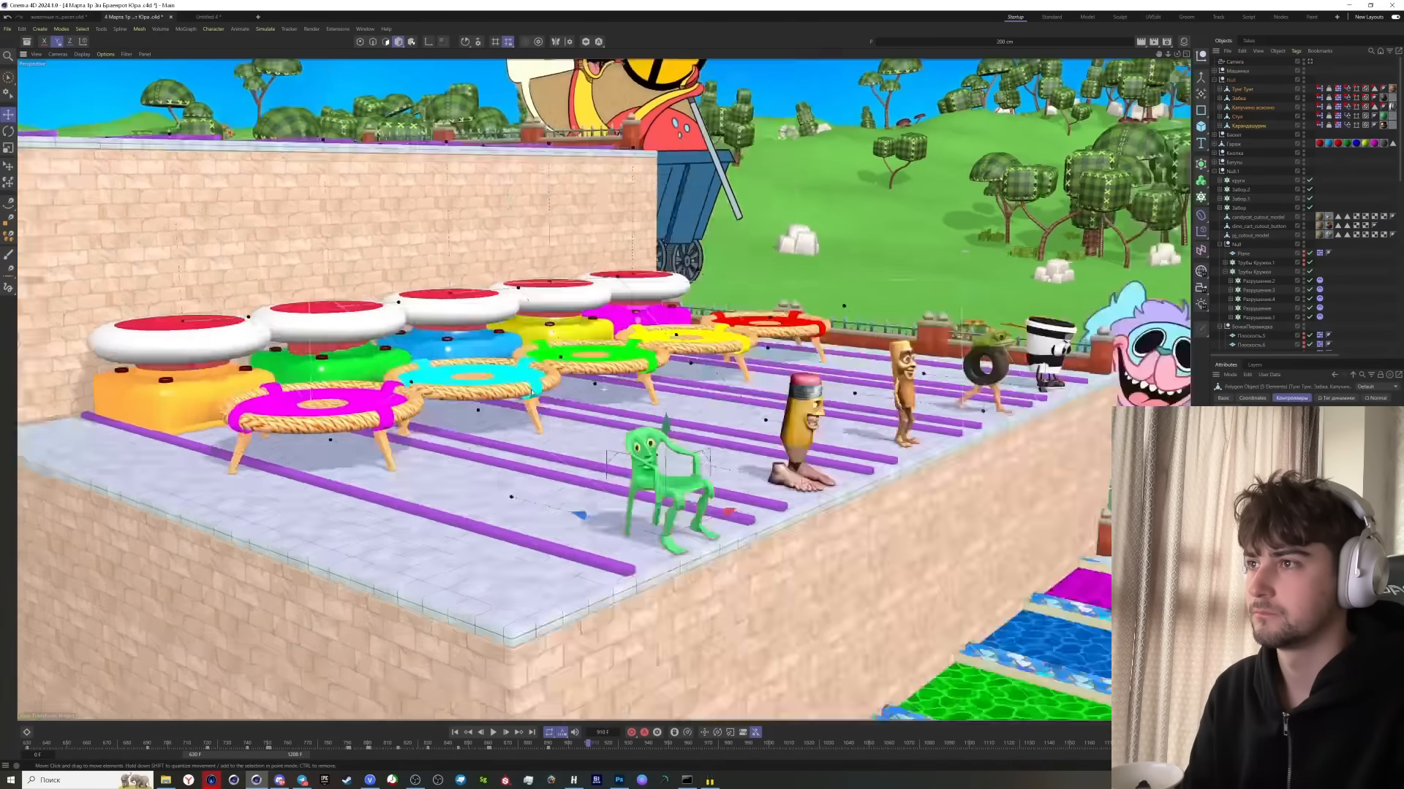
left_click_drag(351, 358, 540, 366, "alt")
key("ctrl+g")
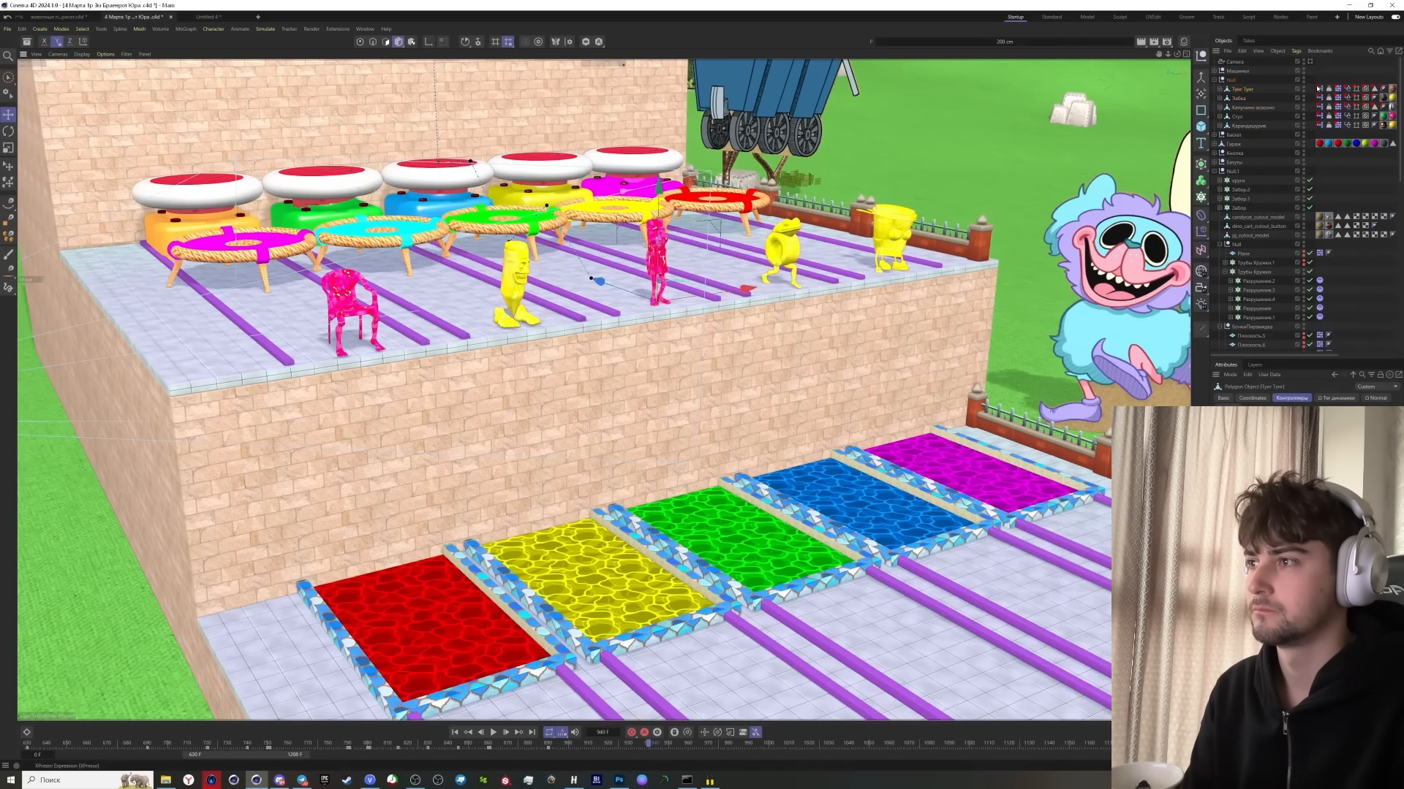
Change the wooden log character's colour from pink to yellow through its colour-control setup
double_click(1318, 89)
left_click(1392, 80)
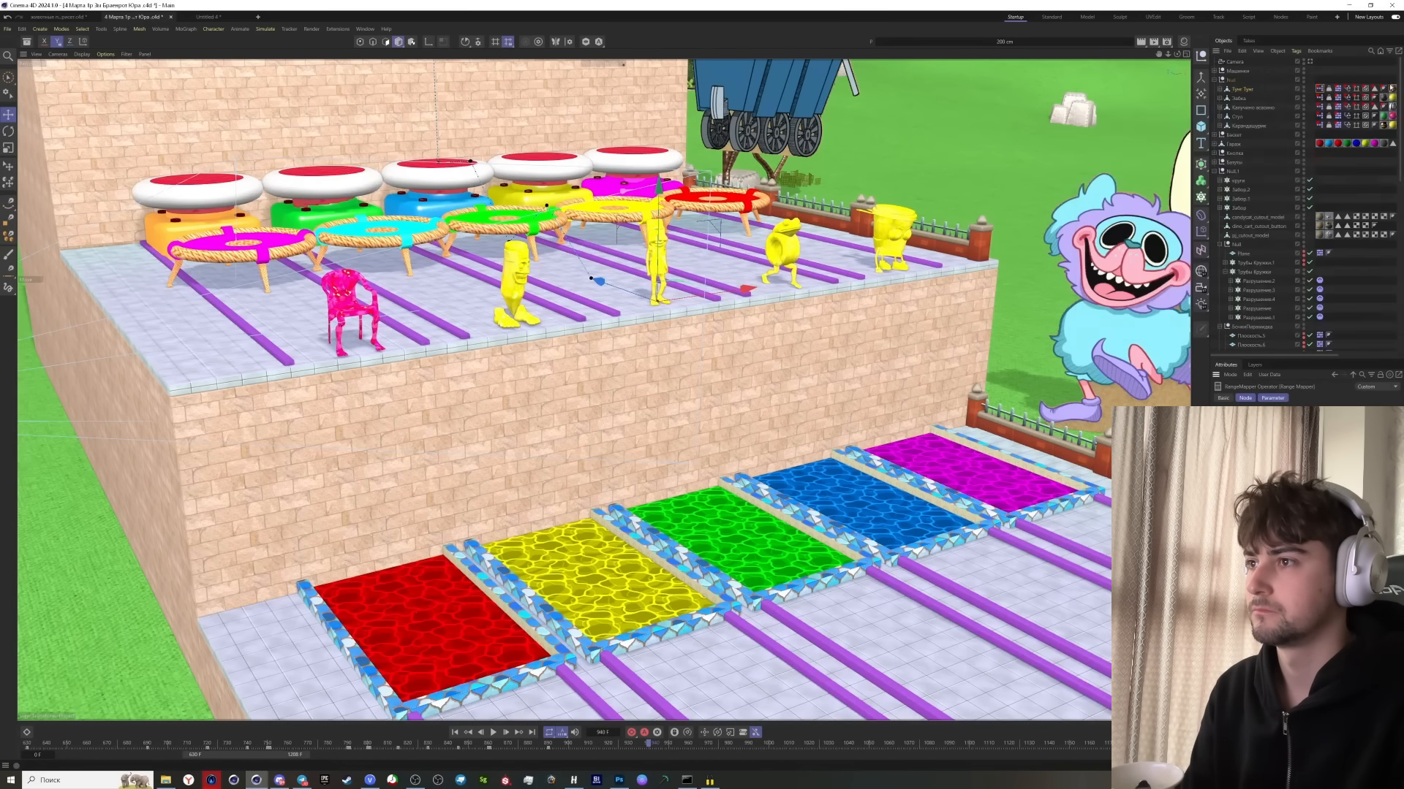